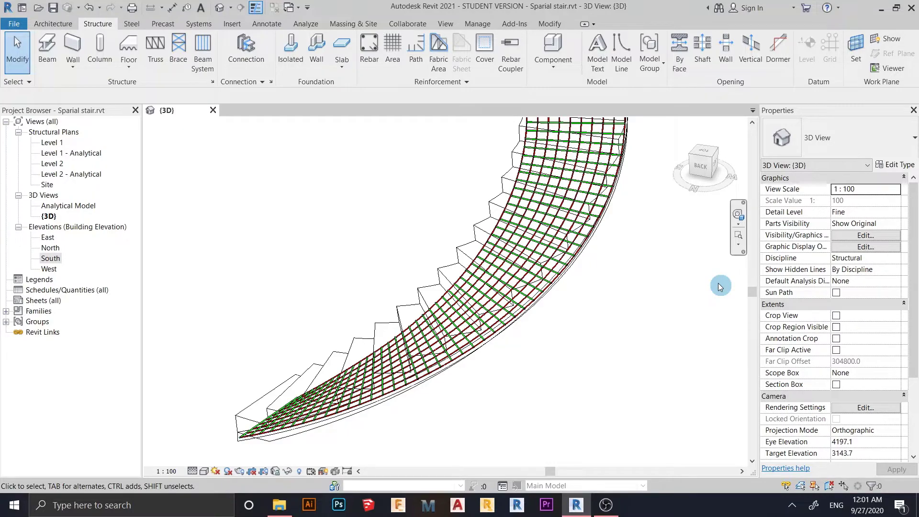
Step: Examine the reinforcement mesh on the spiral stair from several angles, both up close and as a whole
scroll(468, 383, "down", 3)
middle_click_drag(468, 383, 318, 369, "shift")
scroll(307, 375, "up", 3)
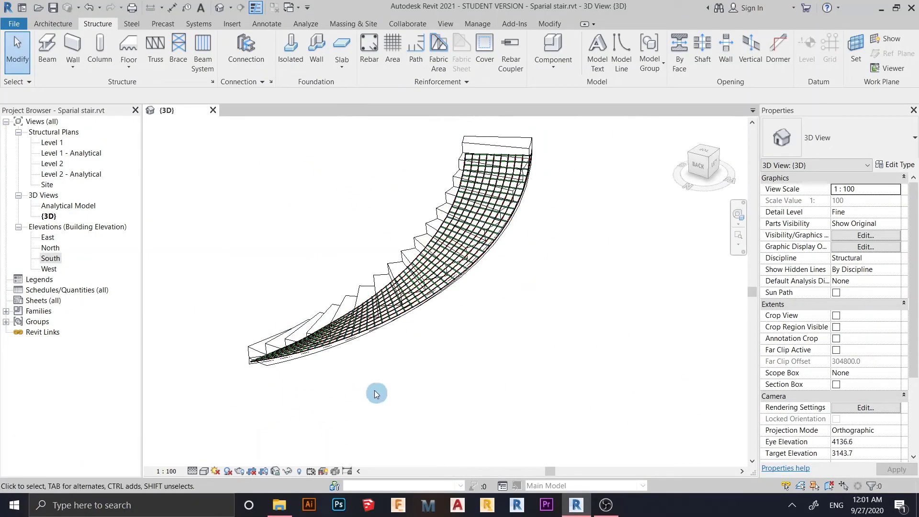
middle_click_drag(376, 393, 311, 385, "shift")
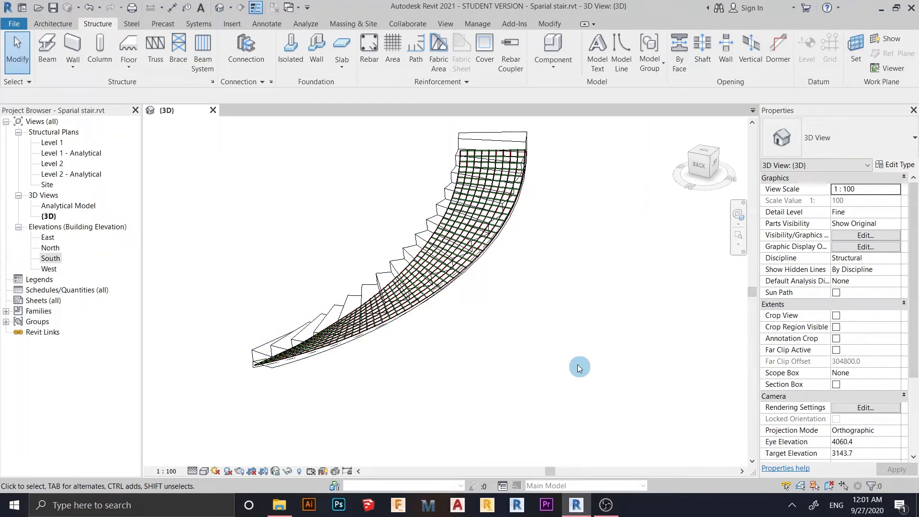
middle_click_drag(580, 365, 517, 353, "shift")
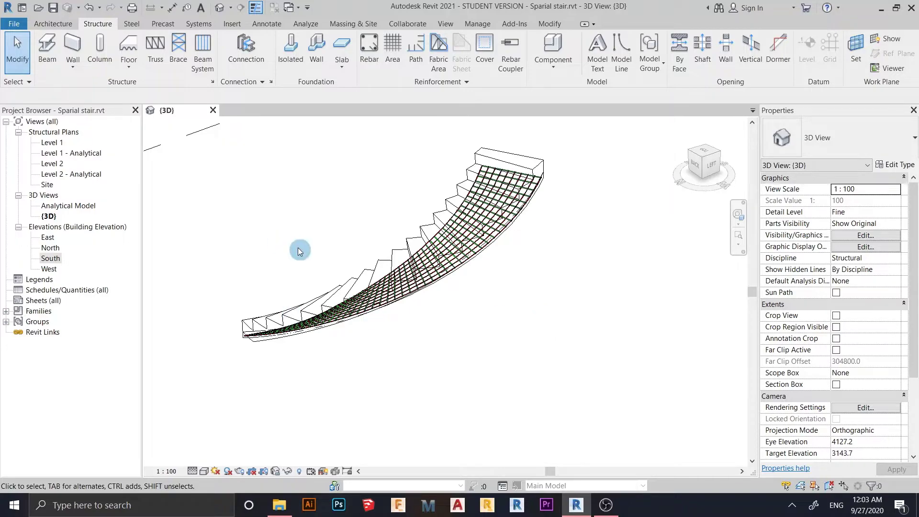
middle_click_drag(336, 261, 434, 358, "shift")
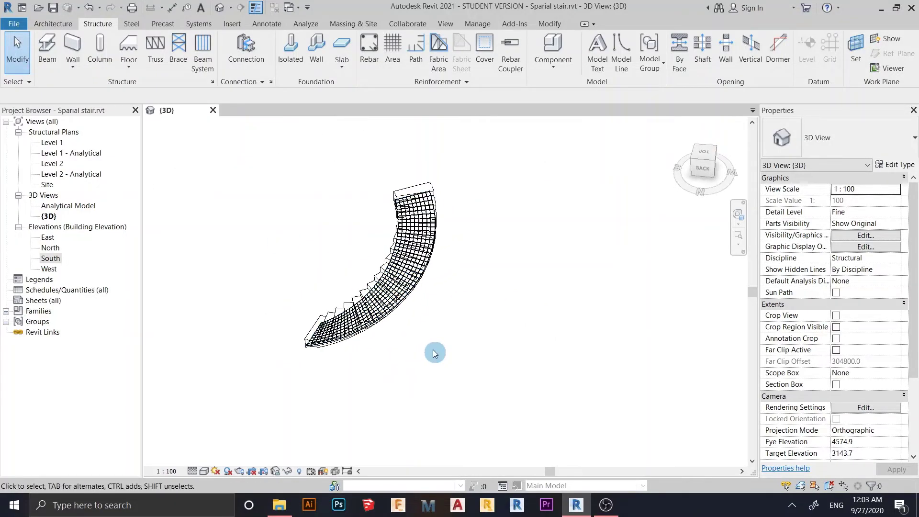
scroll(289, 335, "up", 4)
mouse_move(350, 394)
middle_mouse_down("shift")
mouse_move(325, 411)
mouse_move(338, 389)
middle_mouse_up("shift")
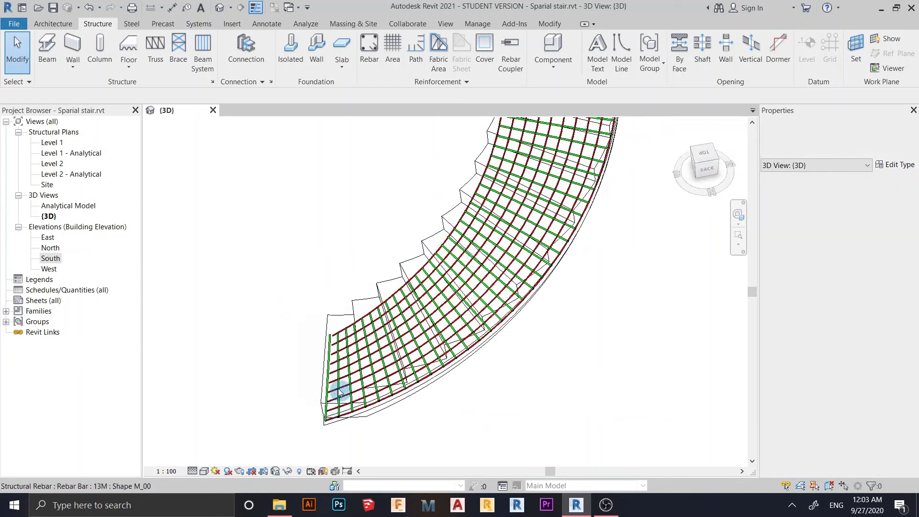
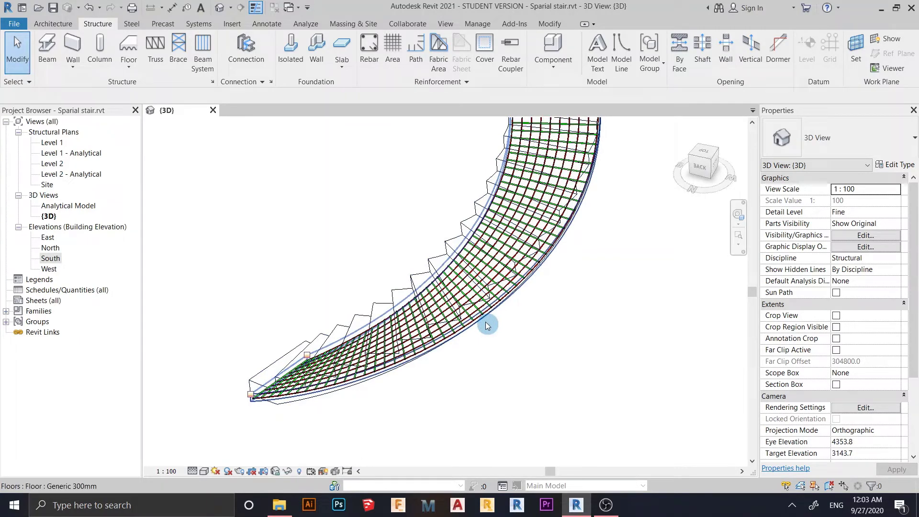
middle_click_drag(416, 353, 410, 386)
scroll(349, 359, "up", 3)
middle_click_drag(349, 359, 529, 150, "shift")
middle_click_drag(525, 243, 508, 330, "shift")
scroll(512, 318, "down", 3)
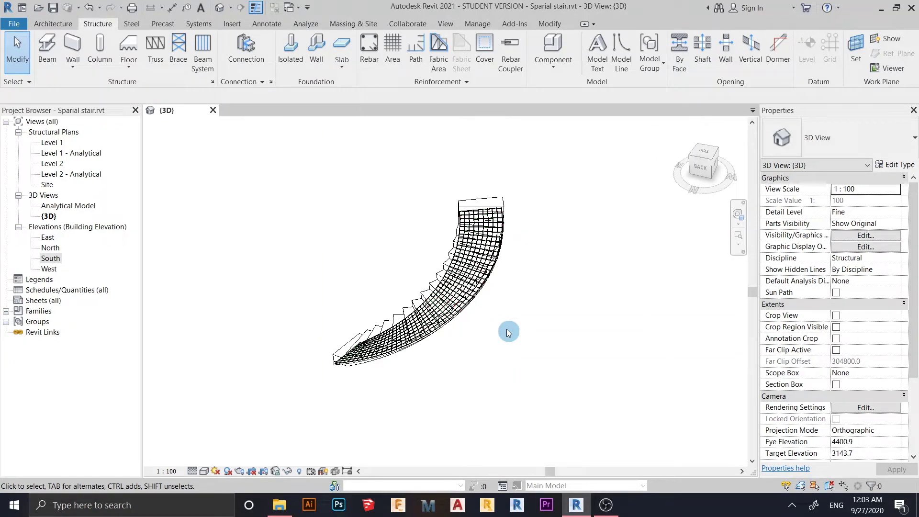
Step: Create a new project based on the Metric-Structural Template
key("ctrl+n")
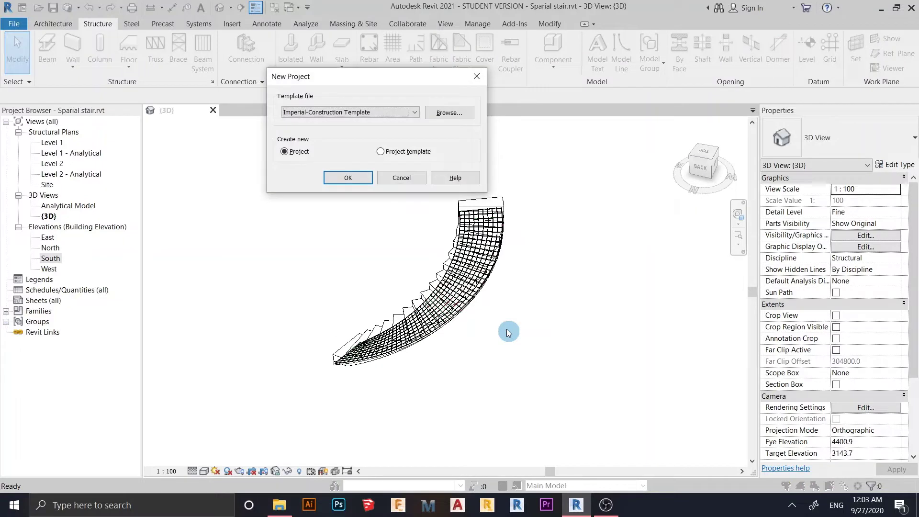
left_click_drag(353, 81, 477, 104)
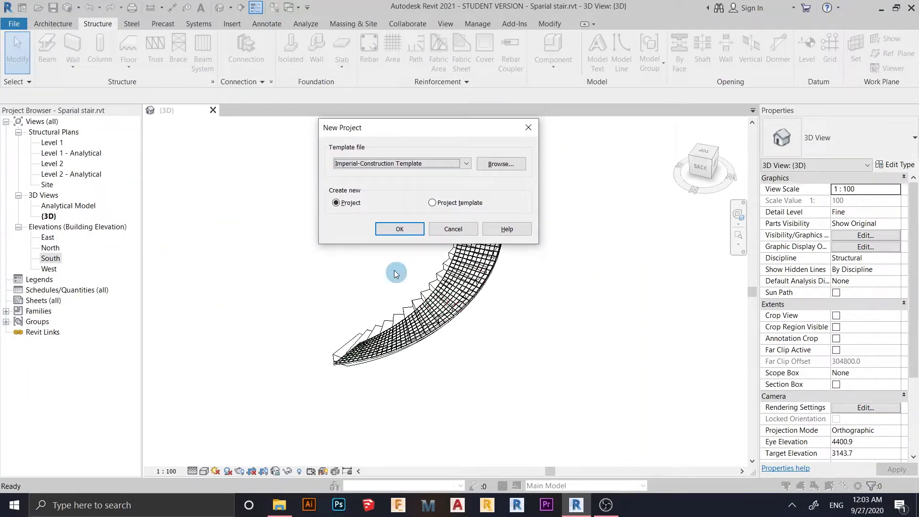
left_click(465, 164)
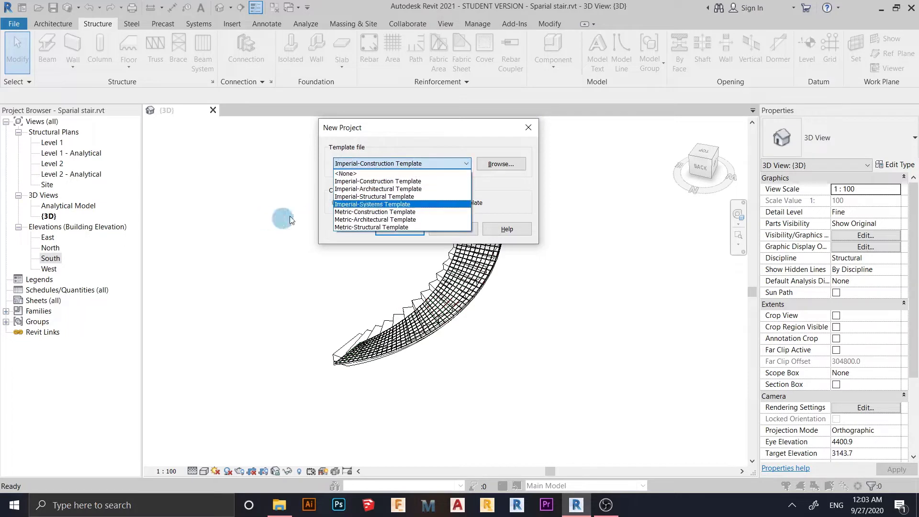
left_click(429, 226)
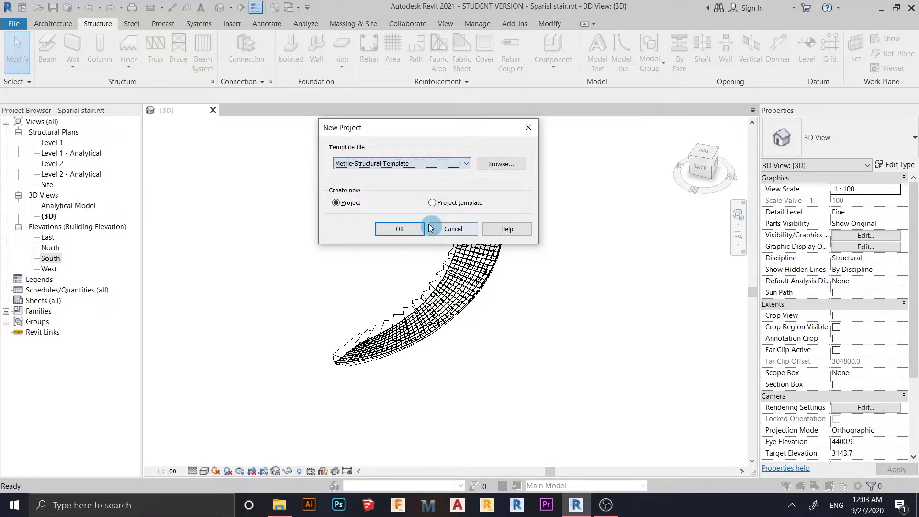
left_click(387, 233)
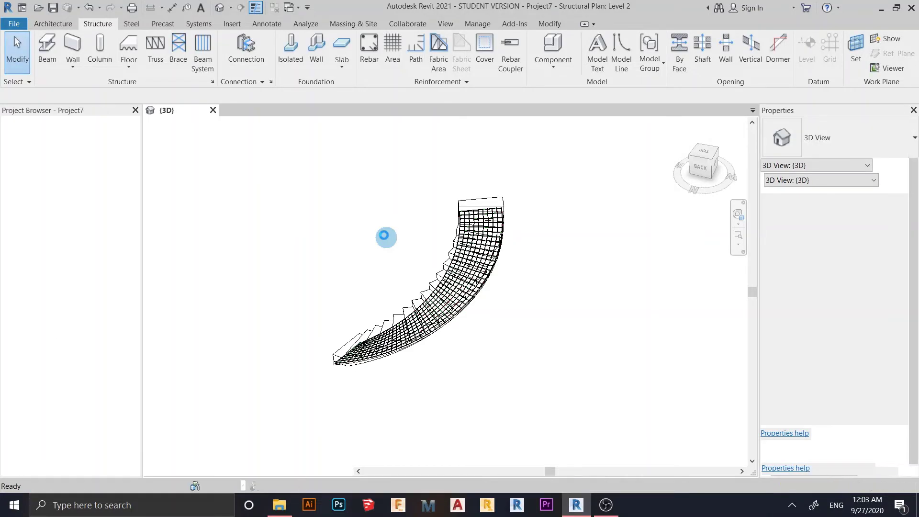
scroll(402, 254, "down", 5)
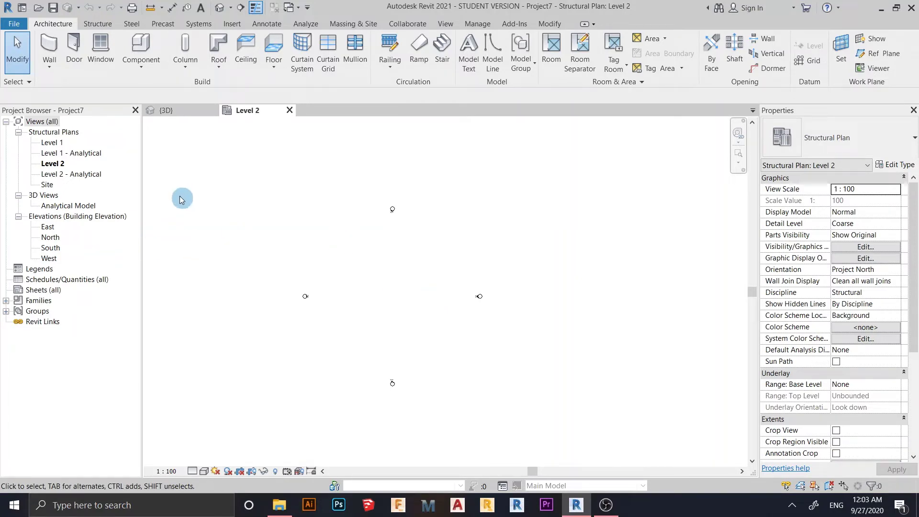
Step: Close the Sparial stair.rvt project's 3D view and save the changes to that file
left_click(167, 110)
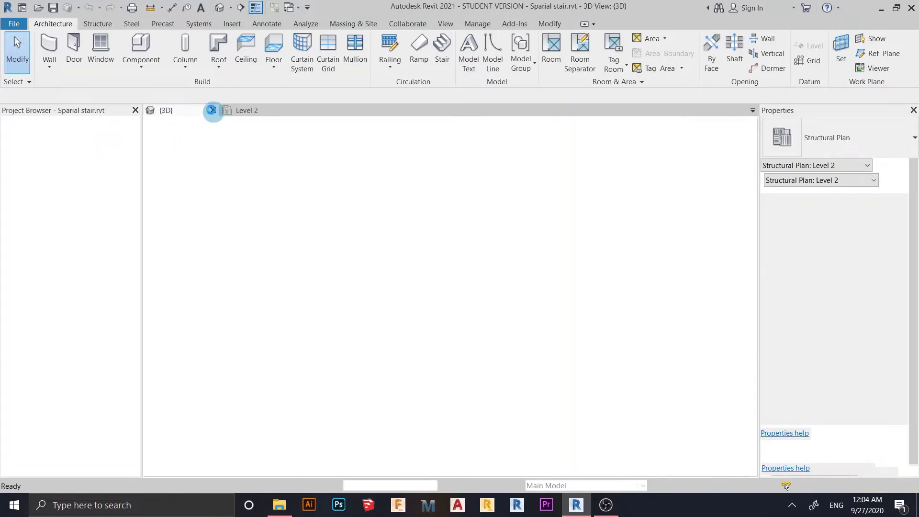
left_click(213, 110)
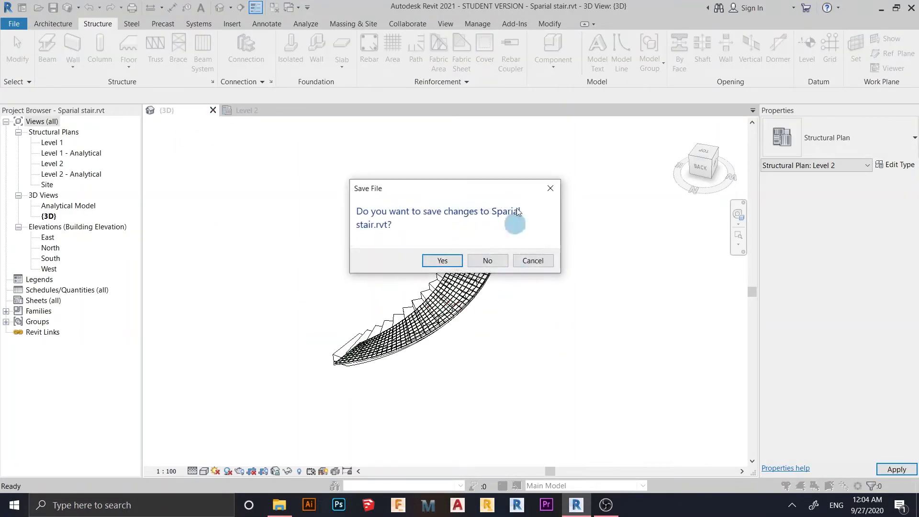
left_click(440, 260)
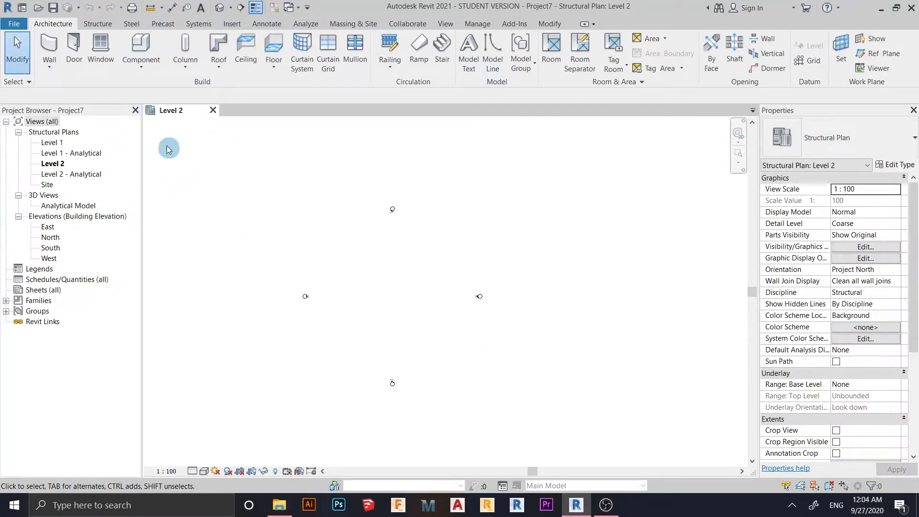
Step: Open the Level 1 structural plan and close the Level 2 plan
double_click(51, 143)
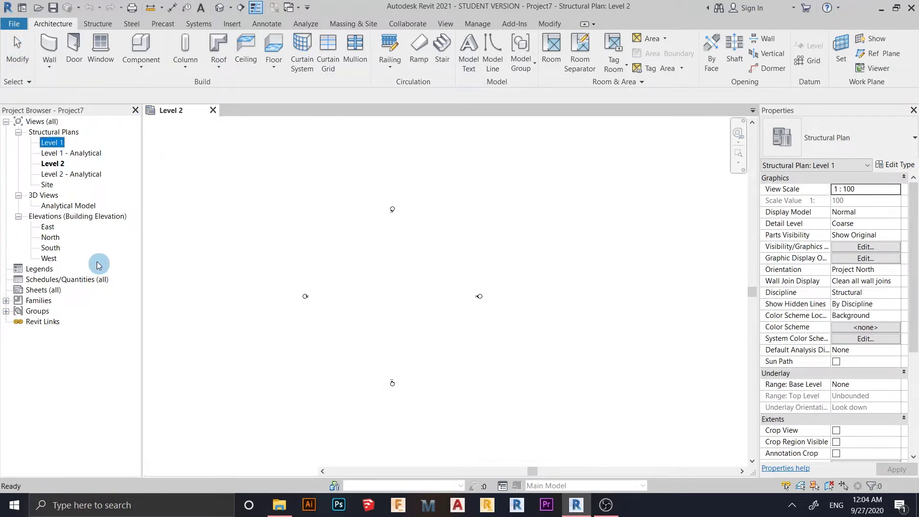
left_click(212, 111)
scroll(386, 297, "up", 3)
scroll(375, 285, "down", 1)
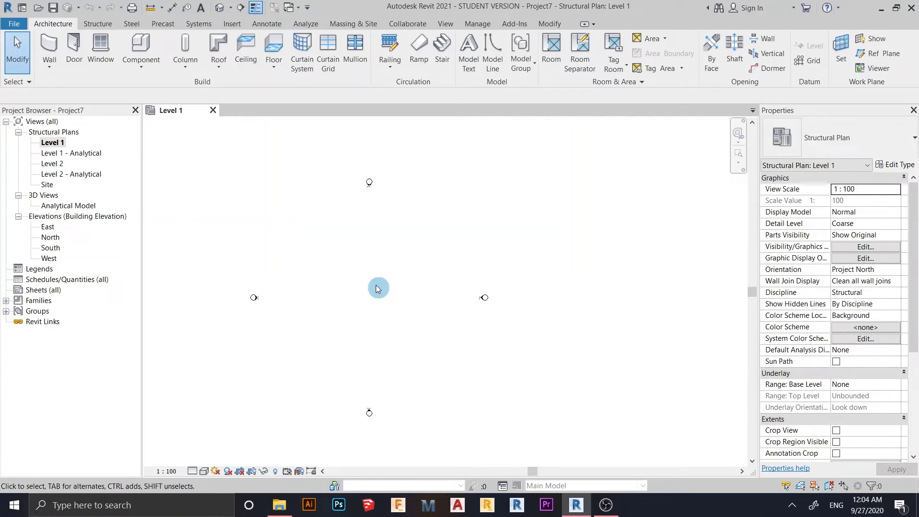
Step: Draw a full-step spiral stair run in the Level 1 plan, with an outer radius of about 1900 mm and 16 risers
left_click(439, 46)
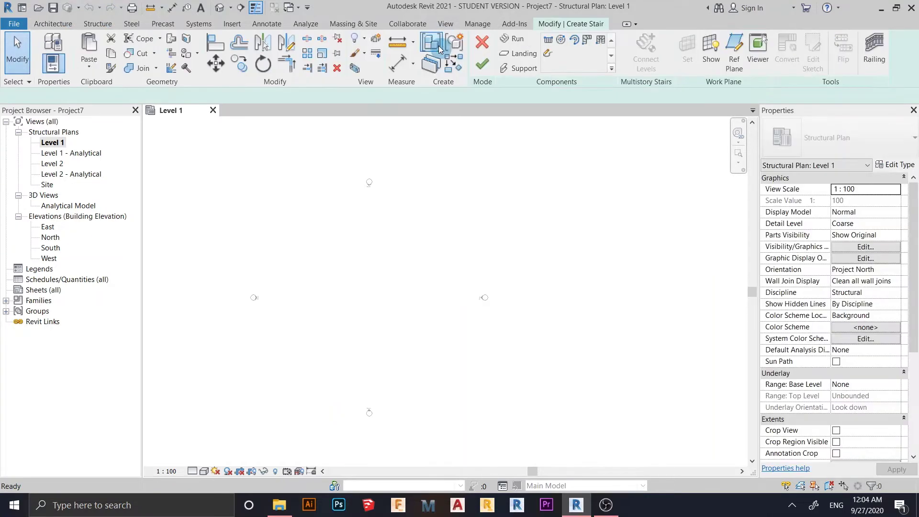
left_click(560, 44)
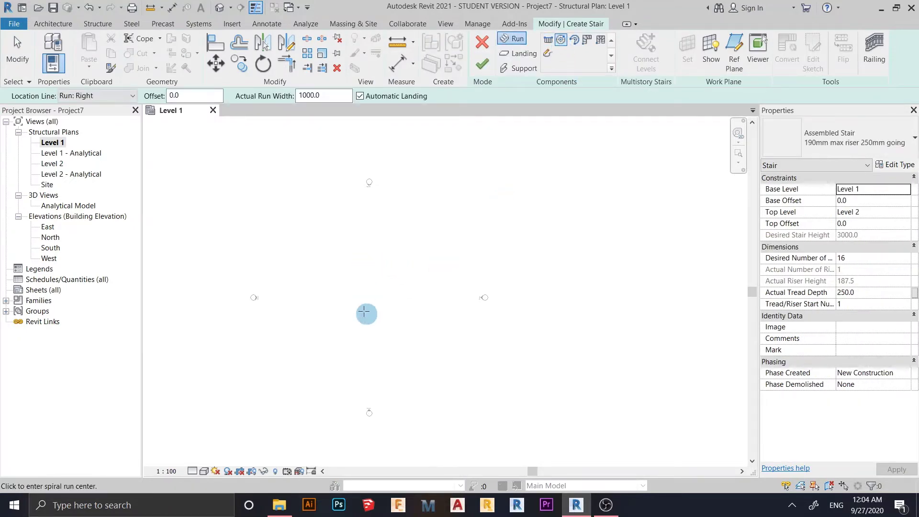
middle_click_drag(366, 314, 375, 273)
scroll(375, 273, "down", 1)
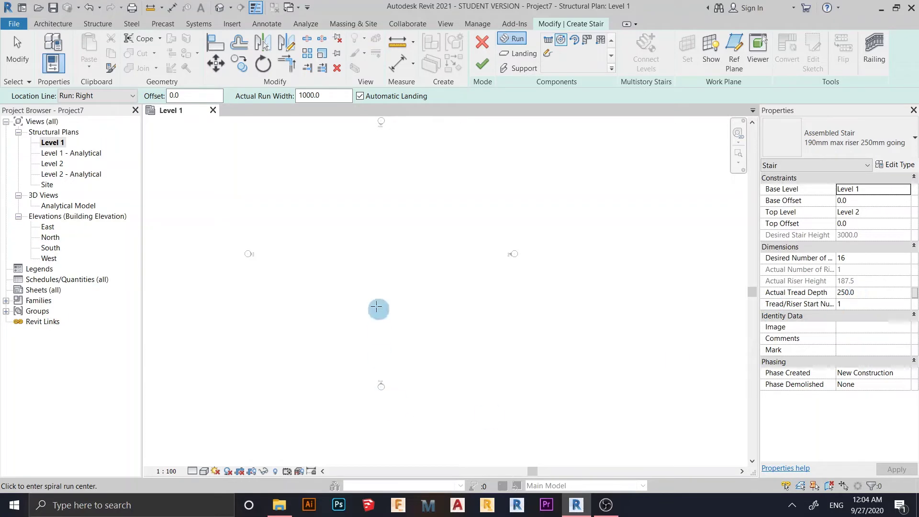
mouse_move(377, 308)
middle_mouse_down()
mouse_move(350, 316)
mouse_move(344, 303)
mouse_move(346, 324)
mouse_move(387, 305)
mouse_move(365, 307)
mouse_move(347, 342)
middle_mouse_up()
scroll(350, 310, "up", 2)
scroll(366, 286, "up", 1)
left_click(359, 320)
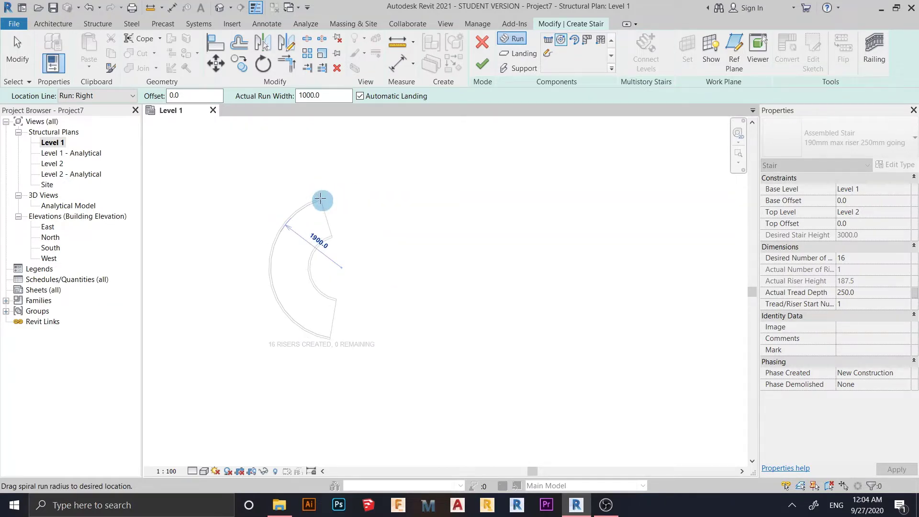
left_click(320, 198)
scroll(322, 323, "up", 4)
scroll(401, 428, "down", 4)
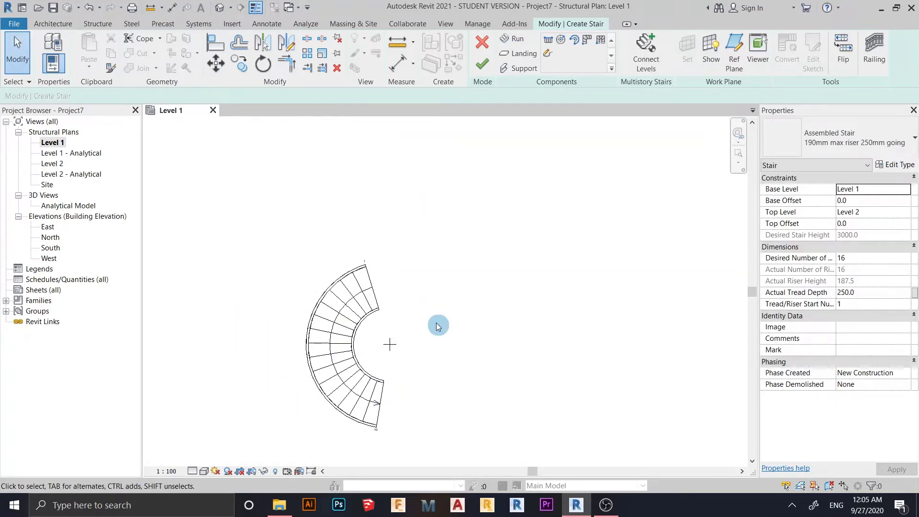
Step: Check the spiral run's properties and finish the stair
left_click(357, 322)
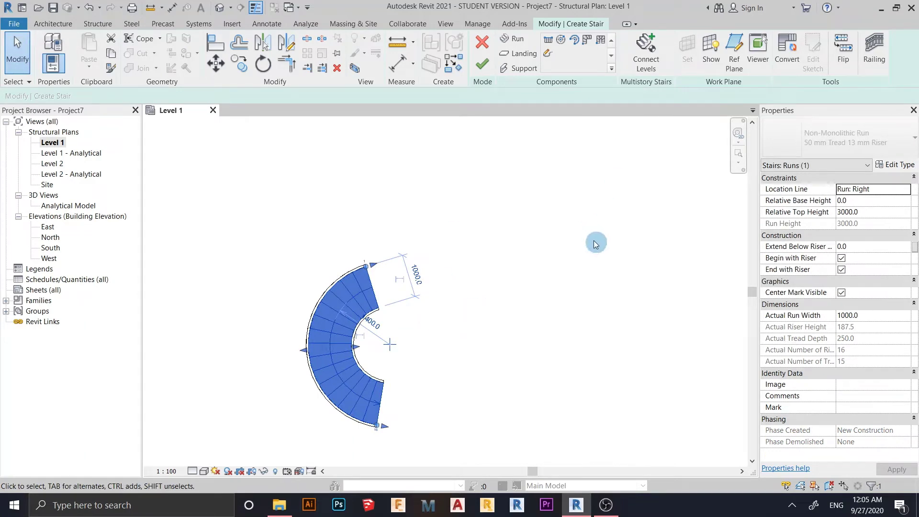
left_click(528, 199)
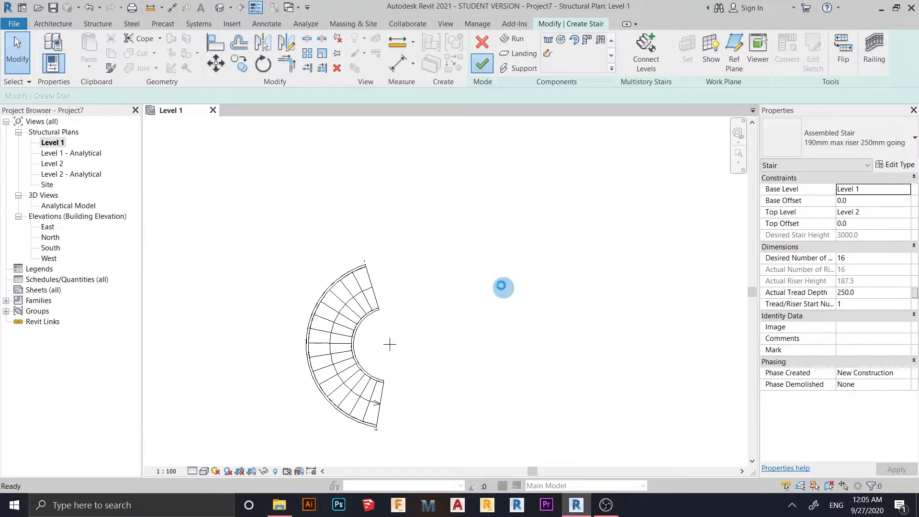
left_click(483, 65)
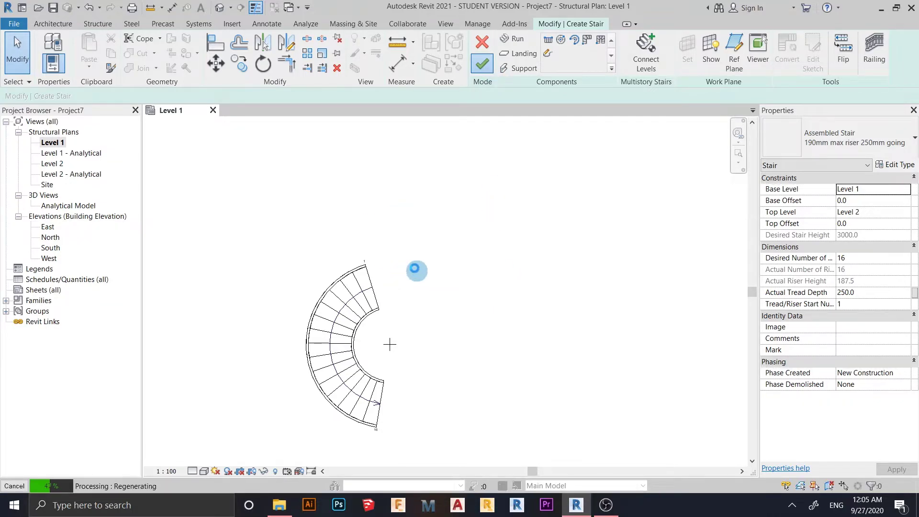
Step: Open the default 3D view of the new project
middle_click_drag(277, 172, 261, 220)
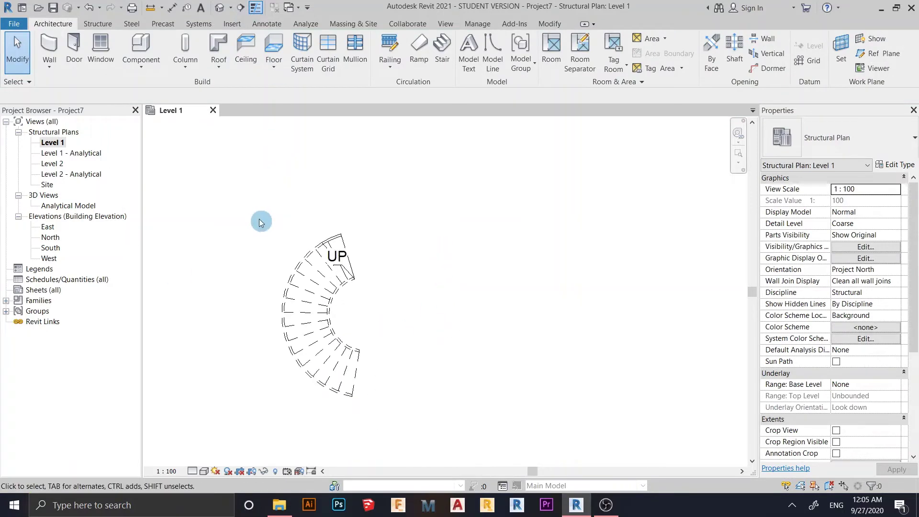
left_click(221, 9)
middle_click_drag(344, 176, 420, 338)
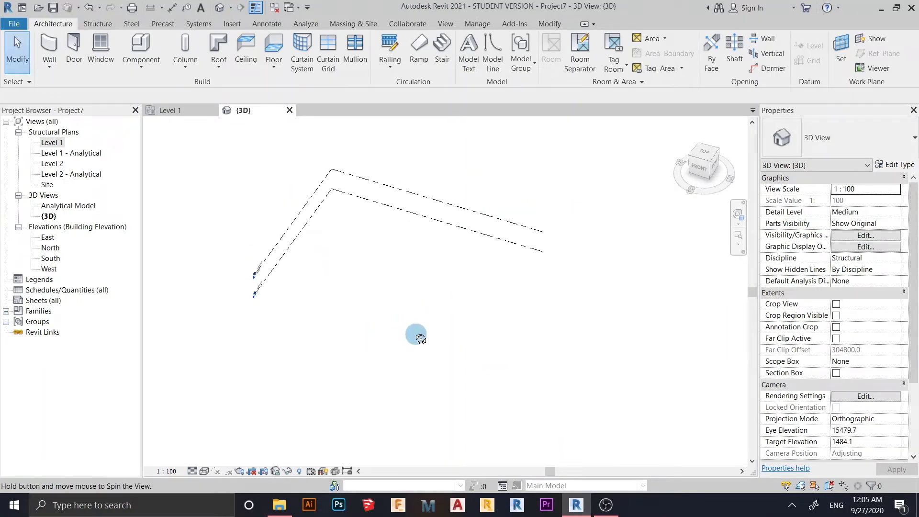
middle_click_drag(393, 373, 385, 339, "shift")
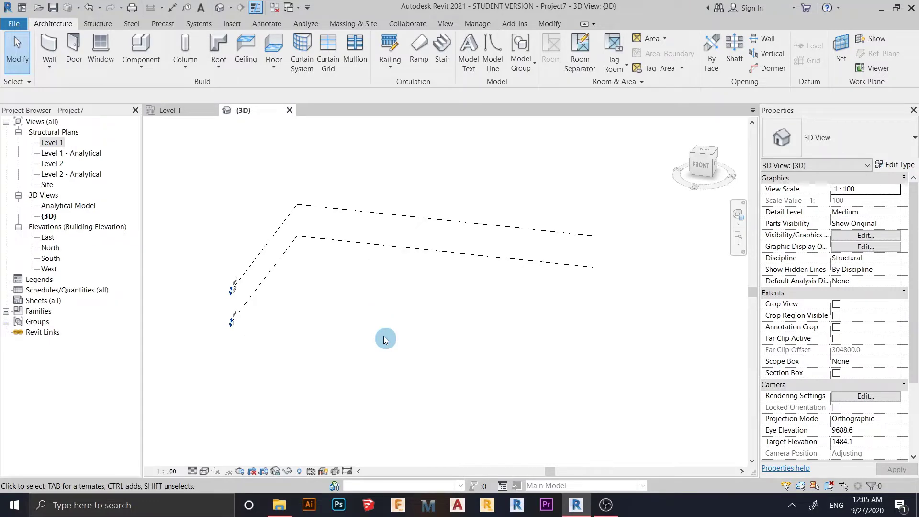
Step: Turn on the Stairs model category in the 3D view's visibility/graphic overrides and apply the change
key("v")
key("v")
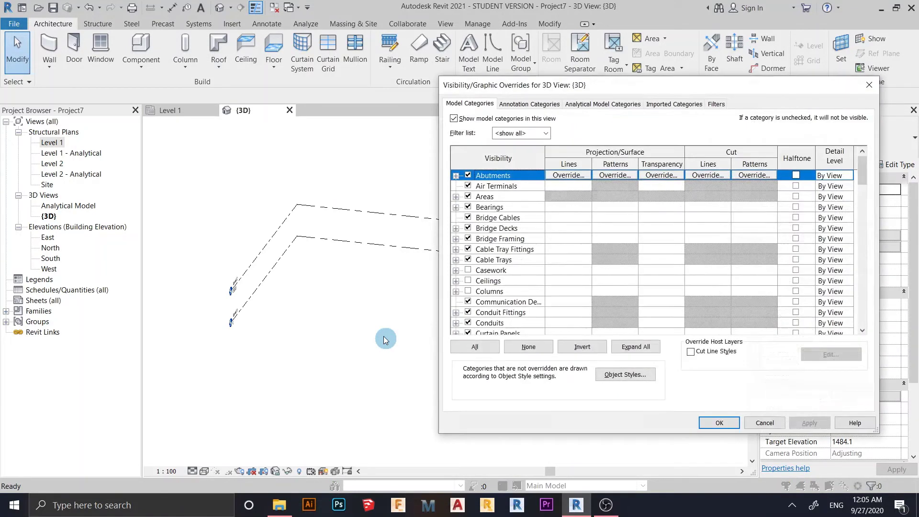
left_click_drag(722, 92, 583, 26)
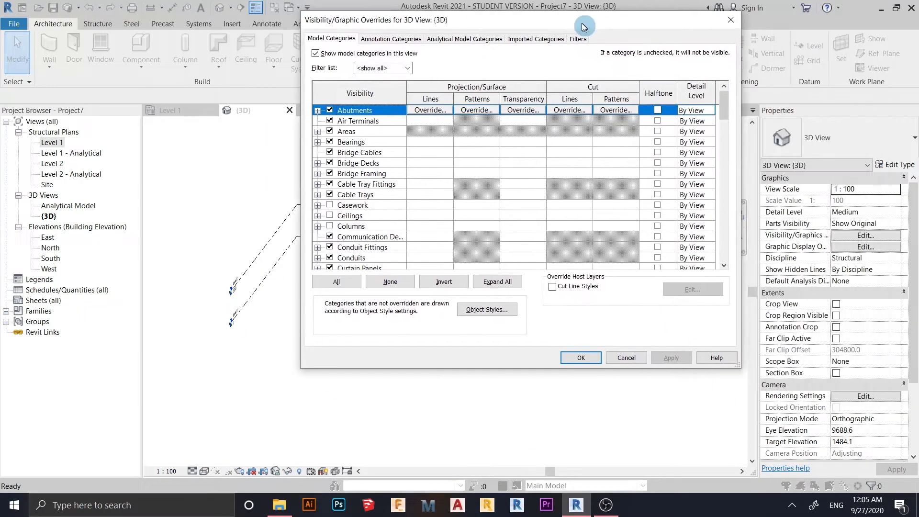
left_click_drag(726, 108, 729, 216)
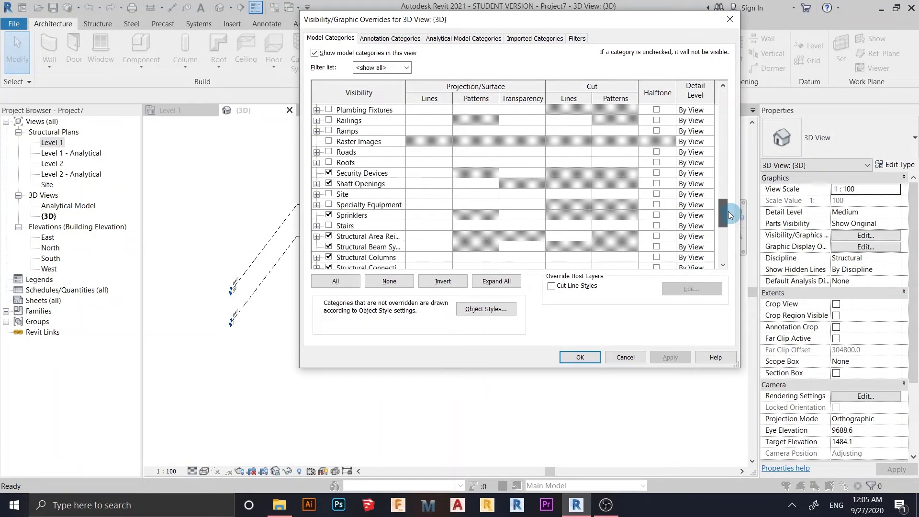
left_click(328, 226)
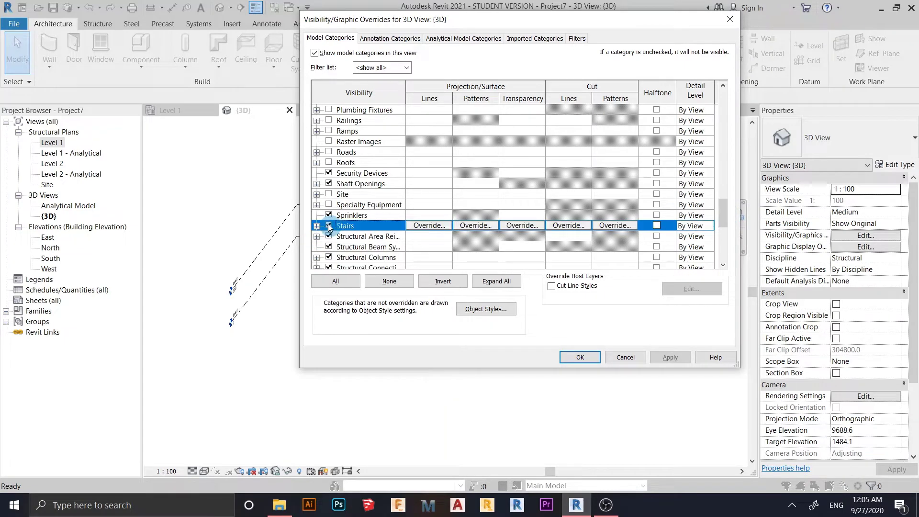
left_click(579, 358)
middle_click_drag(449, 378, 468, 323, "shift")
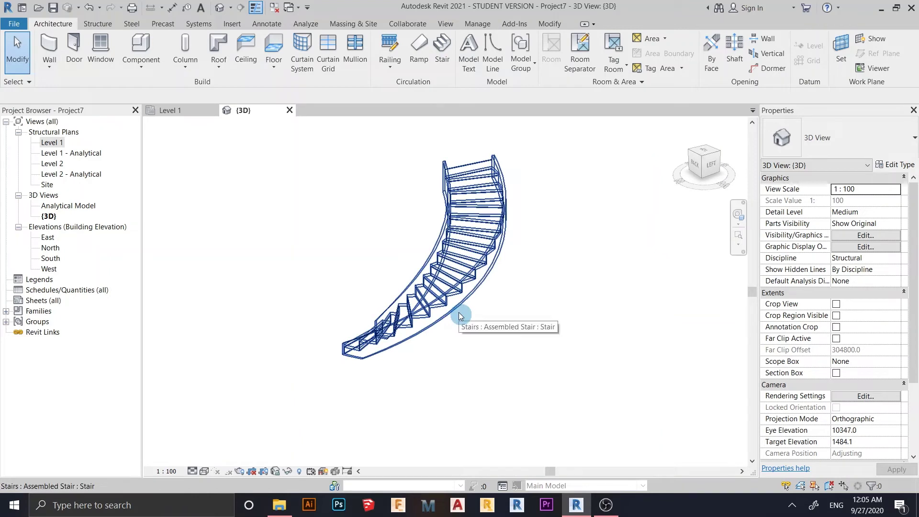
Step: Change the spiral stair's type to the Cast-In-Place Monolithic Stair
left_click(460, 315)
left_click(882, 148)
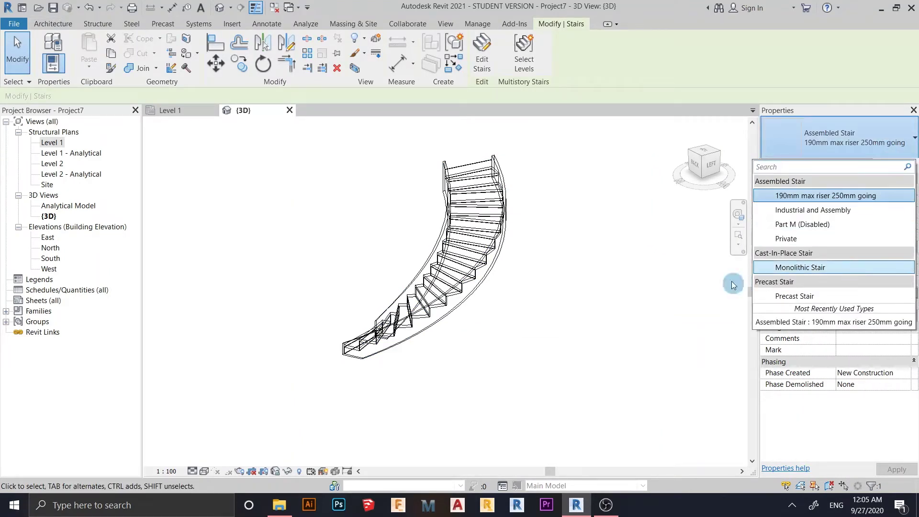
left_click(613, 307)
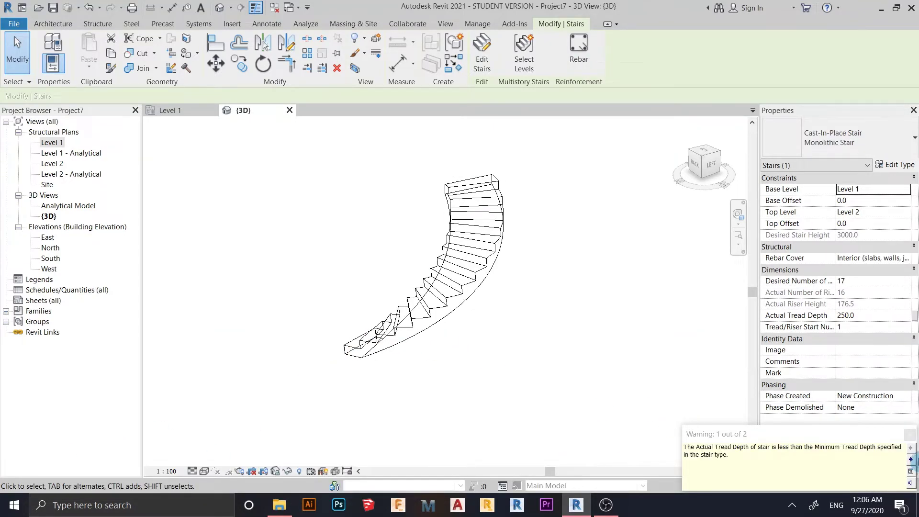
middle_click_drag(468, 356, 501, 400, "shift")
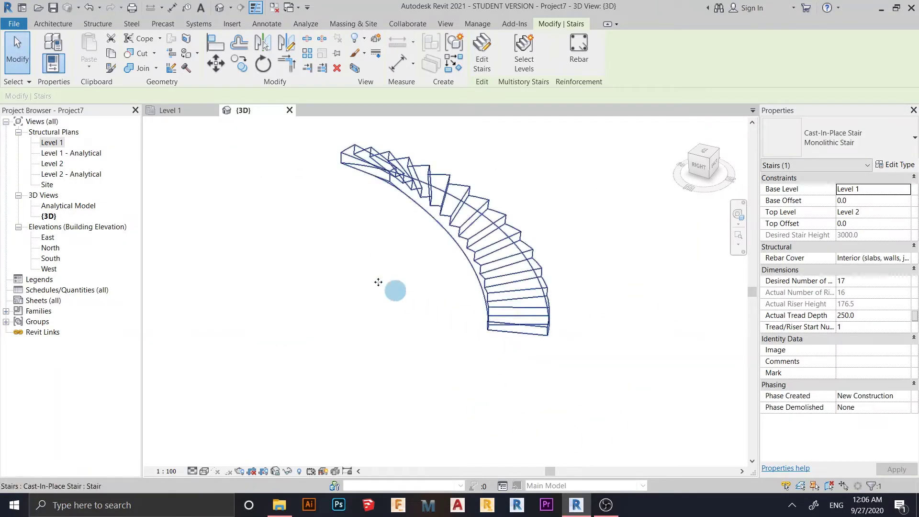
middle_click_drag(349, 259, 194, 206, "shift")
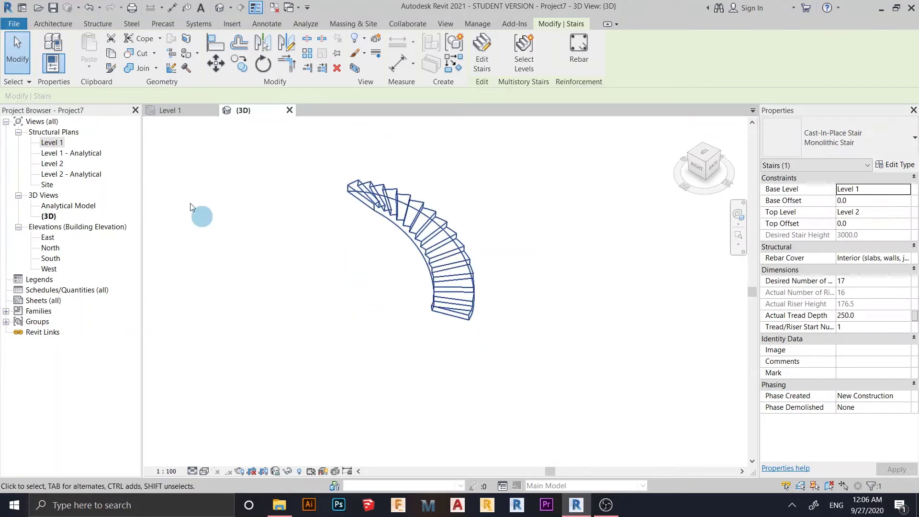
Step: Start a floor in the Level 1 plan and pick the stair's inner arc as its first boundary line
left_click(181, 113)
middle_click_drag(365, 318, 455, 291)
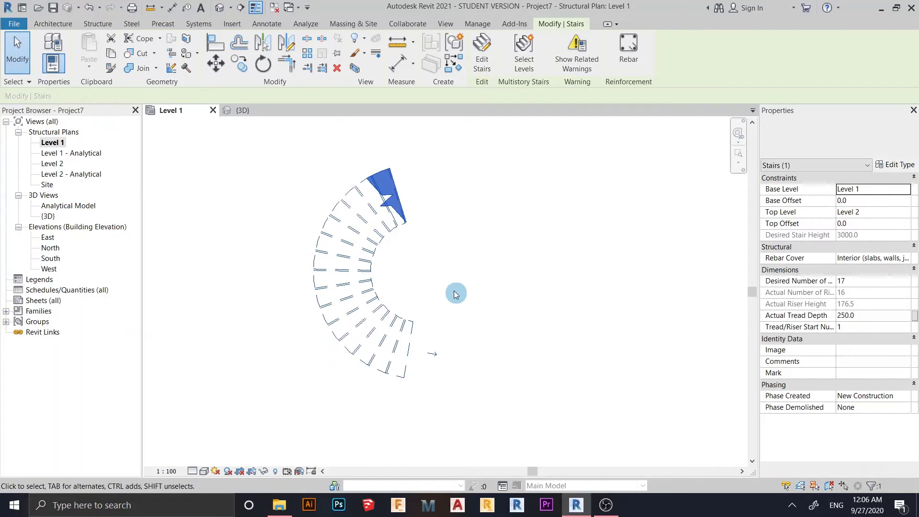
left_click(205, 139)
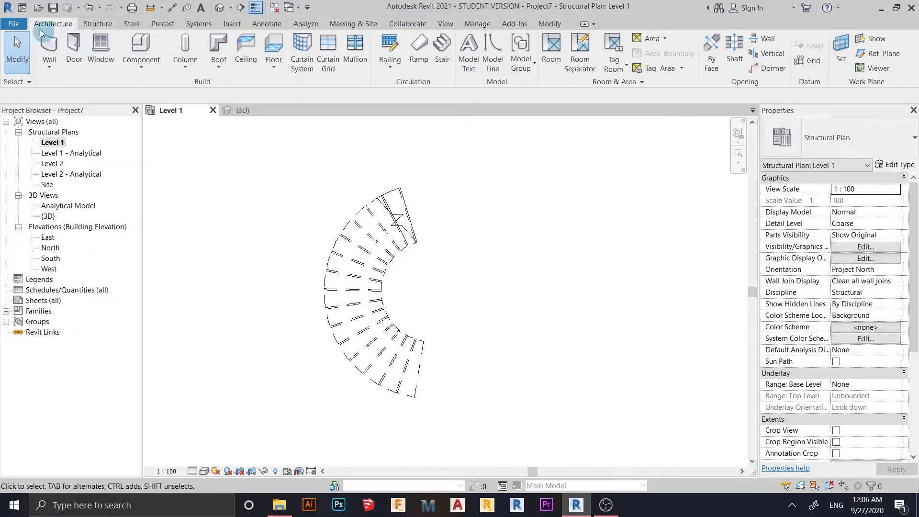
left_click(271, 53)
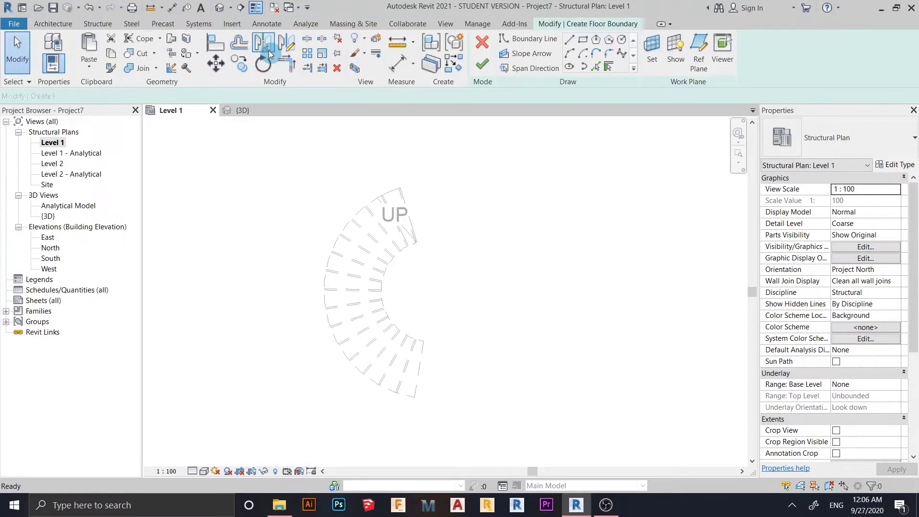
left_click(595, 67)
scroll(414, 314, "up", 2)
scroll(414, 314, "up", 2)
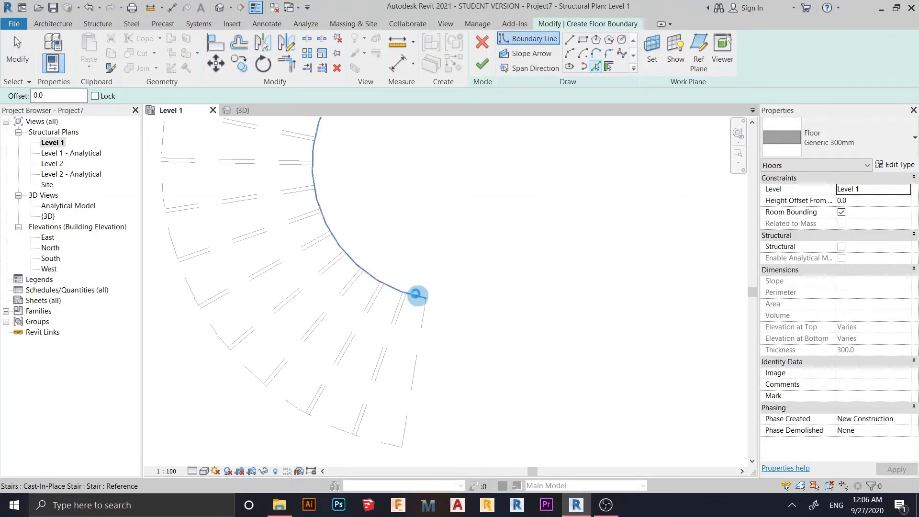
left_click(416, 295)
Step: Complete the floor boundary by picking the stair's foot edge, outer arc and upper end edge
scroll(431, 252, "down", 3)
scroll(472, 250, "up", 3)
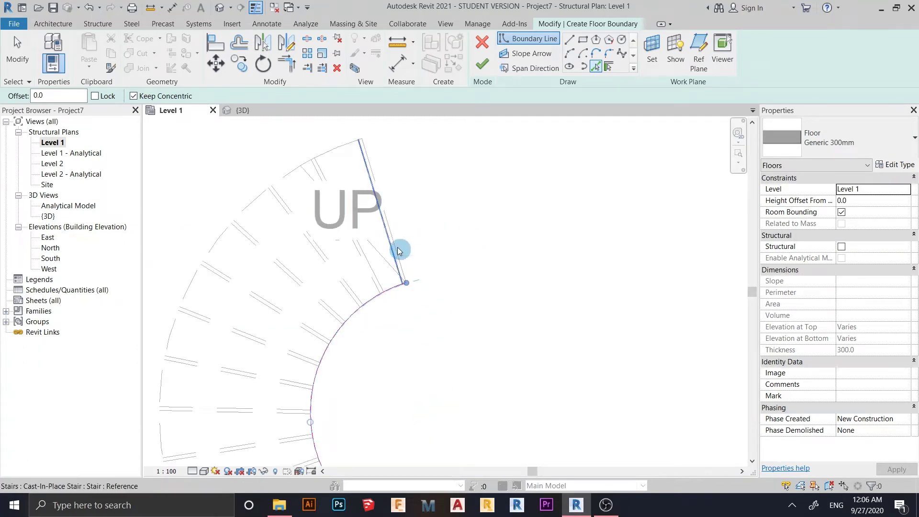
left_click(400, 250)
left_click(307, 163)
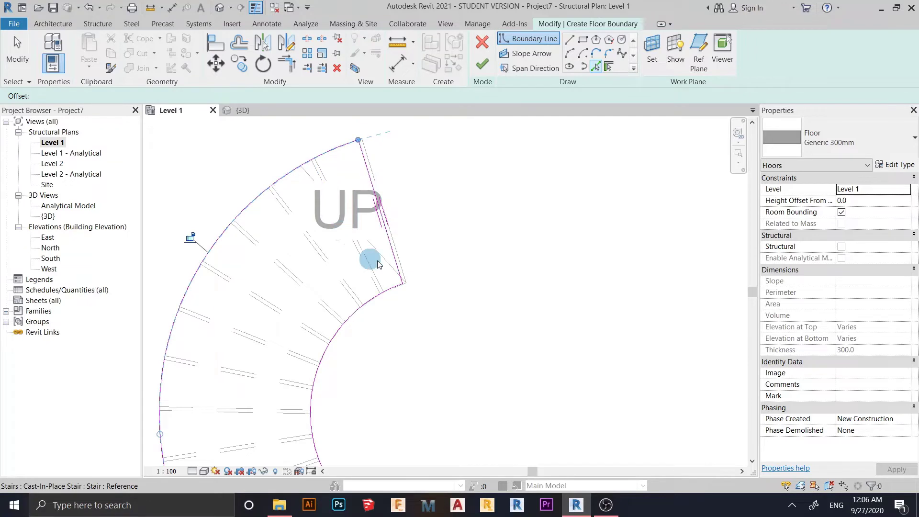
scroll(378, 264, "down", 3)
scroll(405, 299, "up", 2)
left_click(355, 259)
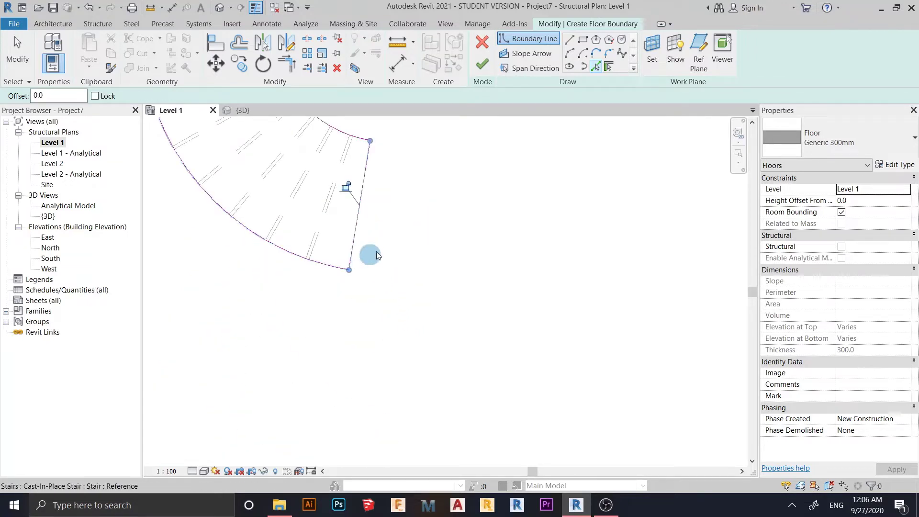
Step: Finish the floor sketch that follows the stair's outline
scroll(412, 278, "up", 3, "ctrl")
scroll(453, 307, "down", 4)
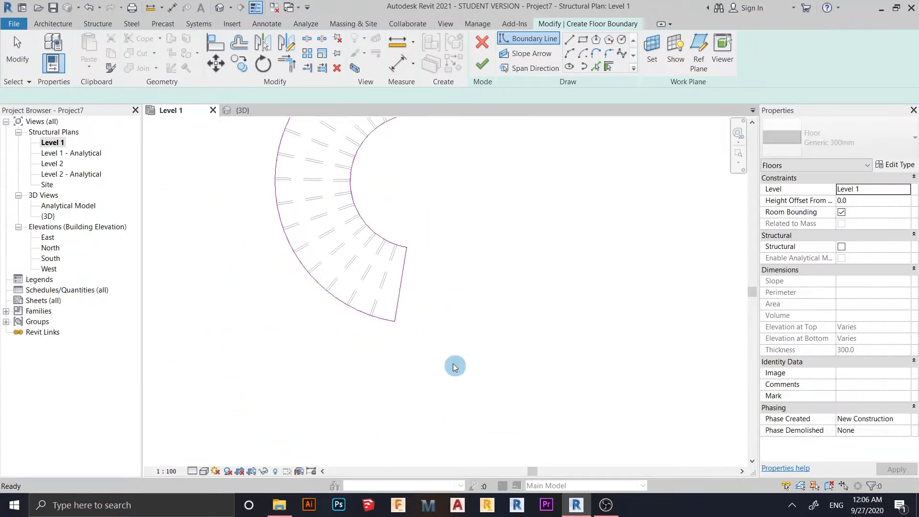
scroll(433, 242, "up", 3)
mouse_move(432, 242)
middle_mouse_down()
mouse_move(456, 338)
mouse_move(474, 294)
mouse_move(475, 307)
middle_mouse_up()
key("Escape")
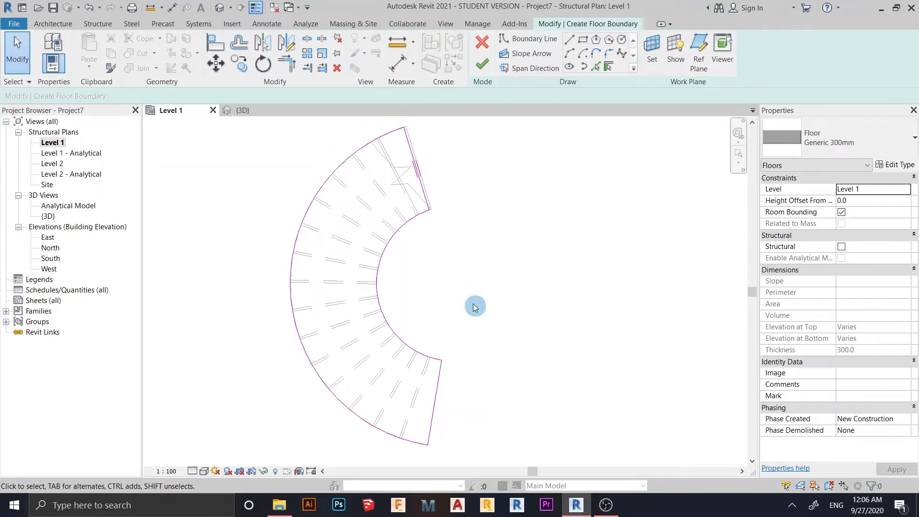
scroll(314, 207, "up", 2)
middle_click_drag(314, 207, 296, 241)
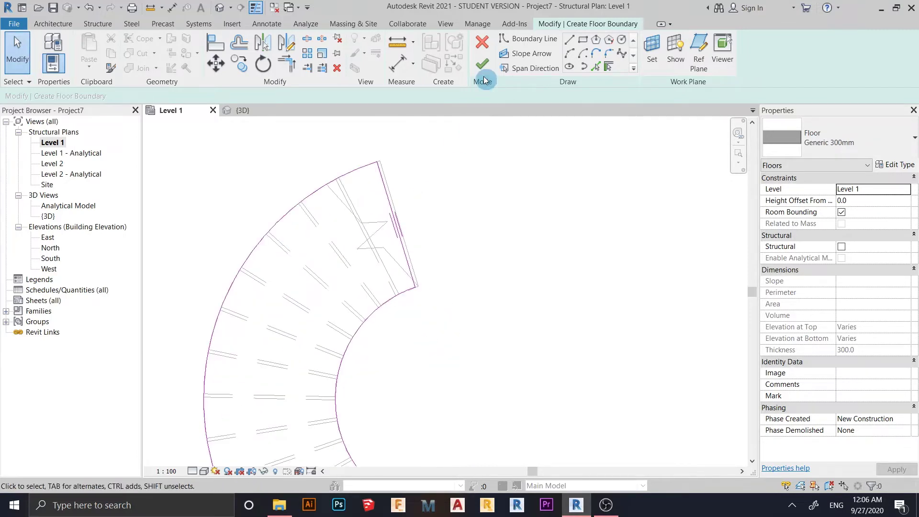
left_click(482, 63)
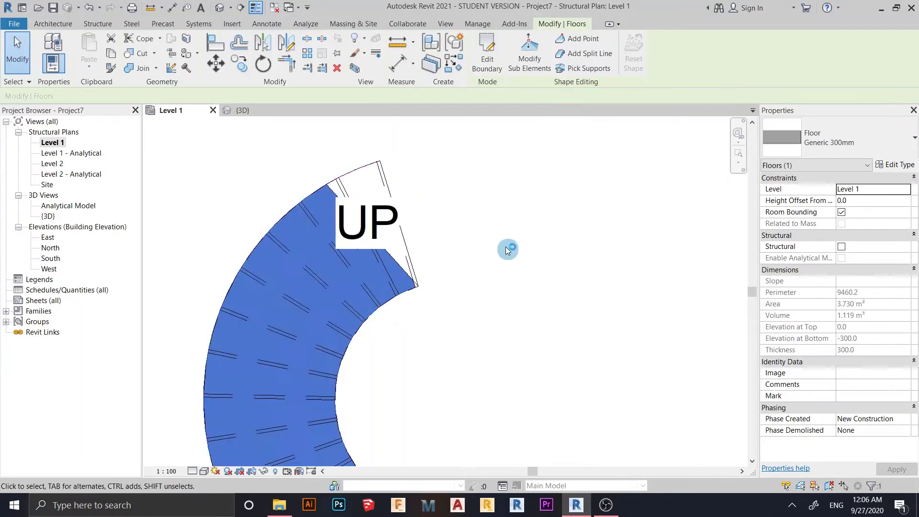
Step: With the new floor shown in the 3D view, duplicate its Generic 300mm type as 100mm
scroll(506, 242, "down", 2)
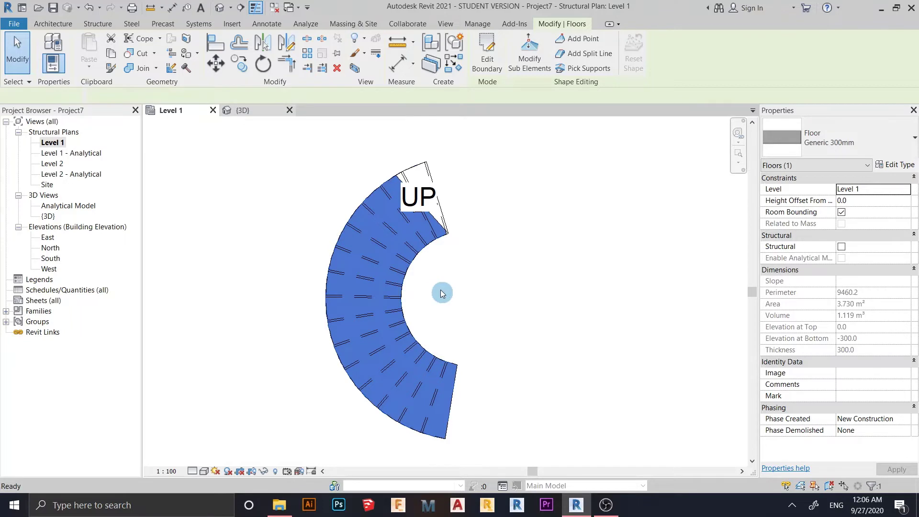
key("ctrl+Tab")
scroll(432, 356, "down", 2)
middle_click_drag(432, 356, 477, 337, "shift")
scroll(477, 336, "up", 2)
scroll(365, 301, "up", 5)
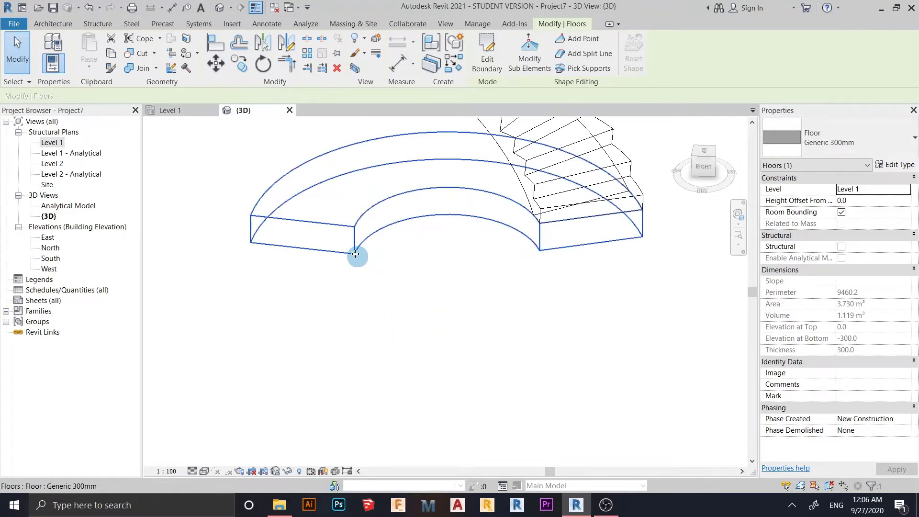
middle_click_drag(355, 254, 417, 344)
left_click(894, 164)
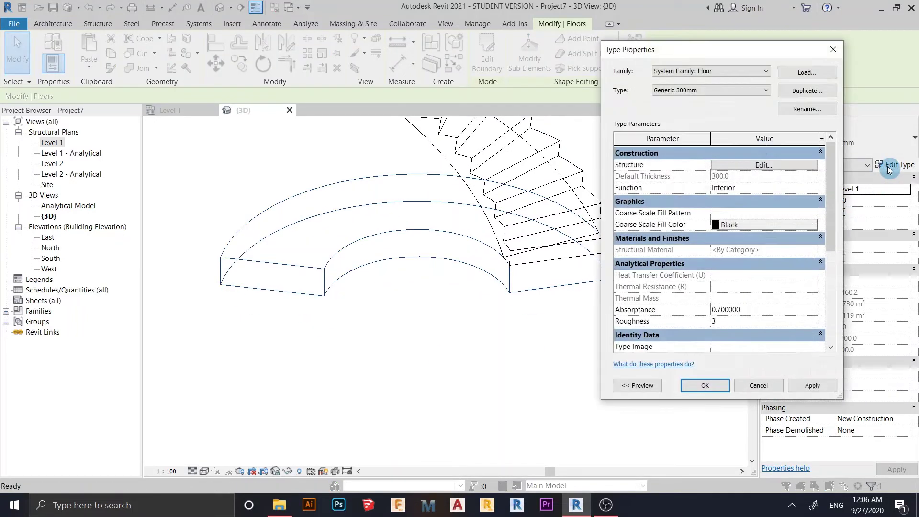
left_click(817, 96)
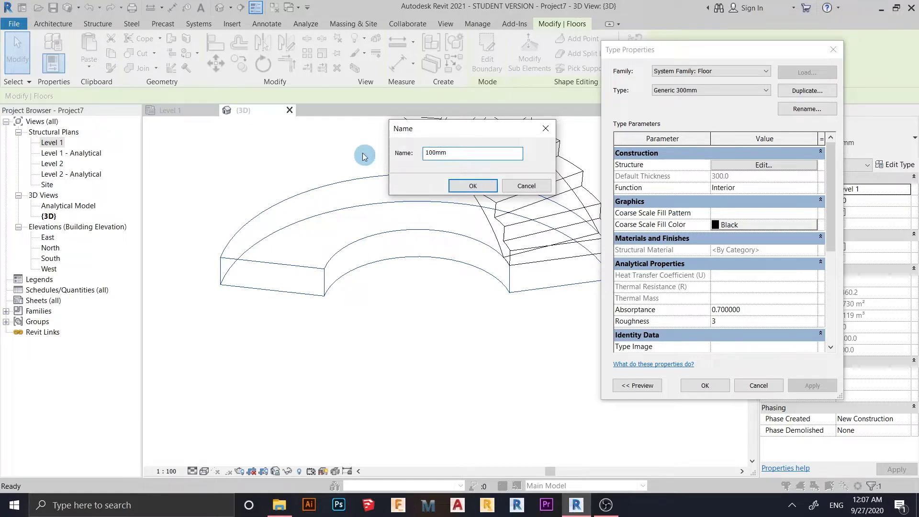
left_click(467, 186)
Step: Set the structure layer of the 100mm floor type to a thickness of 100 mm and apply the type changes
left_click(782, 166)
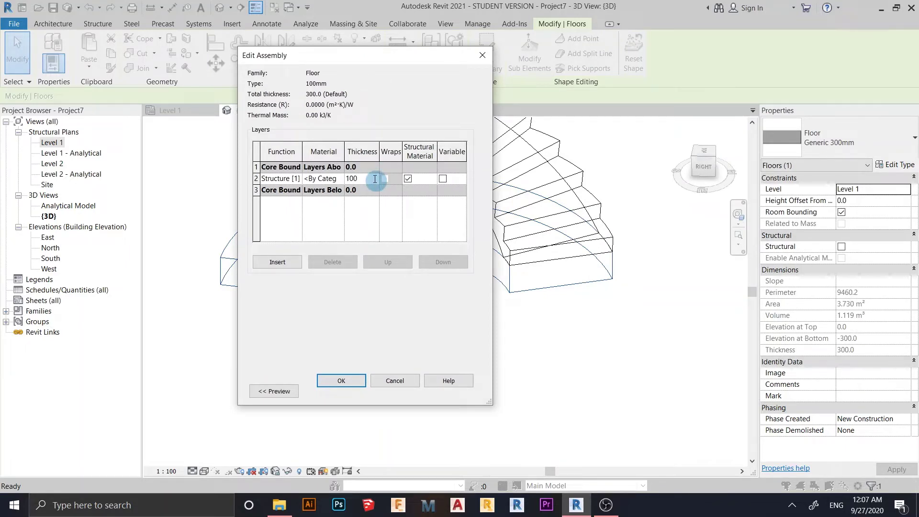
left_click(339, 380)
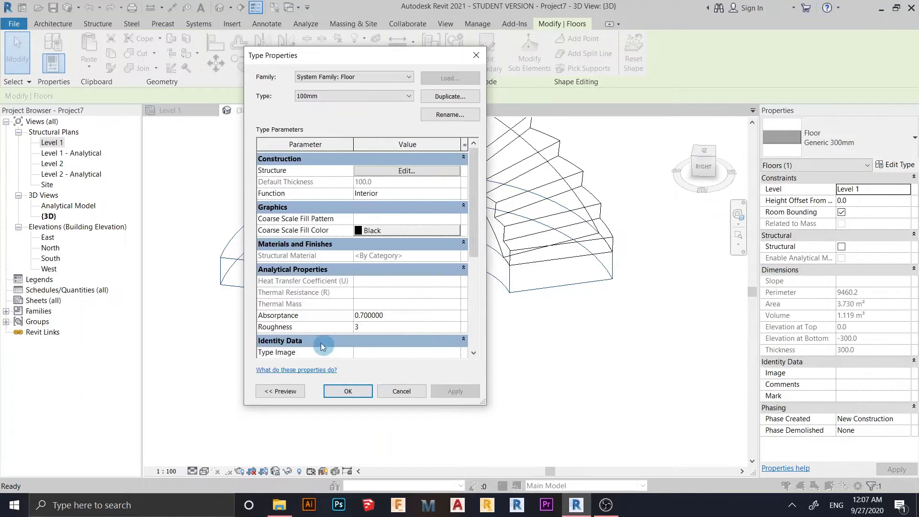
left_click(352, 396)
middle_click_drag(418, 386, 412, 250, "shift")
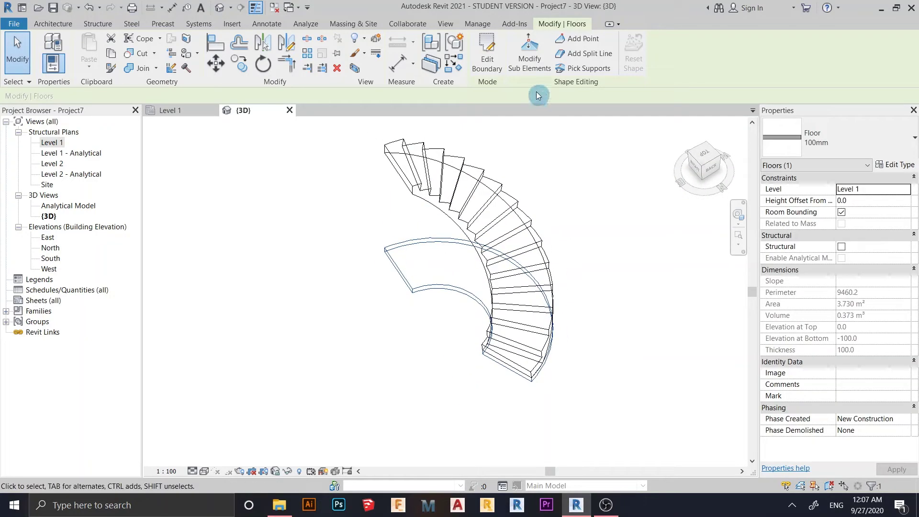
left_click(529, 52)
middle_click_drag(466, 384, 471, 359, "shift")
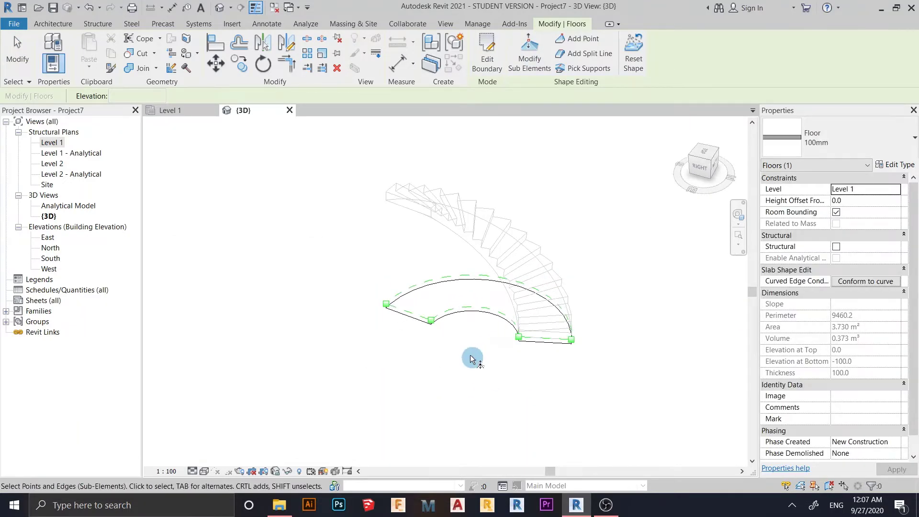
left_click(471, 358)
Step: View the model from the top, edit the floor's boundary and move the end line at the stair's foot inward along the stair
middle_click_drag(533, 352, 708, 160, "shift")
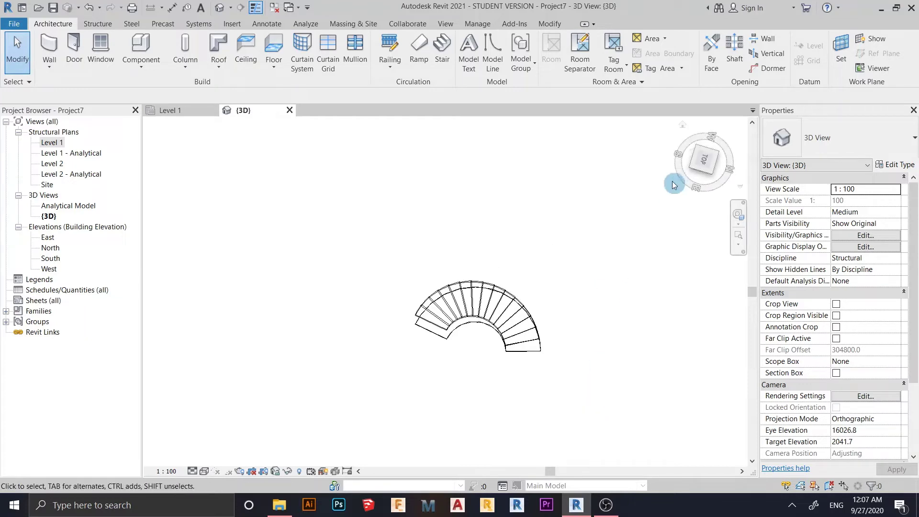
left_click(703, 166)
key("Tab")
left_click(456, 284)
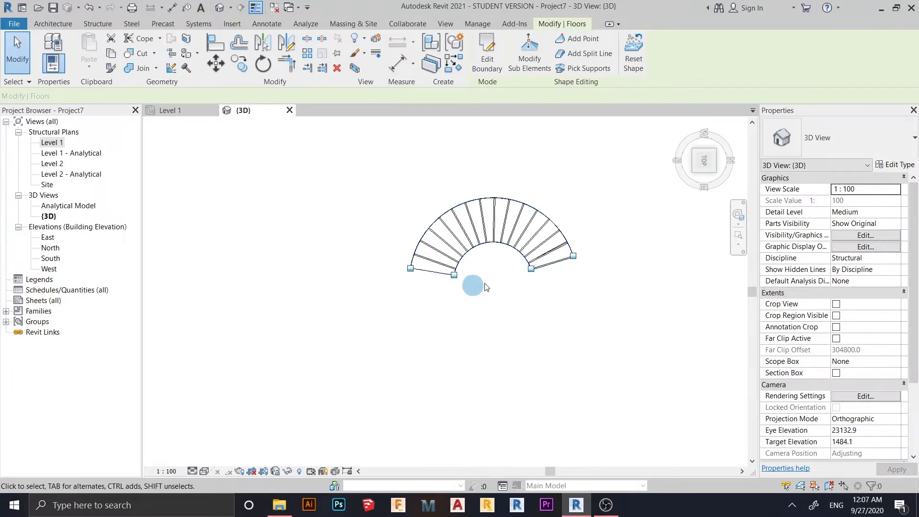
scroll(562, 283, "up", 3)
left_click(496, 63)
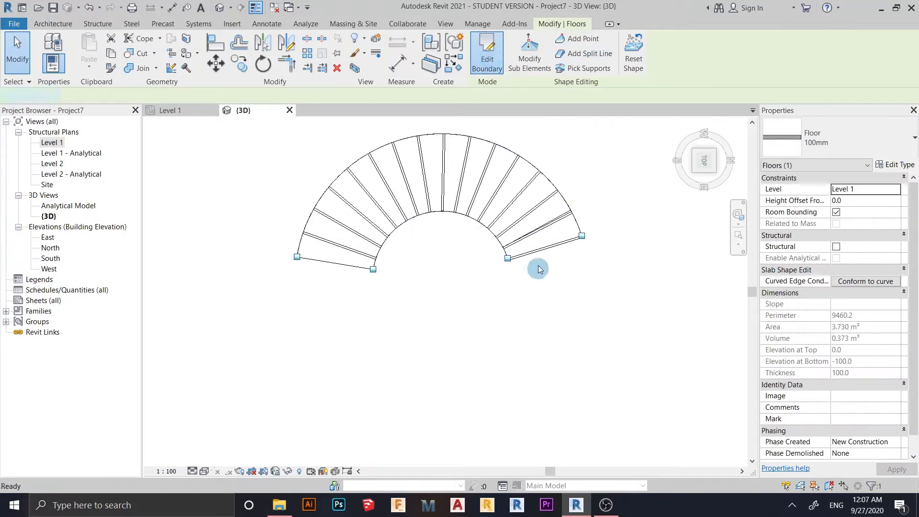
scroll(555, 209, "up", 3)
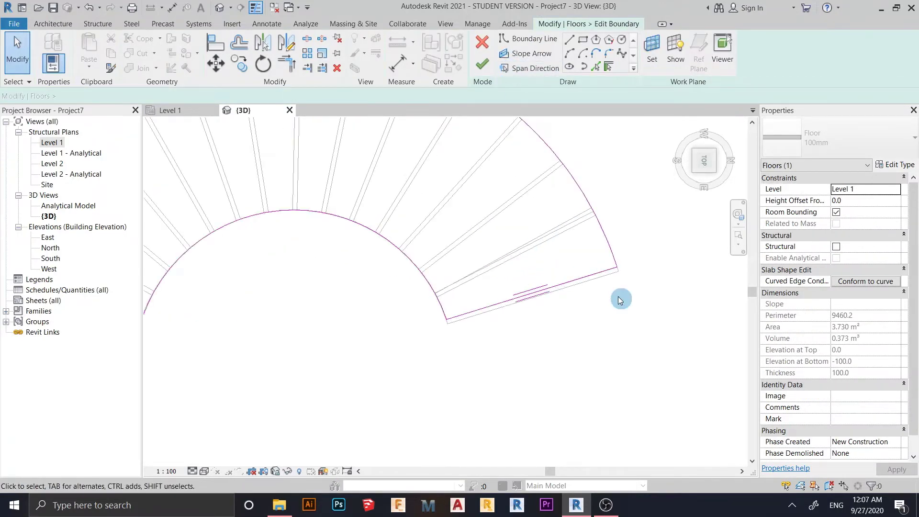
left_click_drag(595, 264, 580, 212)
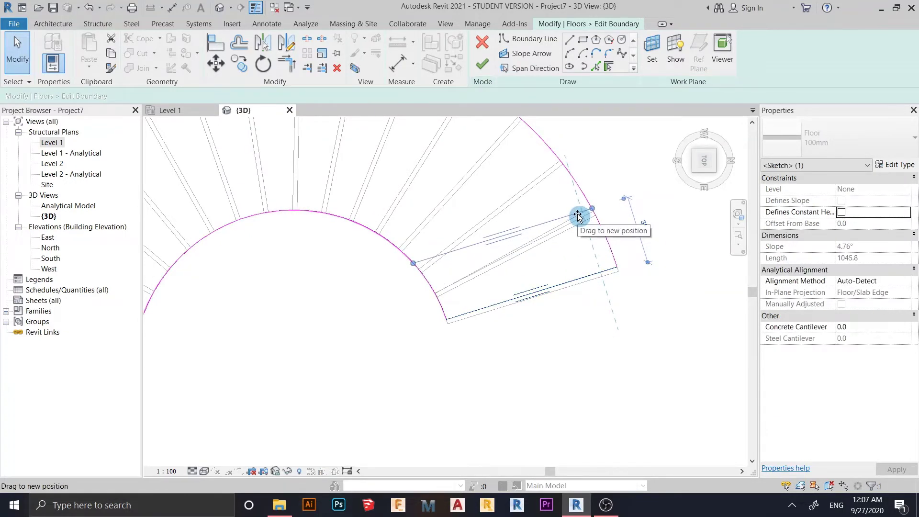
scroll(421, 292, "up", 4)
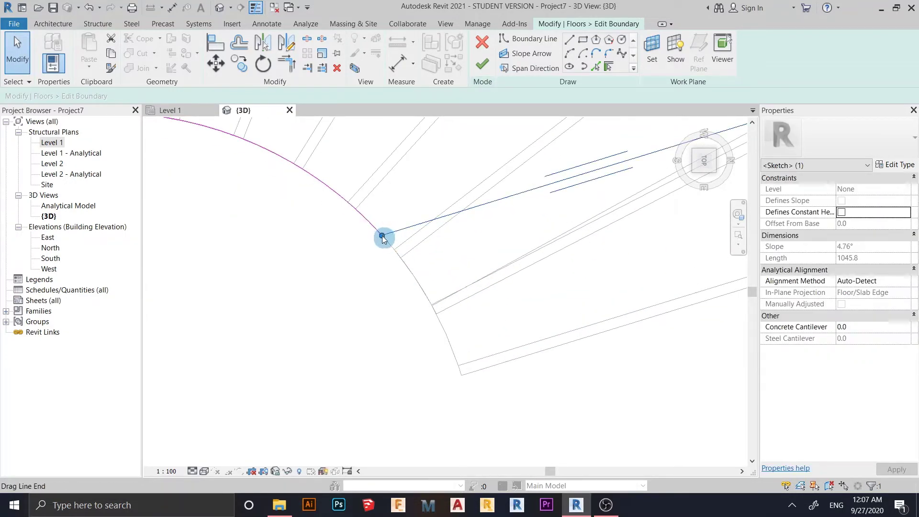
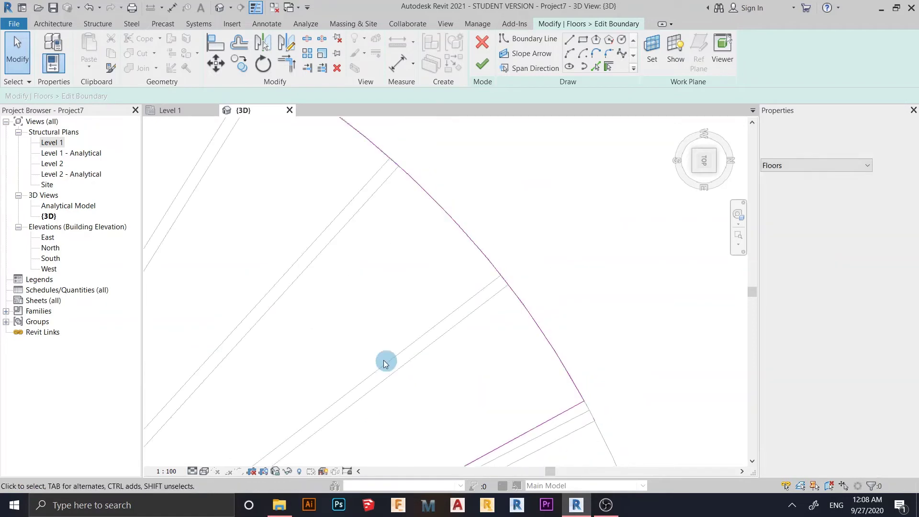
Step: Trim or extend the floor's inner arc and the moved end line so that they meet in a corner
left_click(494, 282)
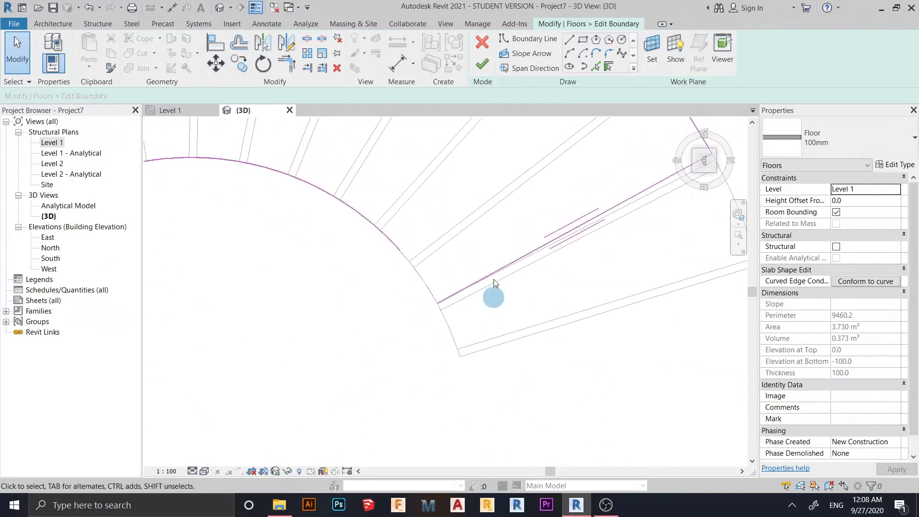
key("r")
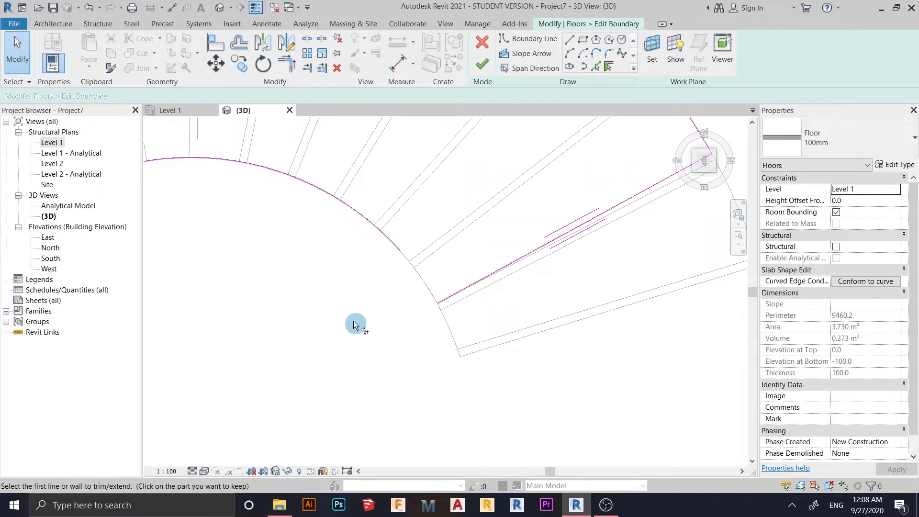
left_click(386, 242)
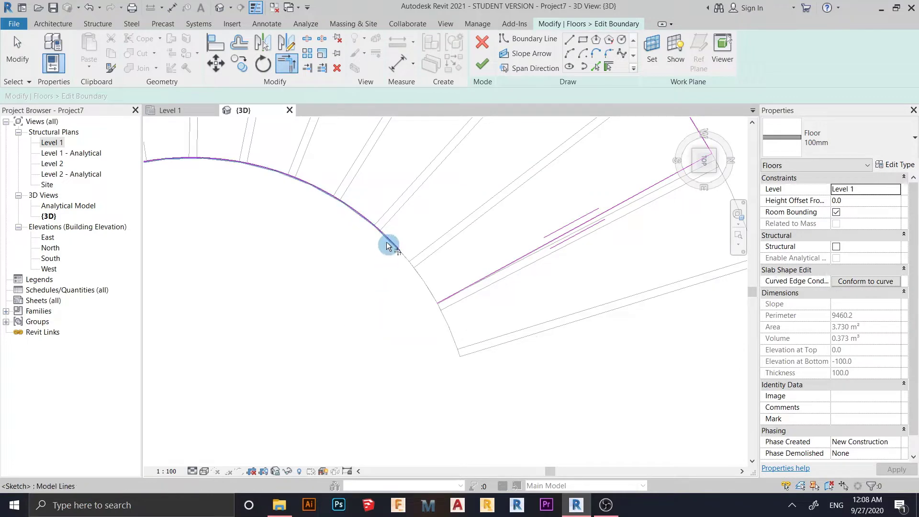
left_click(493, 274)
scroll(337, 335, "down", 5)
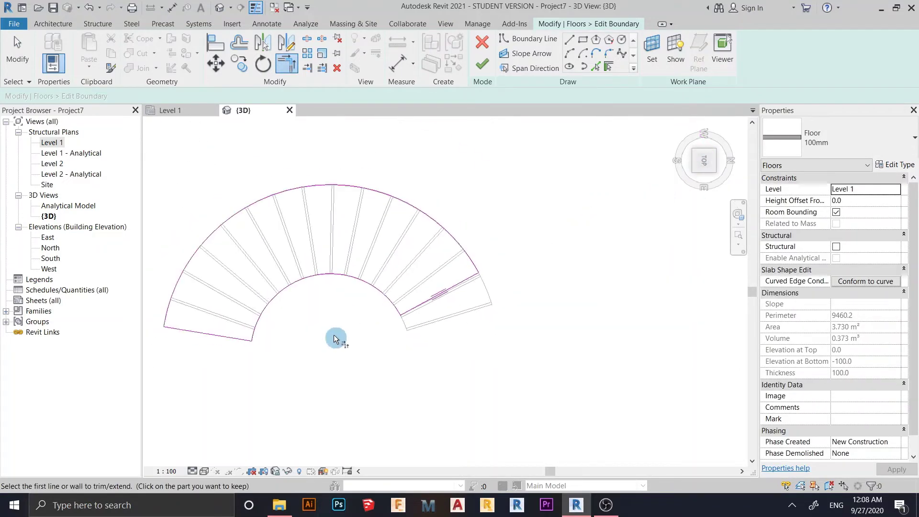
middle_click_drag(453, 366, 294, 435, "shift")
scroll(293, 435, "up", 4)
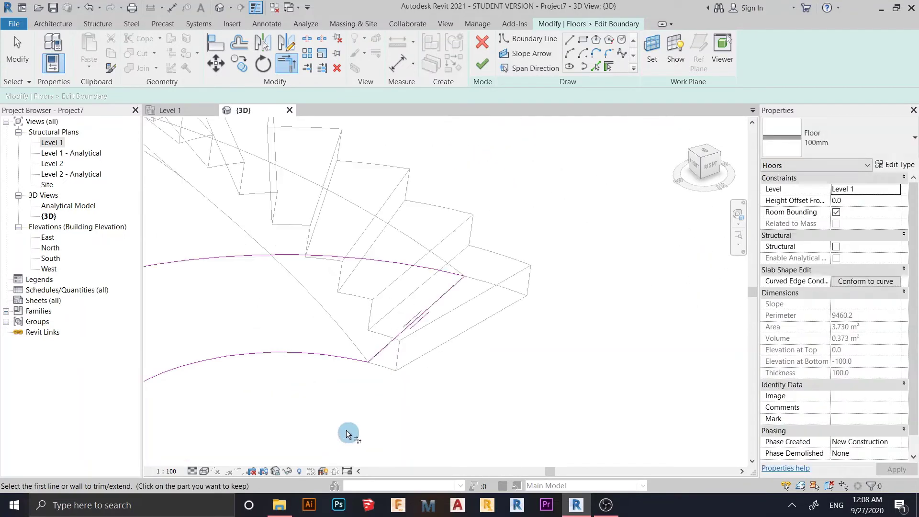
Step: Inspect the corrected floor outline against the stair from several sides and finish the boundary edit
scroll(387, 396, "down", 2)
middle_click_drag(413, 359, 467, 342, "shift")
scroll(466, 342, "up", 2)
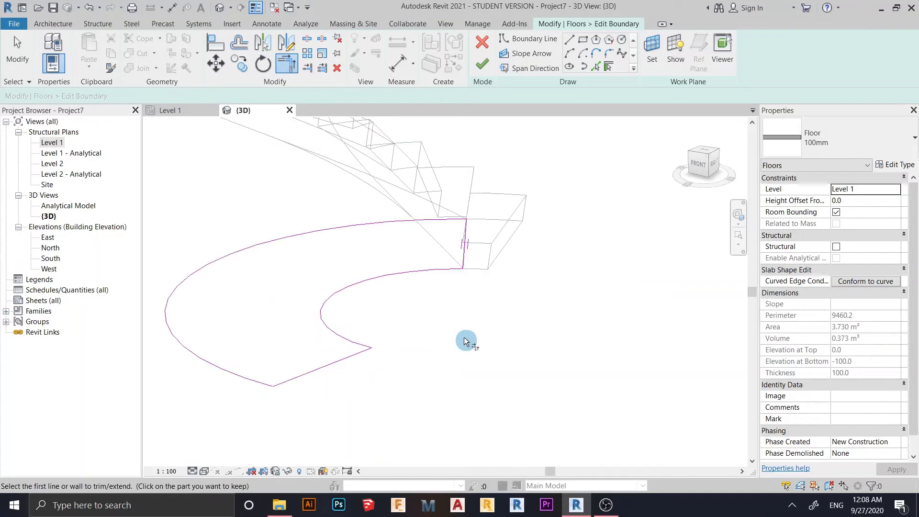
scroll(467, 342, "down", 1)
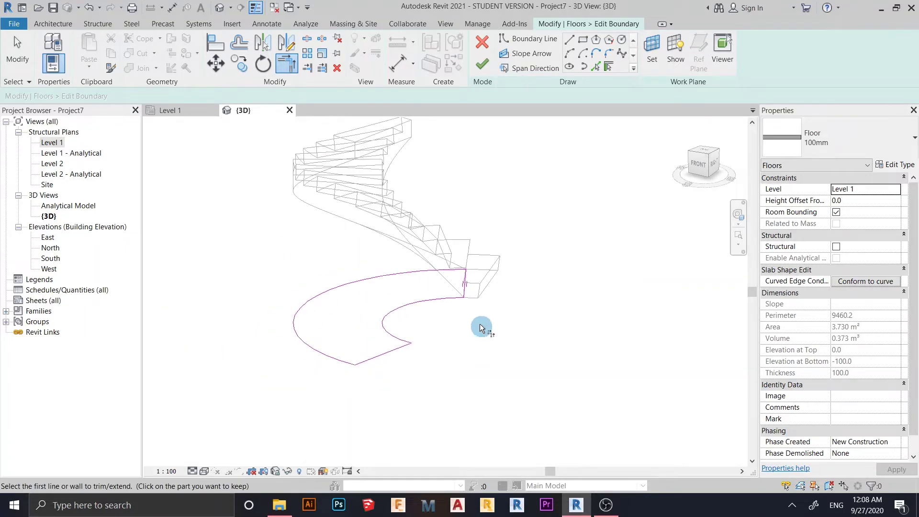
middle_click_drag(480, 324, 502, 299, "shift")
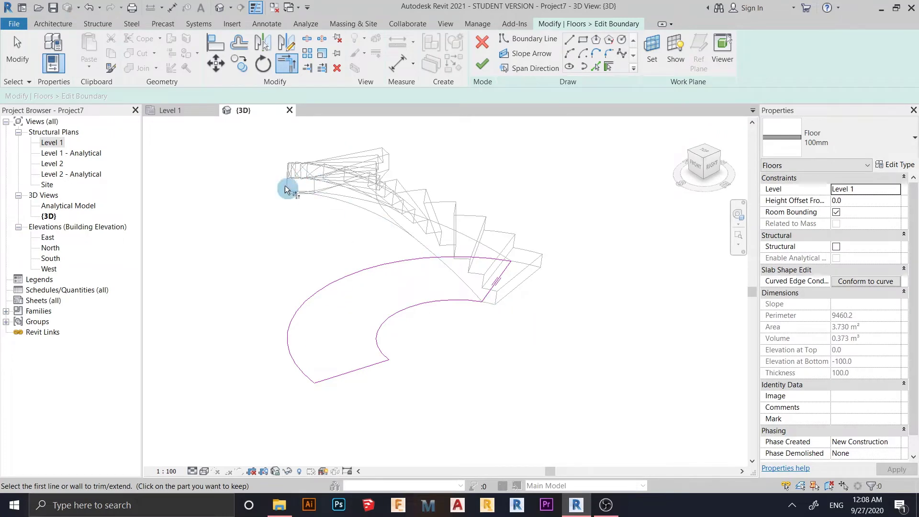
middle_click_drag(573, 336, 527, 201, "shift")
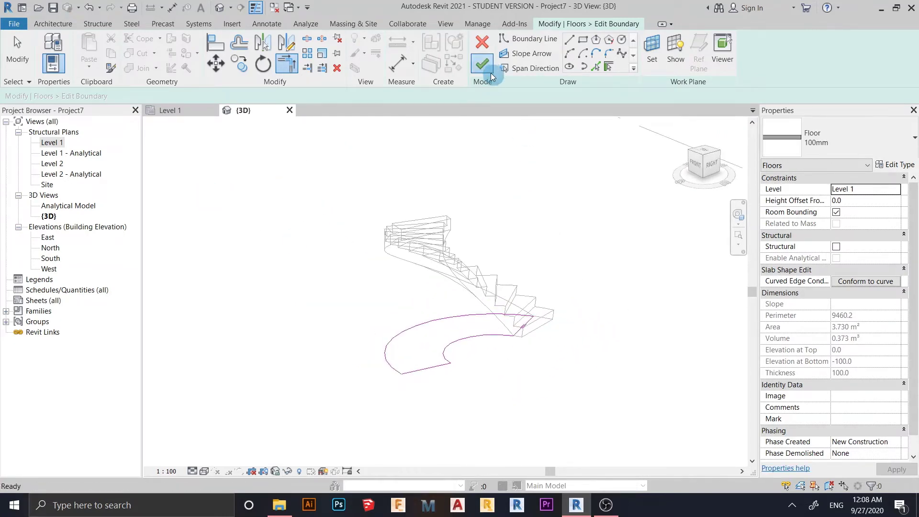
left_click(488, 70)
left_click(601, 339)
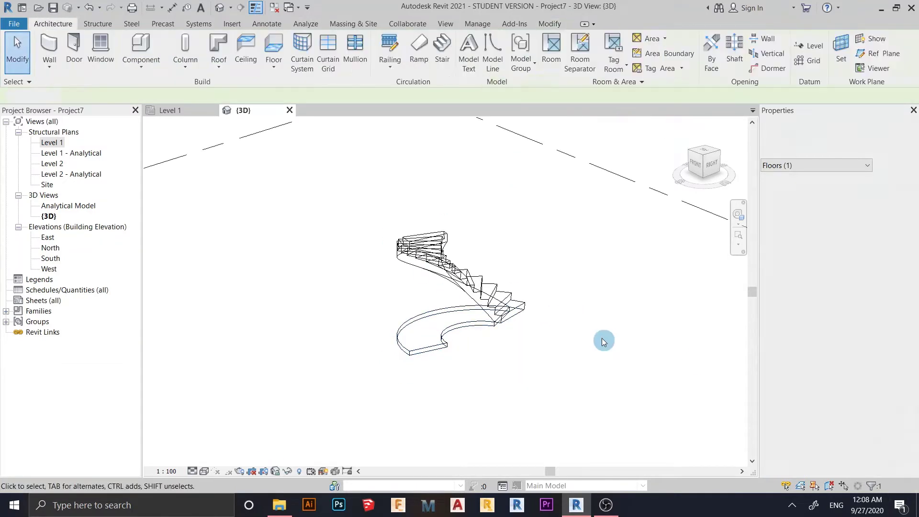
Step: Examine the stair and floor in the South, North and West elevations to find a suitable side for measuring
double_click(51, 258)
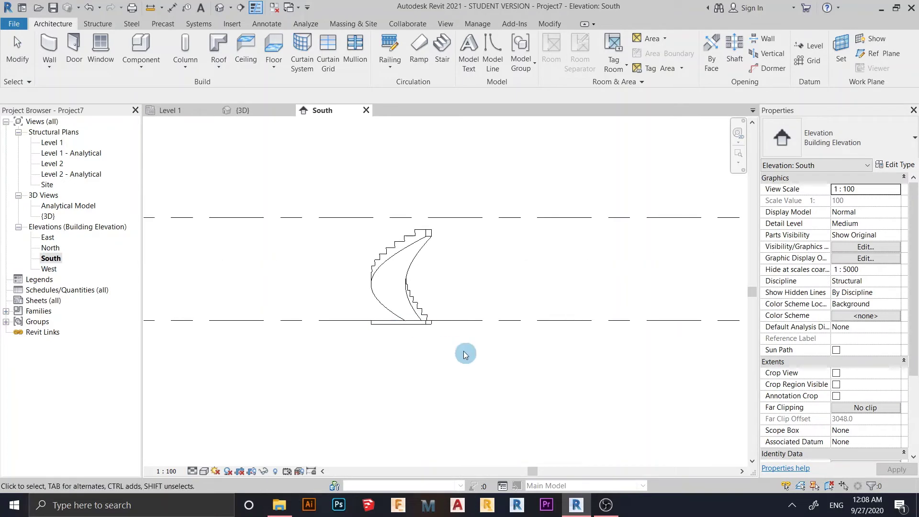
scroll(465, 354, "up", 3)
scroll(344, 342, "down", 2)
middle_click_drag(359, 332, 438, 389)
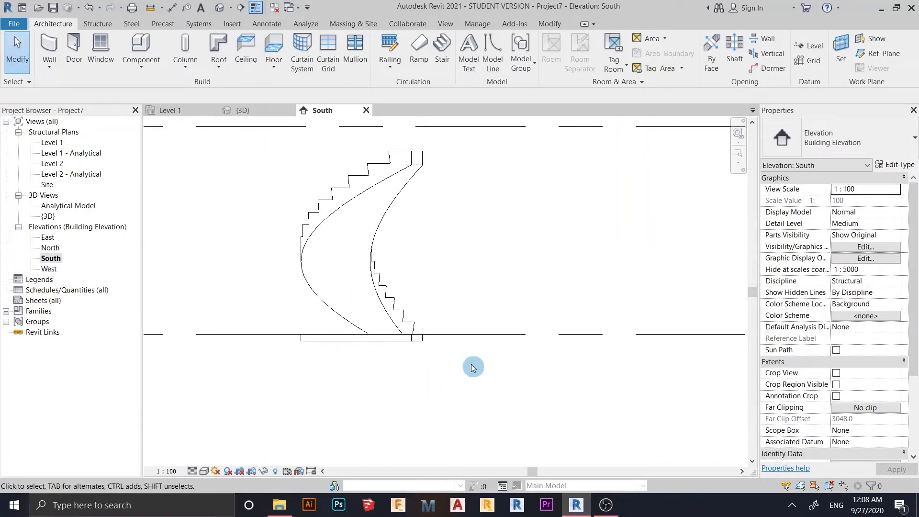
double_click(52, 248)
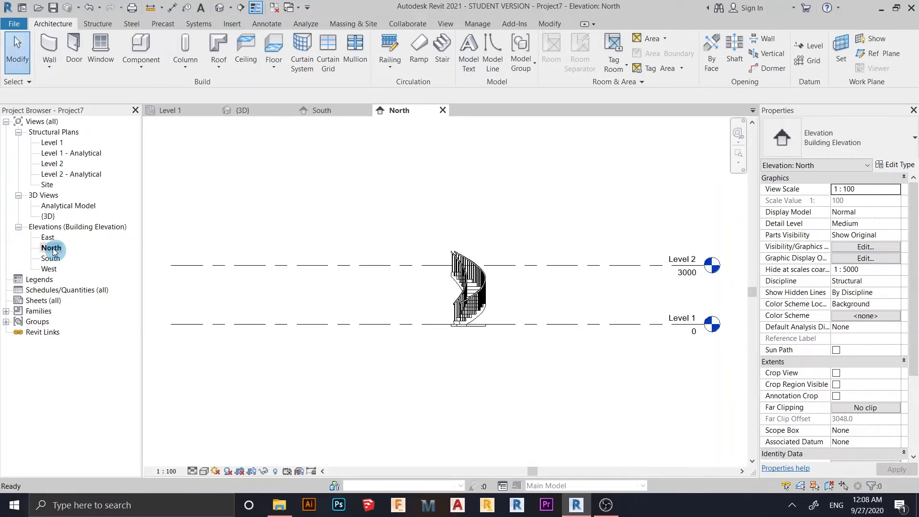
double_click(50, 269)
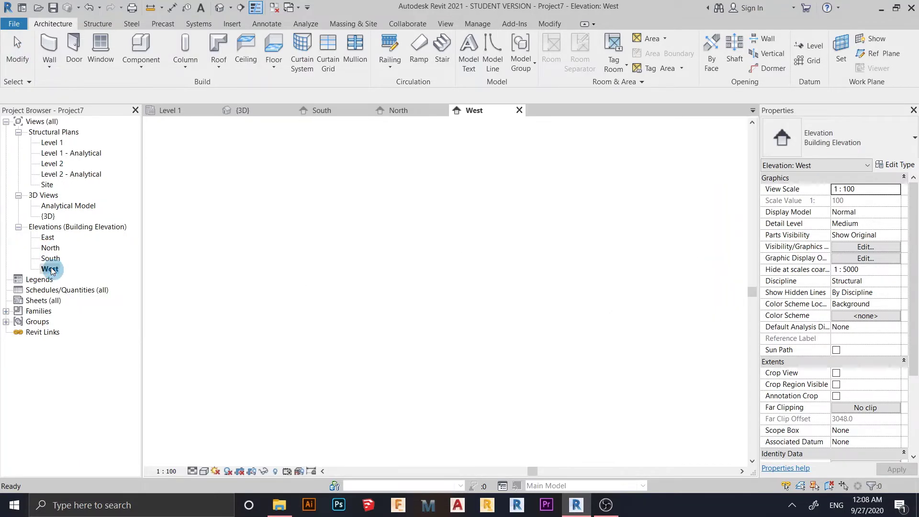
Step: Open the East elevation, close the other elevation views and clear any railing selection
double_click(48, 237)
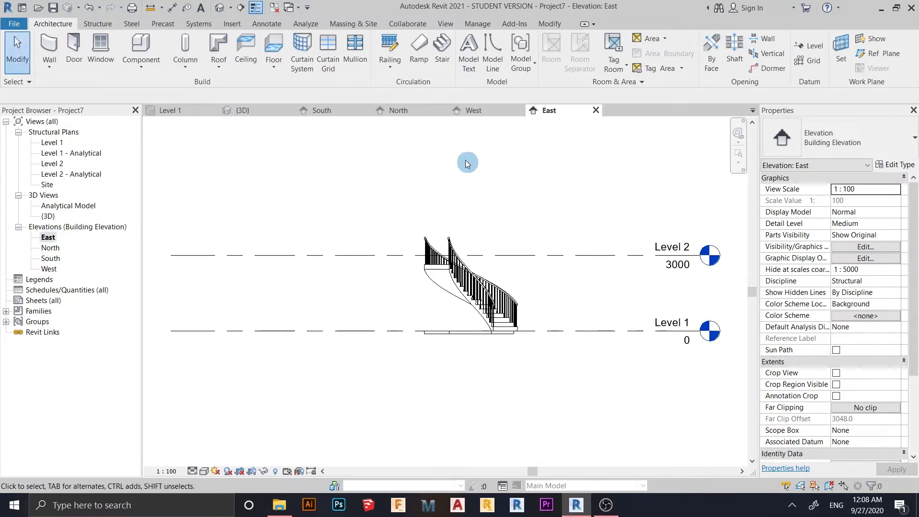
scroll(473, 165, "up", 2)
left_click(443, 110)
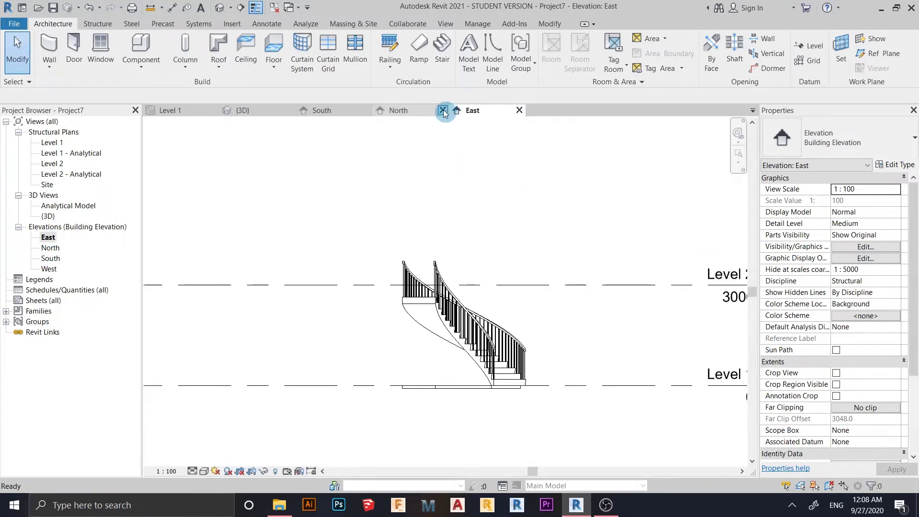
left_click(366, 110)
scroll(526, 278, "up", 3)
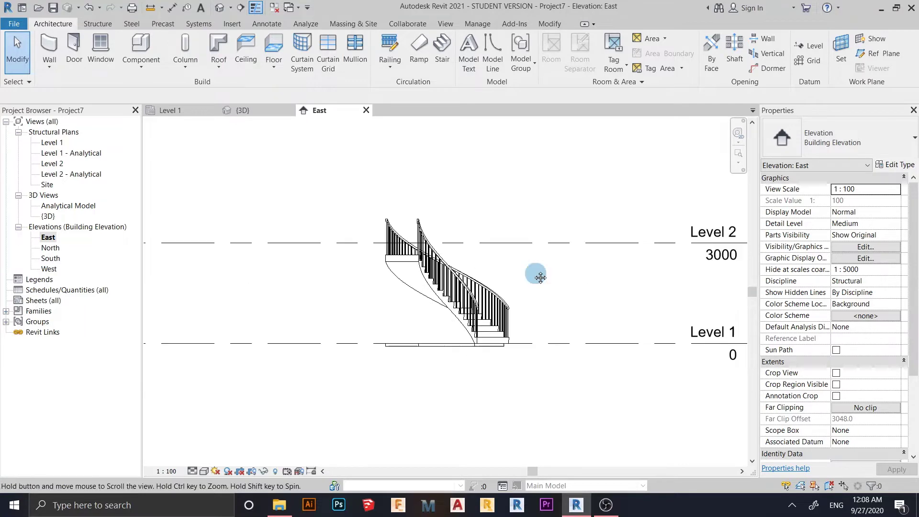
left_click(490, 309)
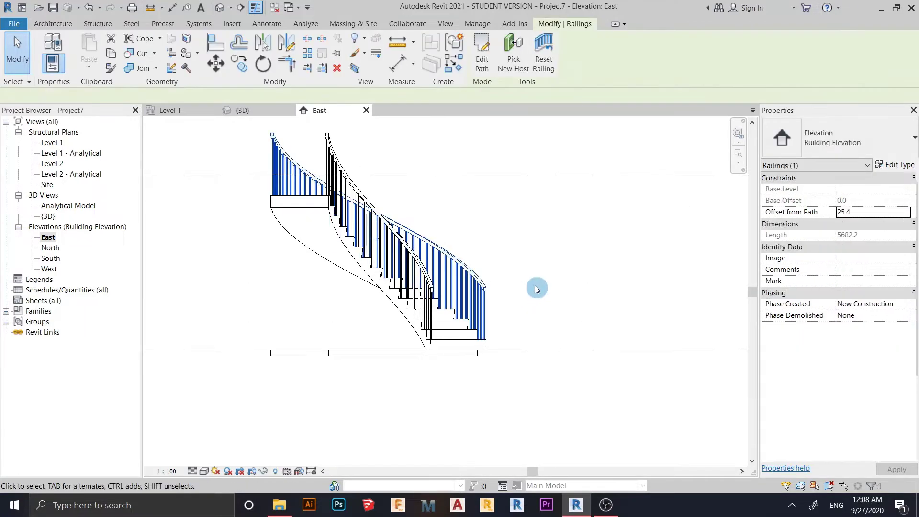
left_click(536, 288)
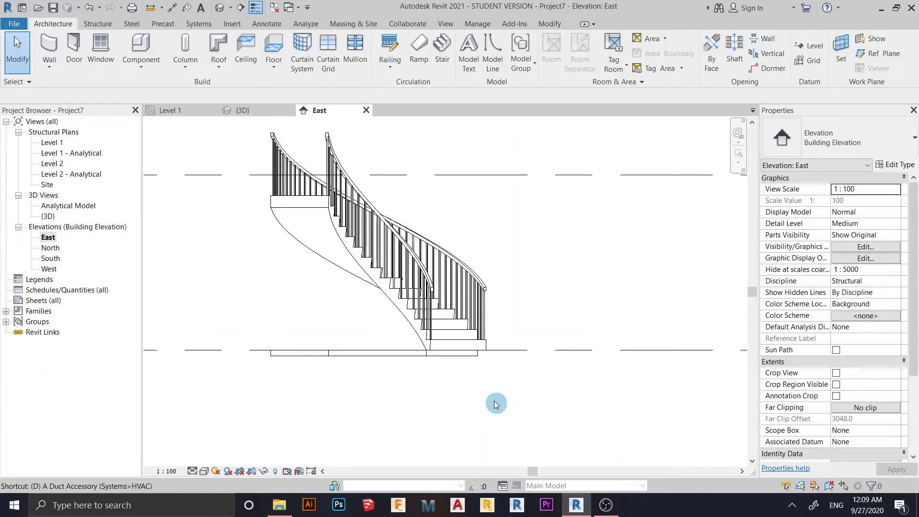
Step: Place an aligned dimension beside the stair from the floor's top face up to the underside of the stair's upper end
key("i")
scroll(290, 365, "up", 2)
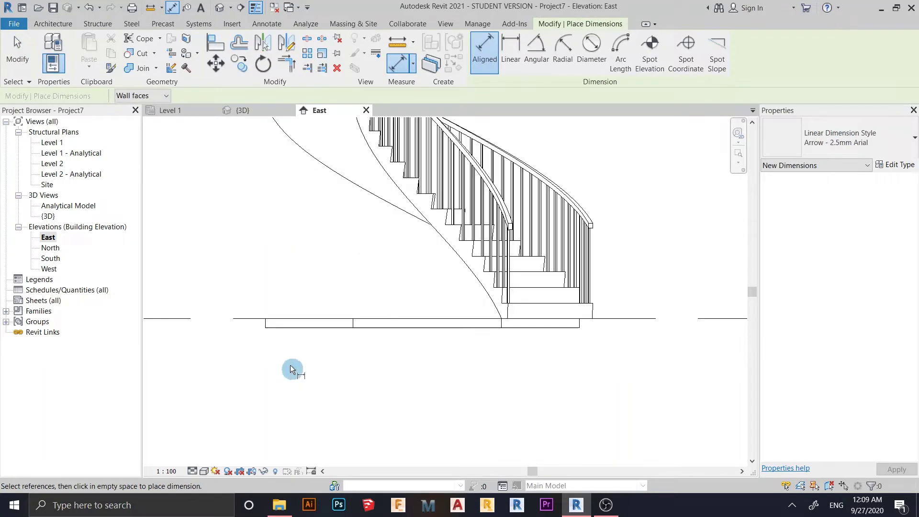
left_click(303, 319)
scroll(320, 260, "down", 2)
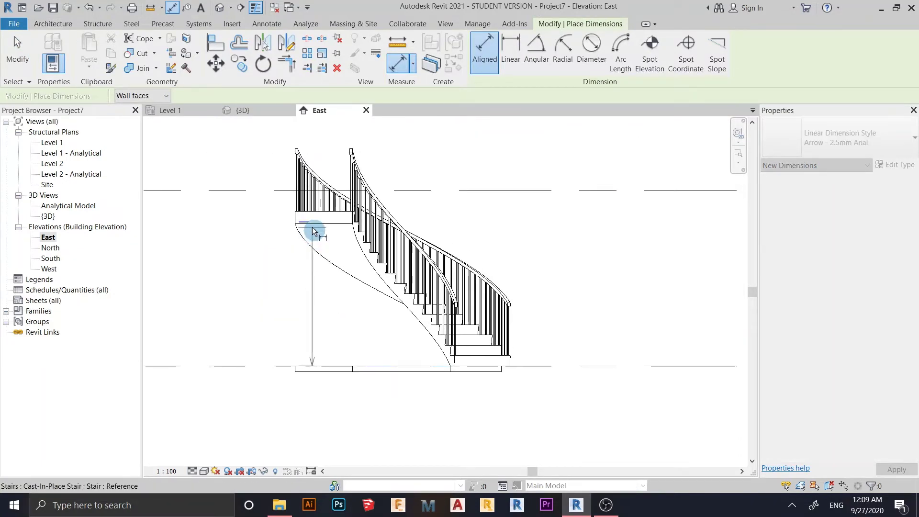
left_click(312, 227)
left_click(261, 242)
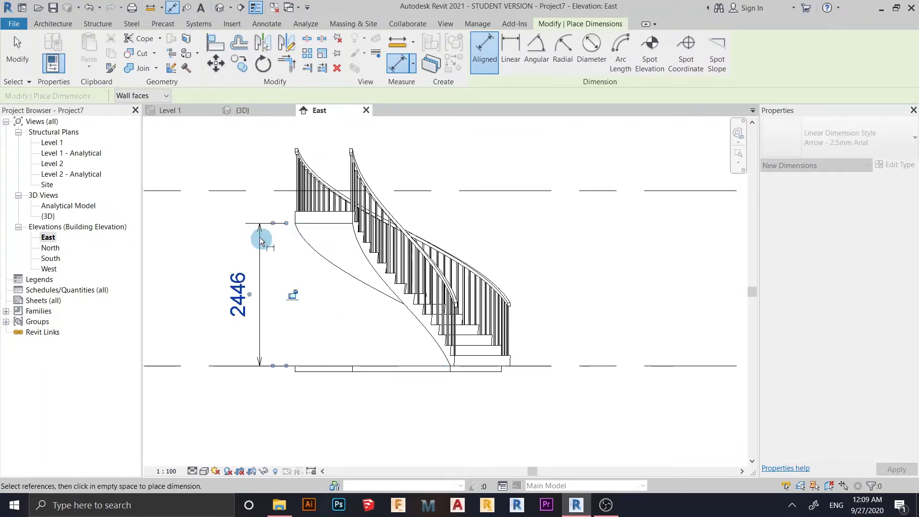
scroll(224, 313, "up", 2)
left_click(231, 312)
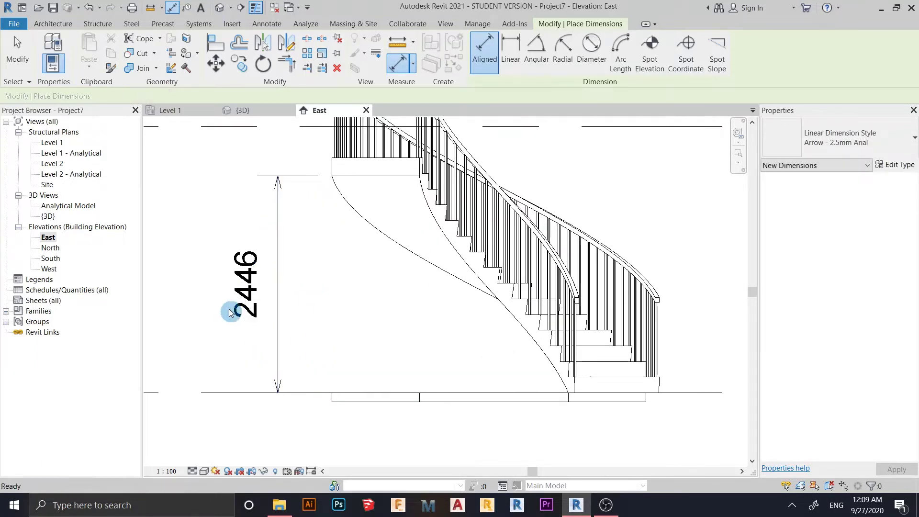
key("Escape")
scroll(254, 356, "down", 1)
middle_click_drag(254, 357, 383, 273)
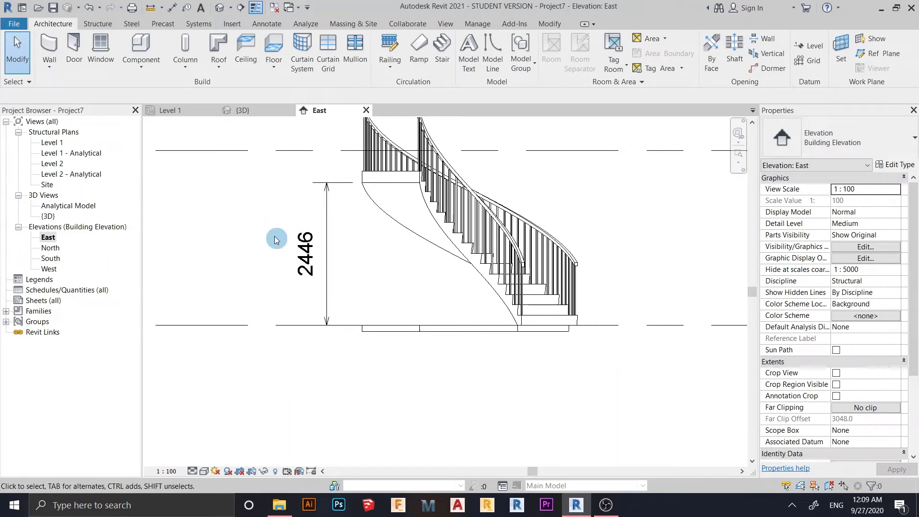
Step: In the 3D view, start modifying the 100mm floor's sub-elements at the inner end corner, checking the height dimension in the East elevation
left_click(244, 111)
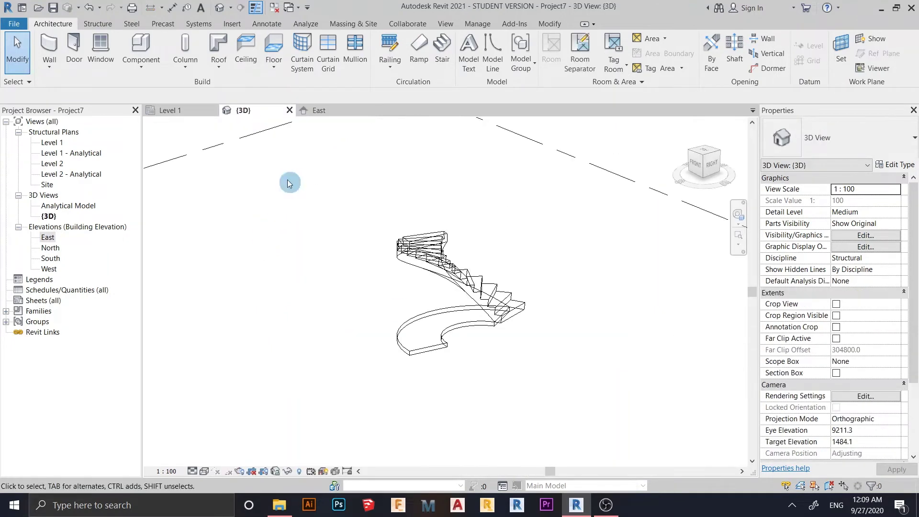
left_click(422, 353)
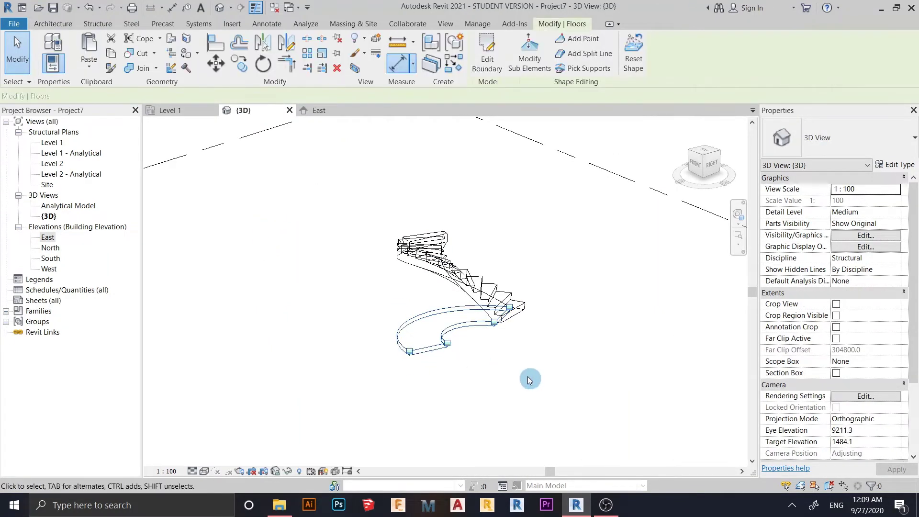
middle_click_drag(422, 353, 391, 361, "shift")
scroll(390, 361, "up", 2)
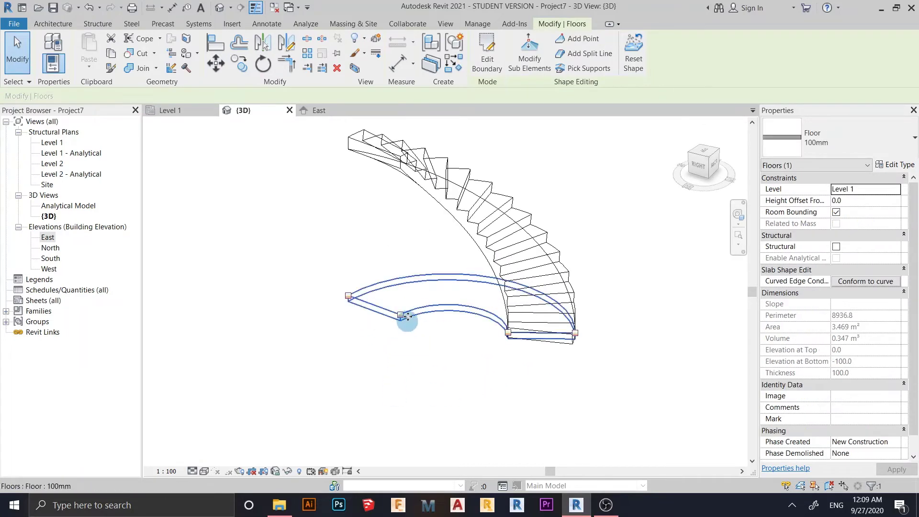
left_click(515, 61)
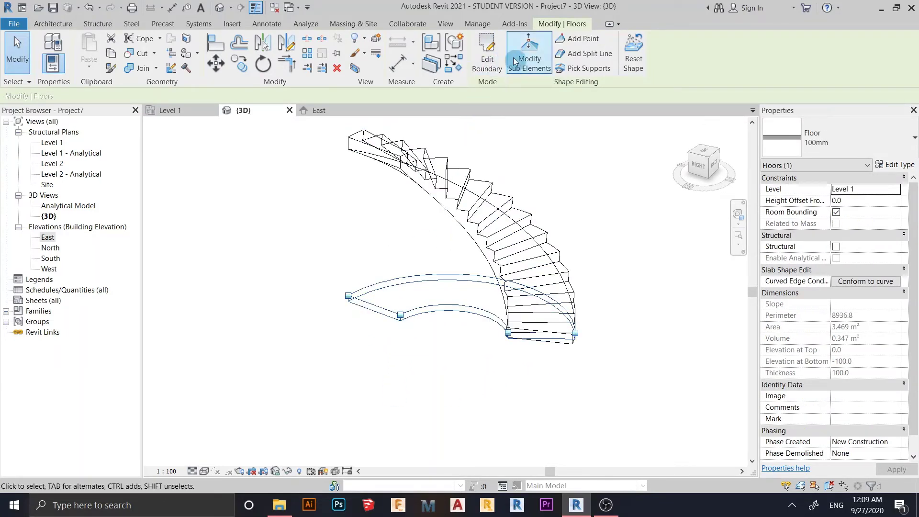
left_click(401, 315)
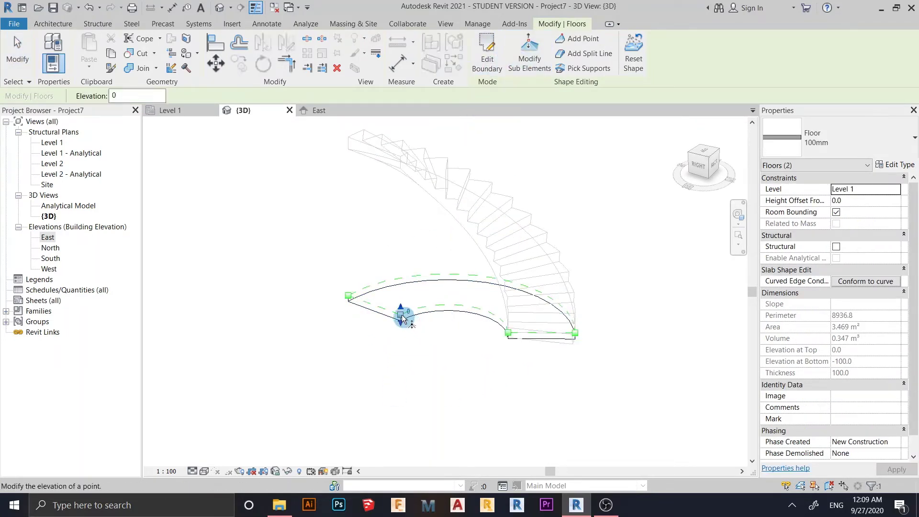
left_click(318, 110)
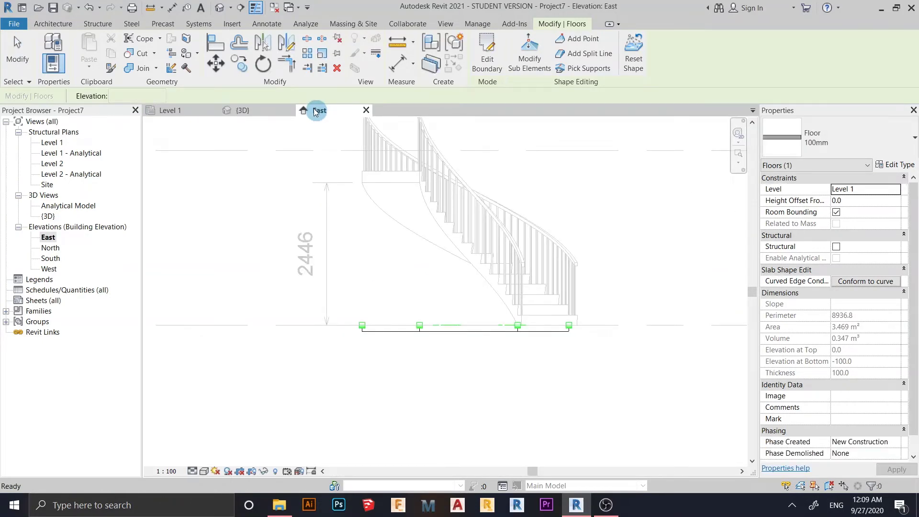
left_click(269, 108)
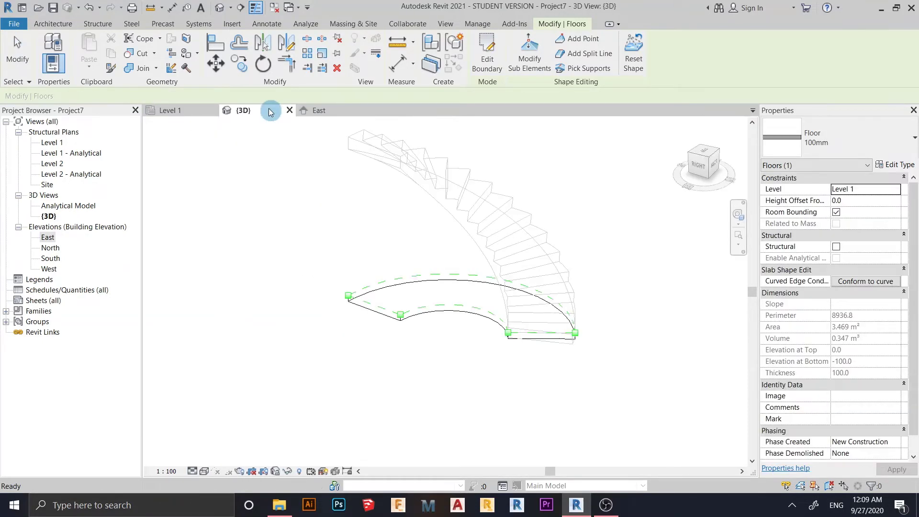
Step: Try to set the elevation of the floor's inner end corner point to 2446
left_click(400, 315)
scroll(403, 318, "up", 5)
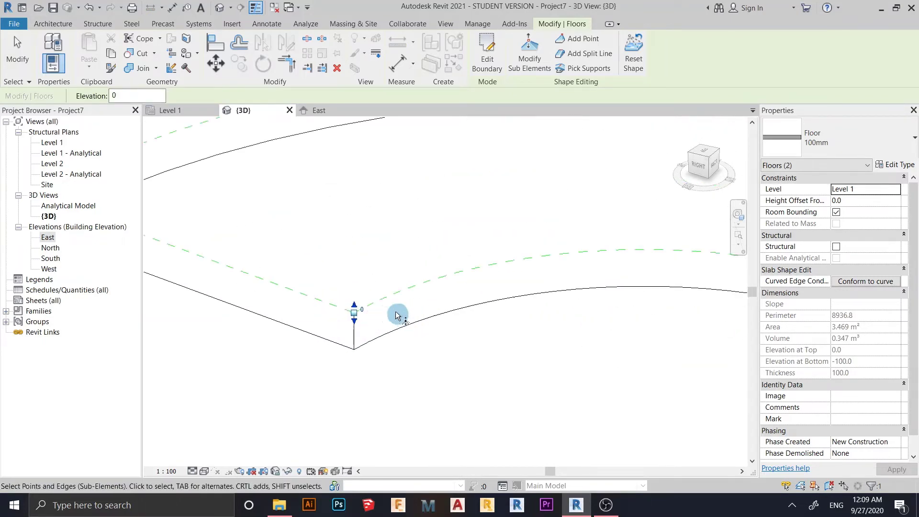
left_click(354, 312)
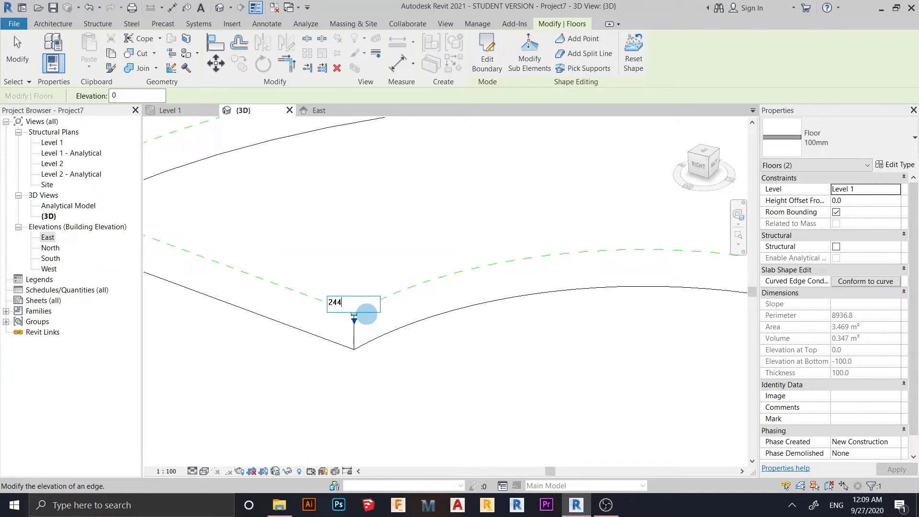
key("Return")
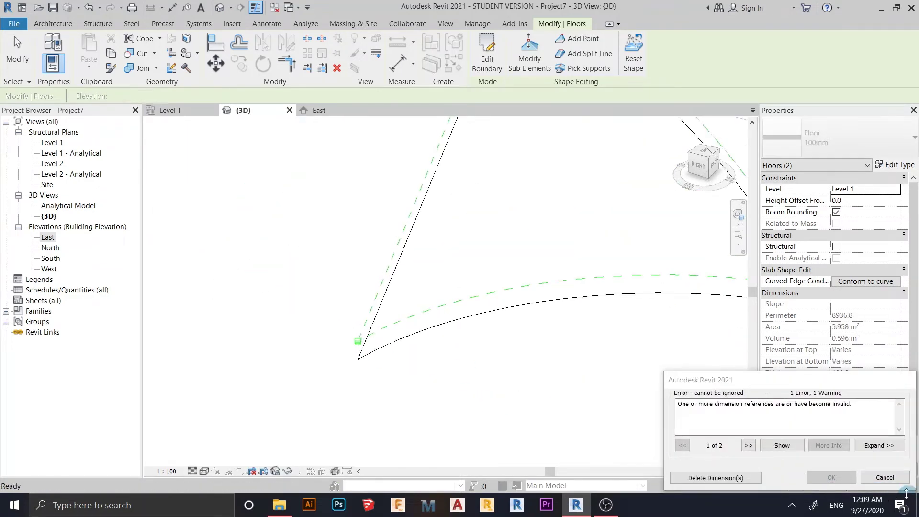
left_click(363, 318)
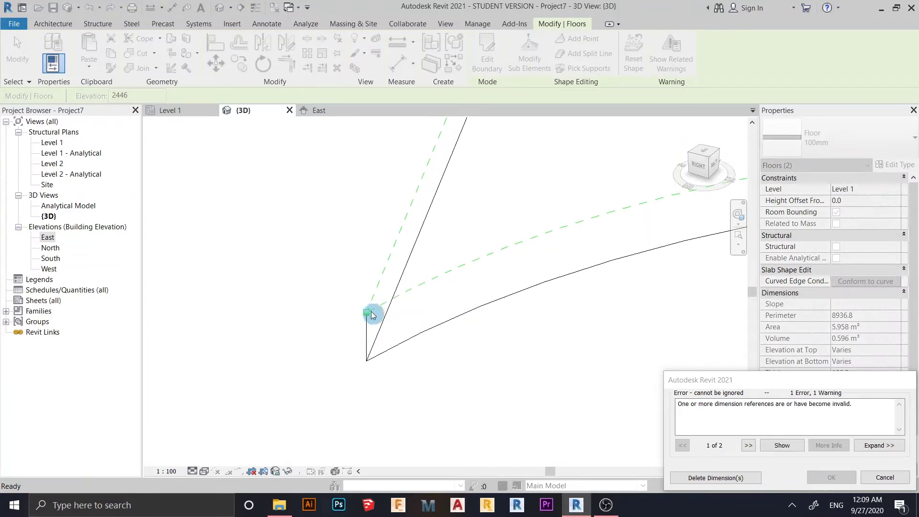
left_click(906, 477)
Step: Set the elevation of the floor's inner end corner point to 2446 and delete the dimension that loses its reference
left_click(402, 331)
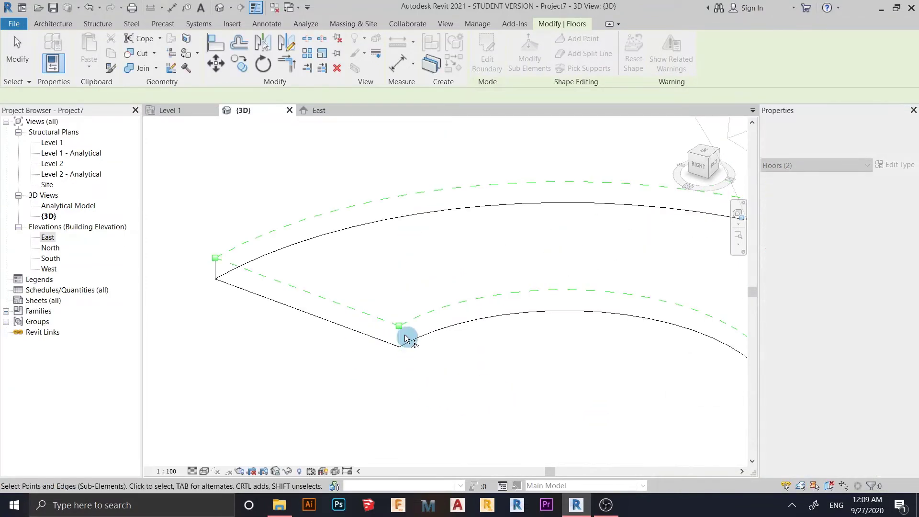
left_click(410, 324)
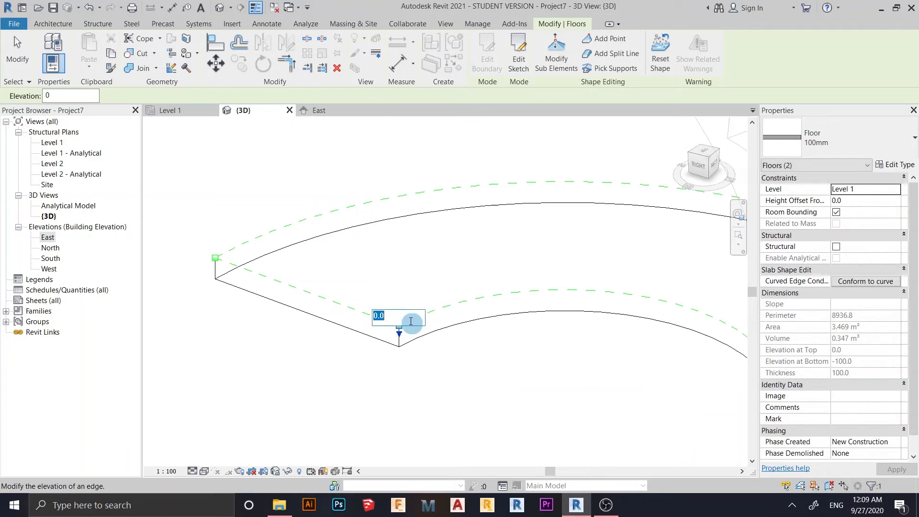
key("Return")
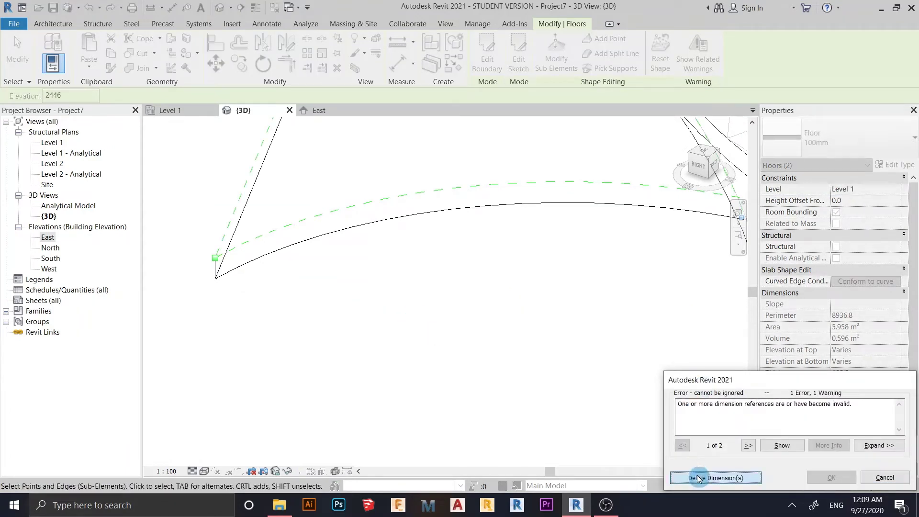
key("Return")
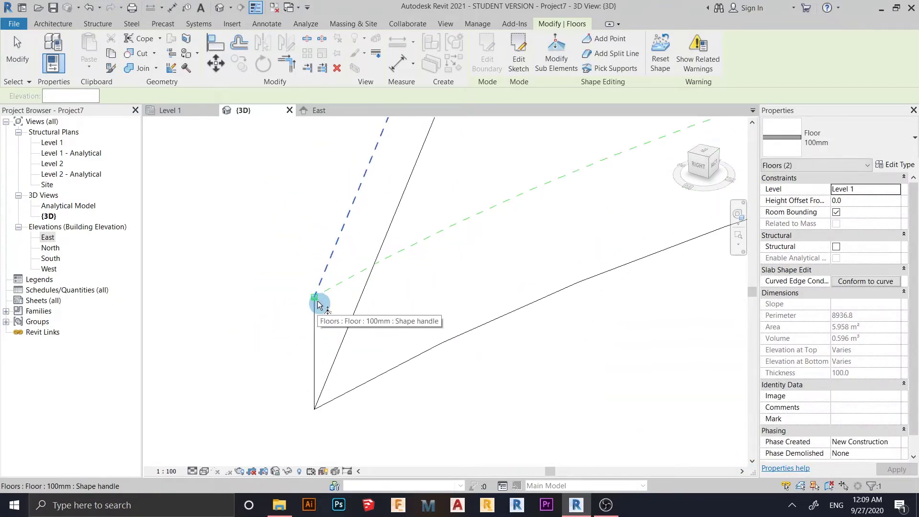
Step: Set the elevation of the floor's outer end corner point to 2446 and leave sub-element editing
left_click_drag(315, 308, 319, 314)
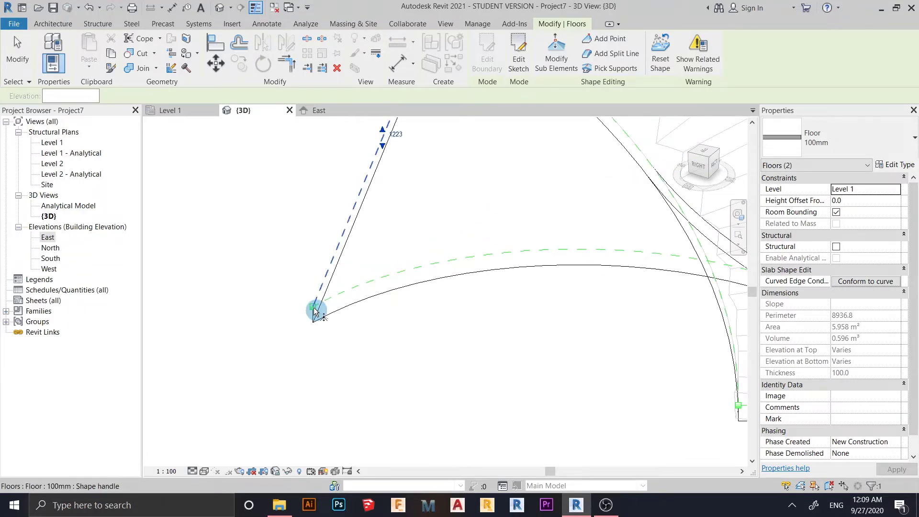
scroll(351, 332, "down", 3)
middle_click_drag(359, 345, 378, 414, "shift")
left_click(359, 371)
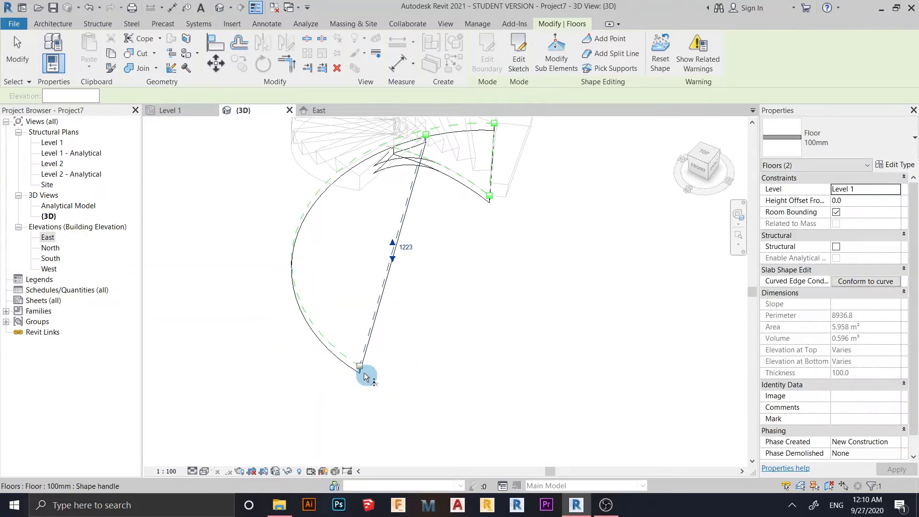
scroll(368, 366, "up", 3)
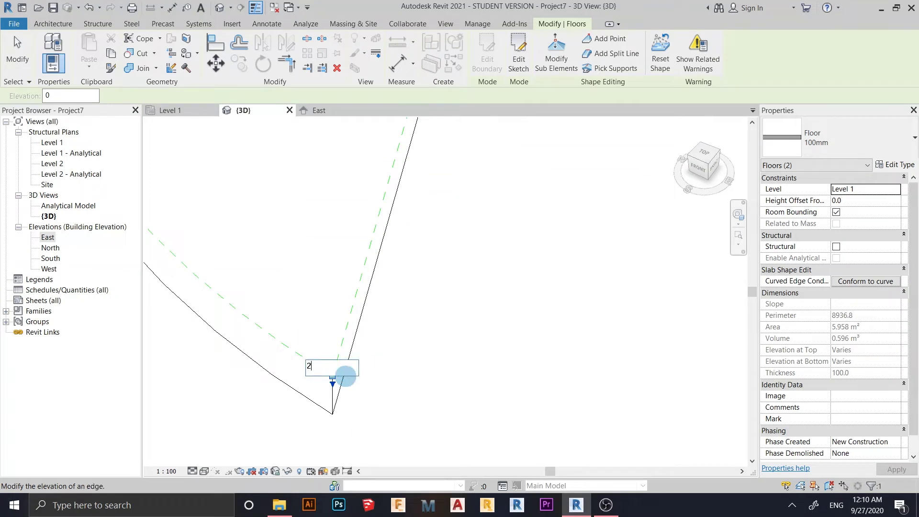
type("2446")
key("Return")
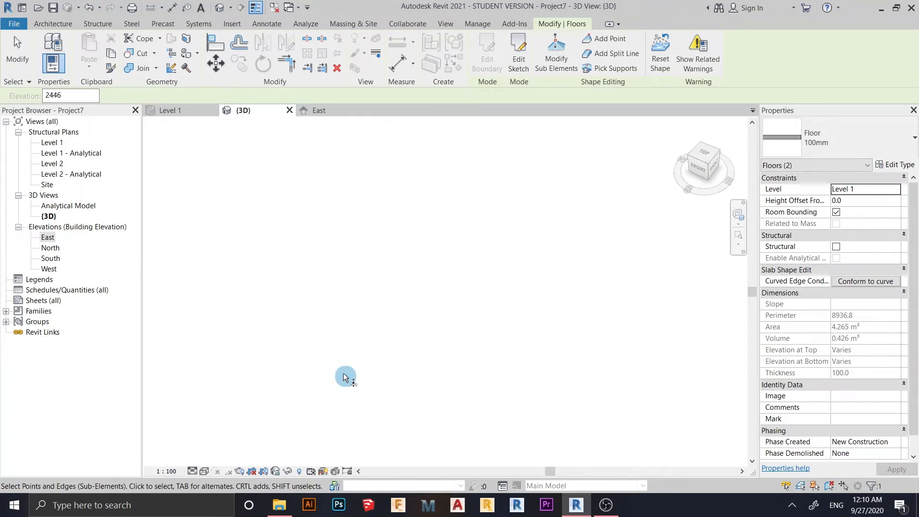
middle_click_drag(492, 329, 476, 371, "shift")
scroll(521, 273, "up", 5)
scroll(438, 326, "up", 3)
key("Escape")
key("Escape")
Step: Hide the Stairs category in the 3D view's visibility settings so only the floor slab is displayed
scroll(450, 378, "down", 3)
middle_click_drag(528, 382, 472, 357, "shift")
middle_click_drag(529, 221, 465, 409, "shift")
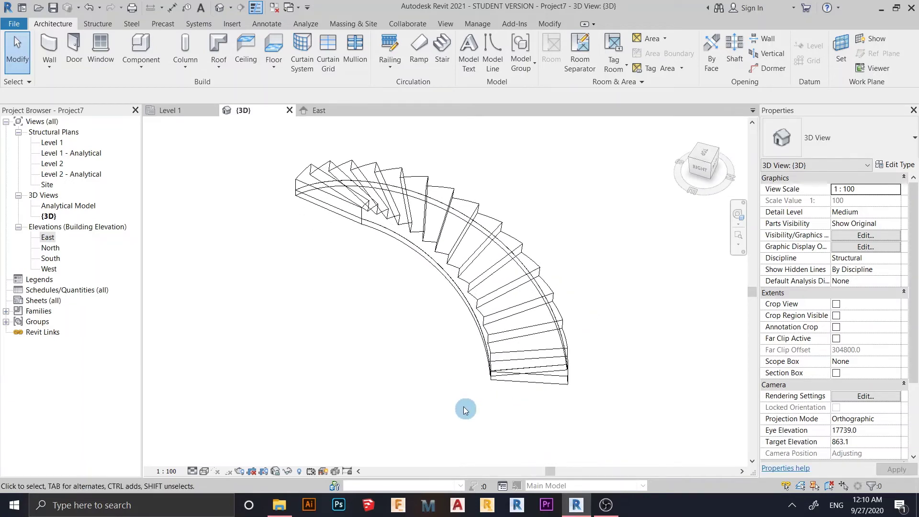
key("v")
key("v")
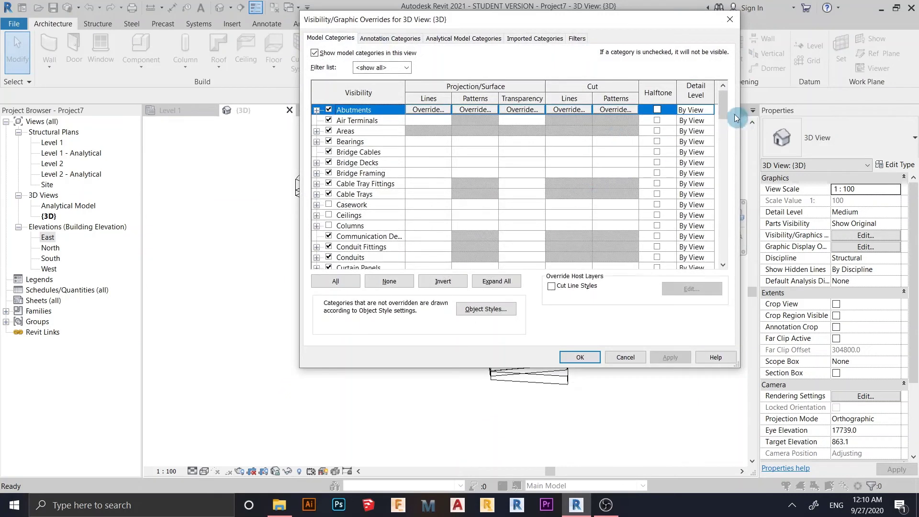
left_click_drag(719, 110, 742, 220)
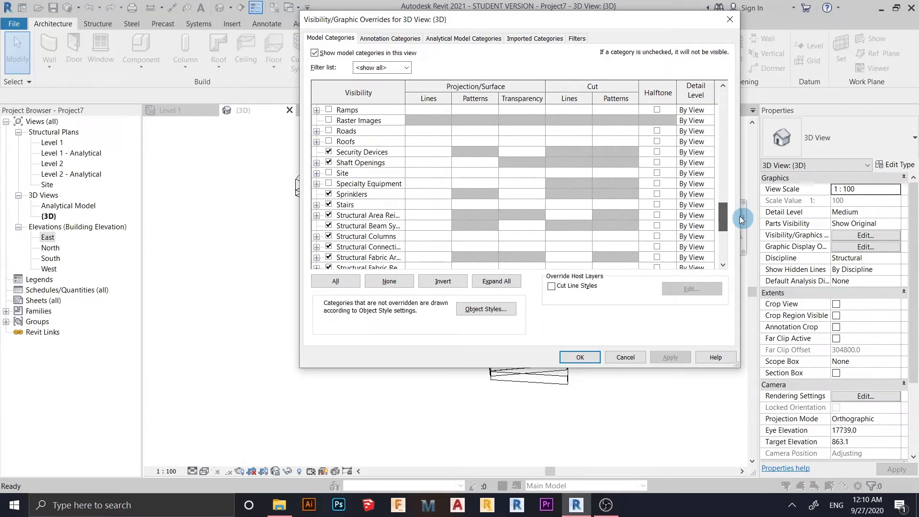
left_click(328, 205)
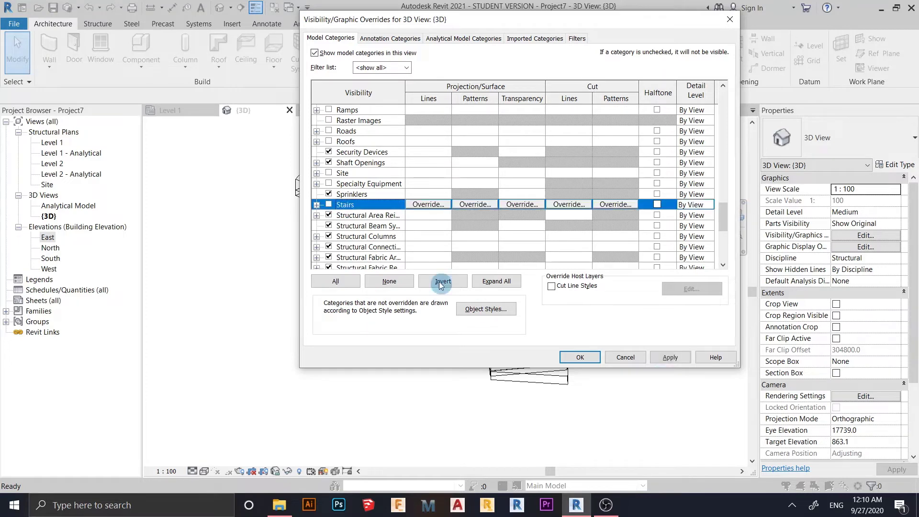
left_click(670, 357)
left_click(580, 357)
middle_click_drag(576, 400, 490, 361, "shift")
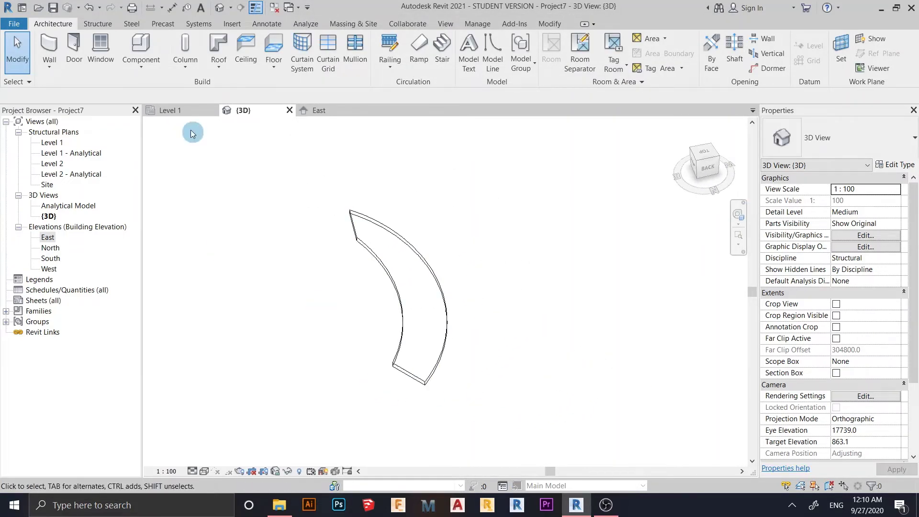
Step: Switch free form rebar placement to the Aligned distribution type, accepting the default rebar shape settings, and leave the command
left_click(97, 24)
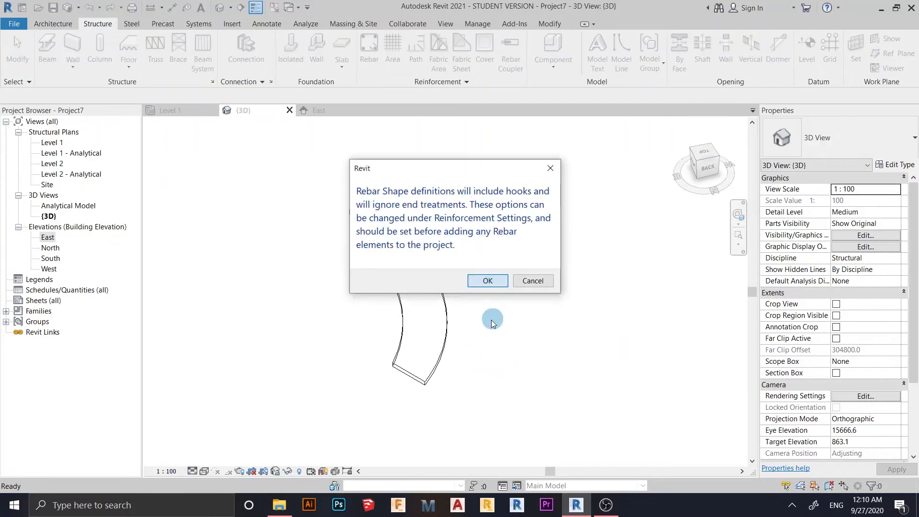
key("Return")
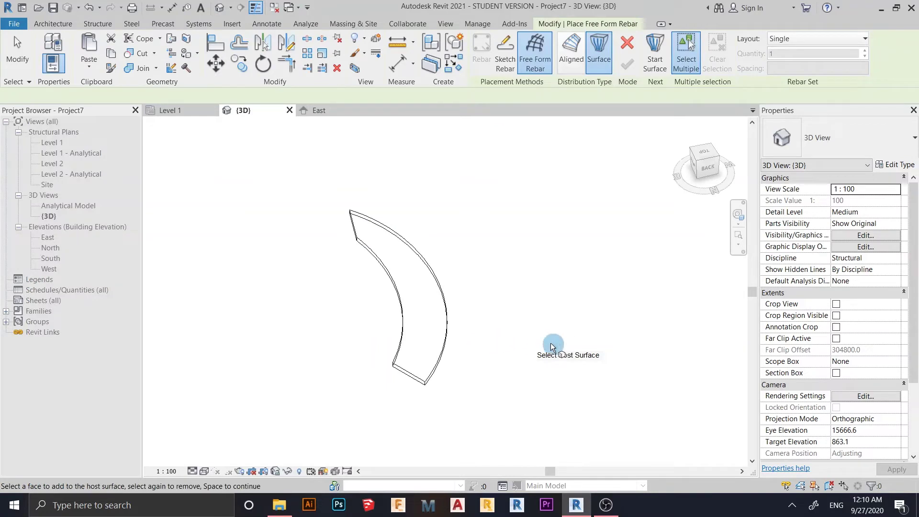
middle_click_drag(553, 347, 492, 322, "shift")
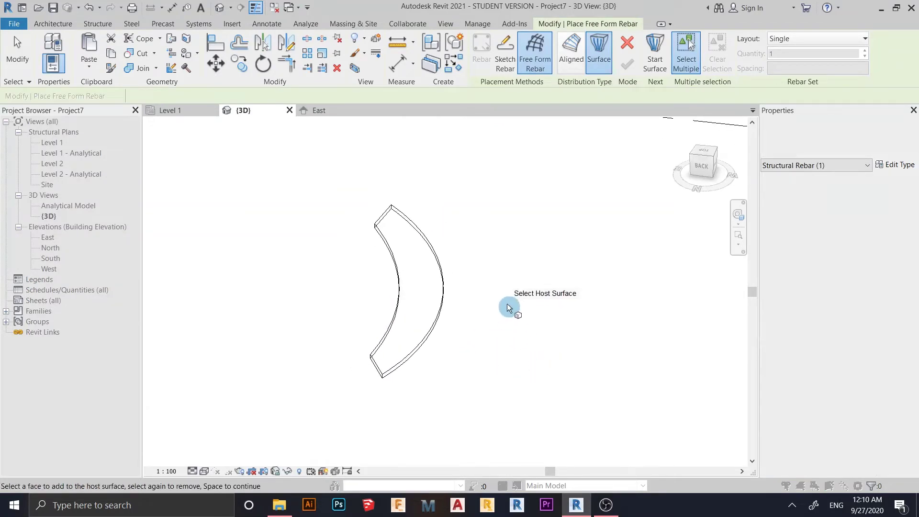
left_click(570, 58)
middle_click_drag(555, 224, 458, 308, "shift")
scroll(390, 366, "up", 4)
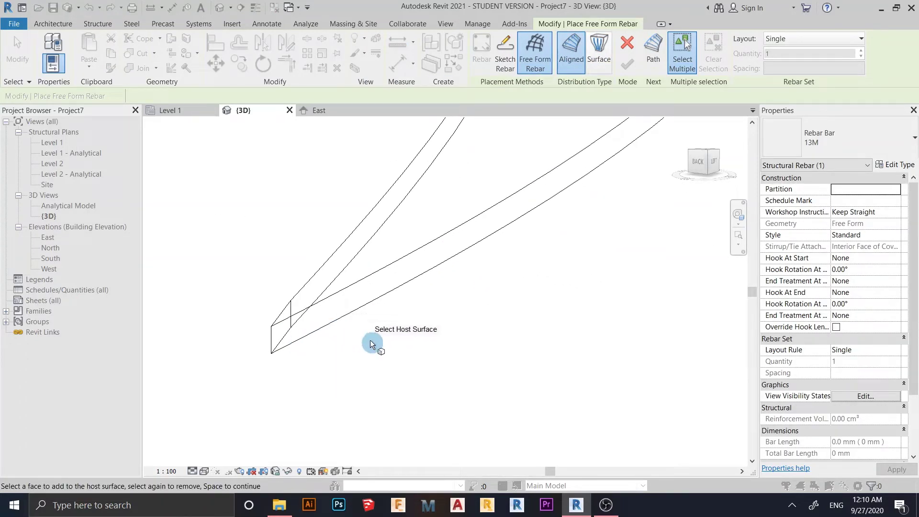
middle_click_drag(371, 340, 418, 372, "shift")
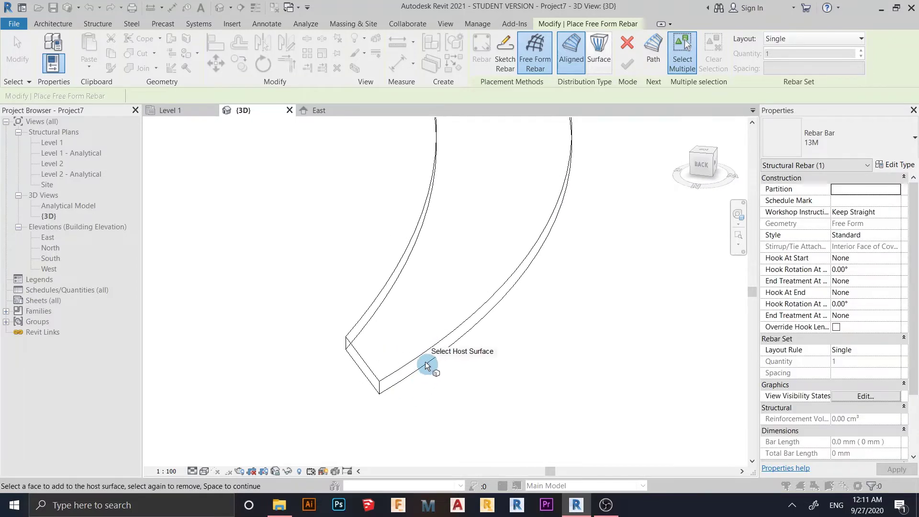
key("Escape")
key("Escape")
Step: Select the 100mm floor and enable its Structural property
left_click(459, 334)
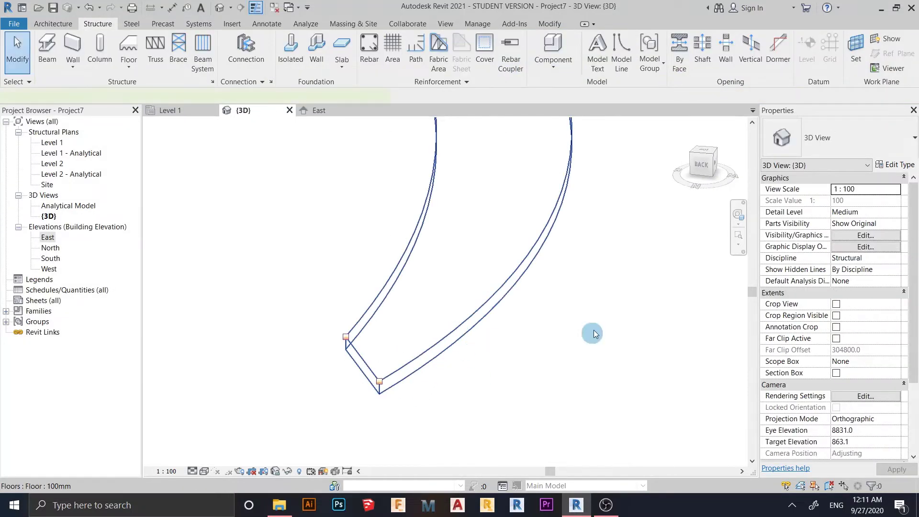
middle_click_drag(590, 334, 527, 356, "shift")
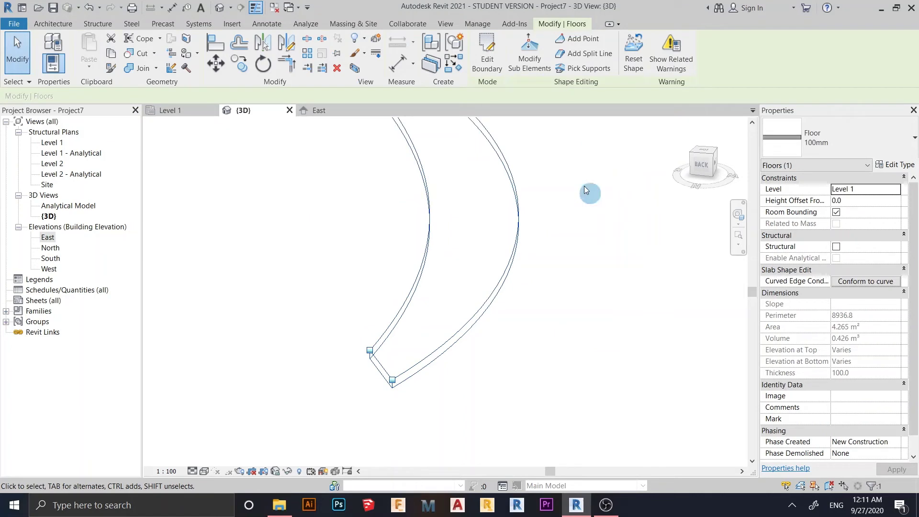
middle_click_drag(586, 190, 547, 286, "shift")
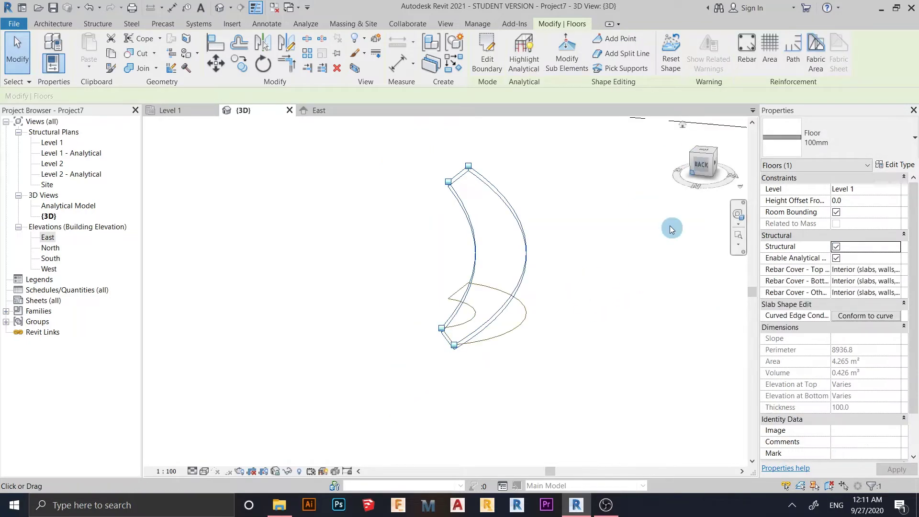
Step: Start aligned free form rebar on the floor and pick its sloping bottom face as the host surface
middle_click_drag(595, 273, 652, 135, "shift")
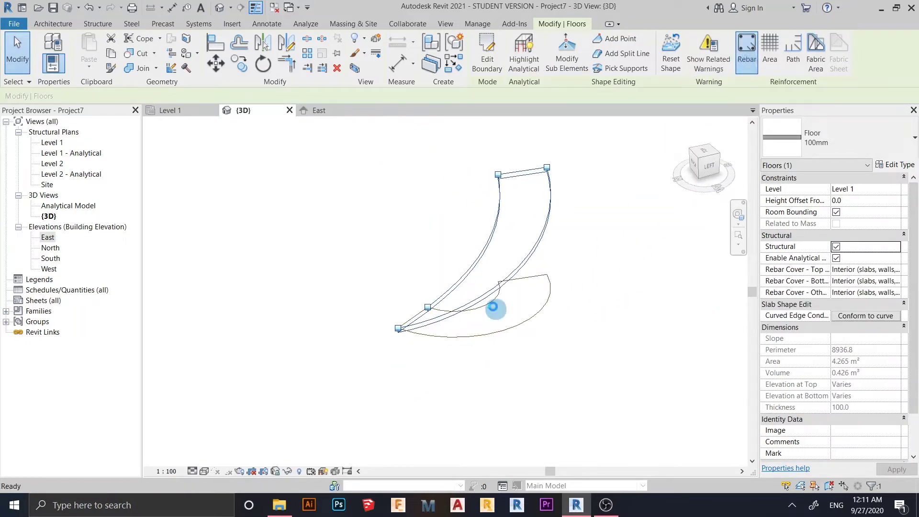
left_click(486, 282)
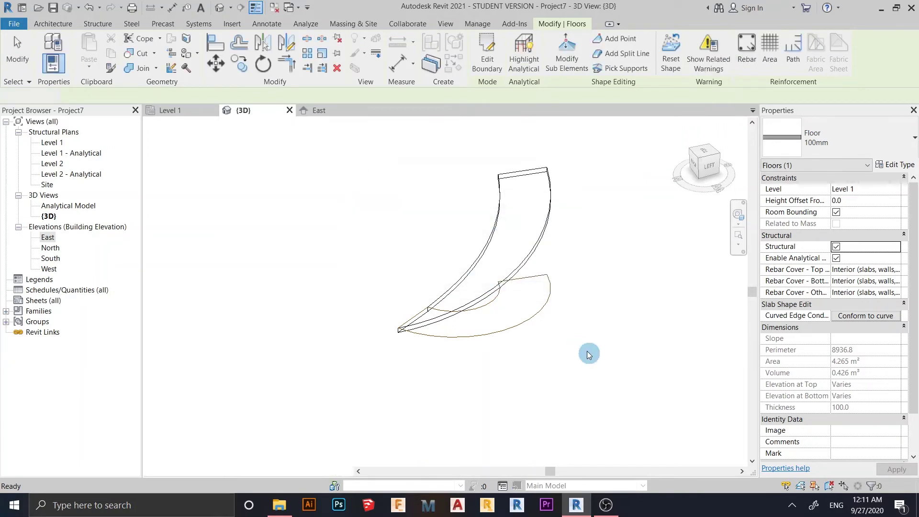
scroll(467, 339, "up", 3)
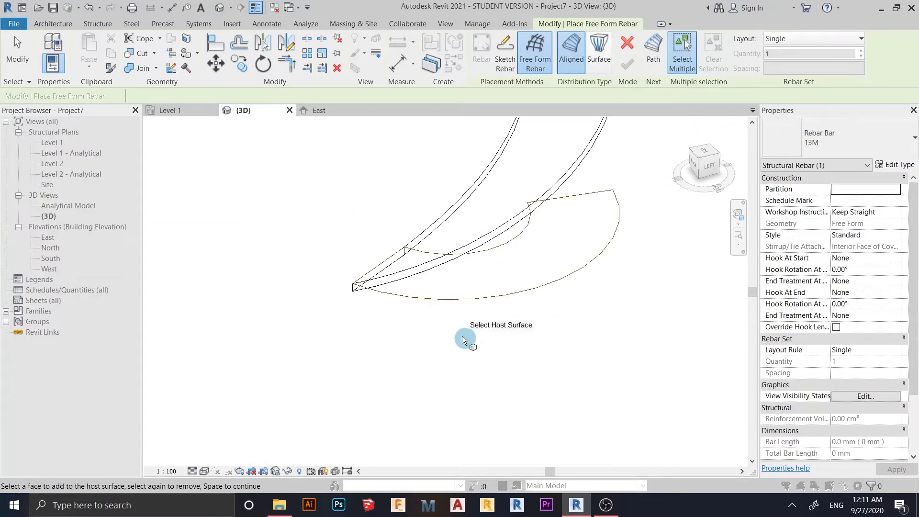
middle_click_drag(434, 399, 269, 360, "shift")
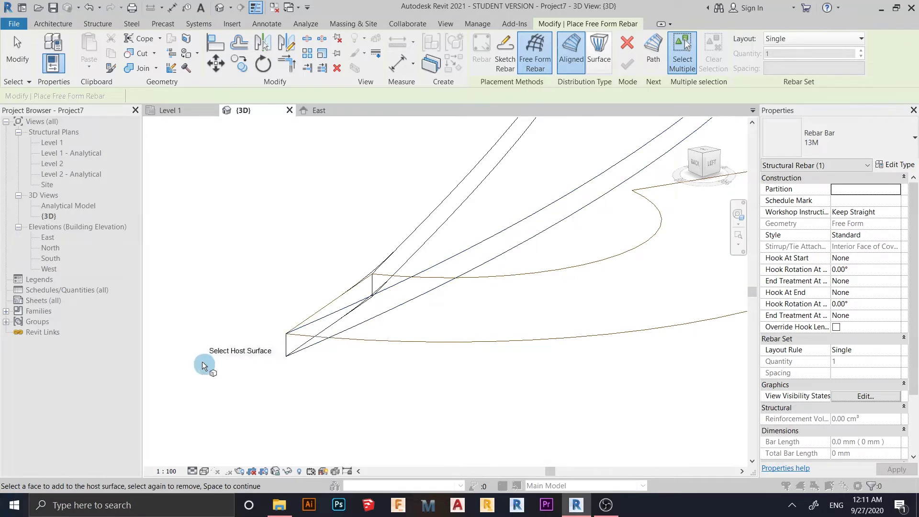
middle_click_drag(409, 358, 272, 382, "shift")
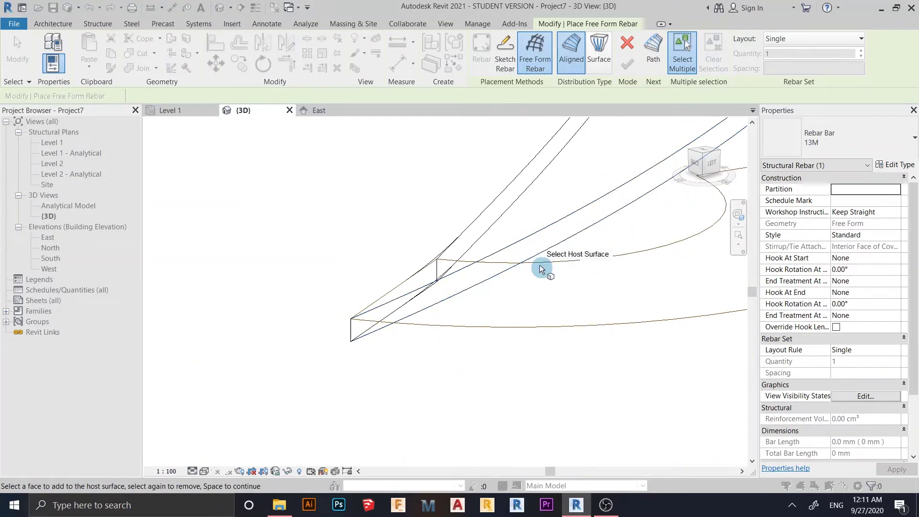
middle_click_drag(508, 332, 522, 356, "shift")
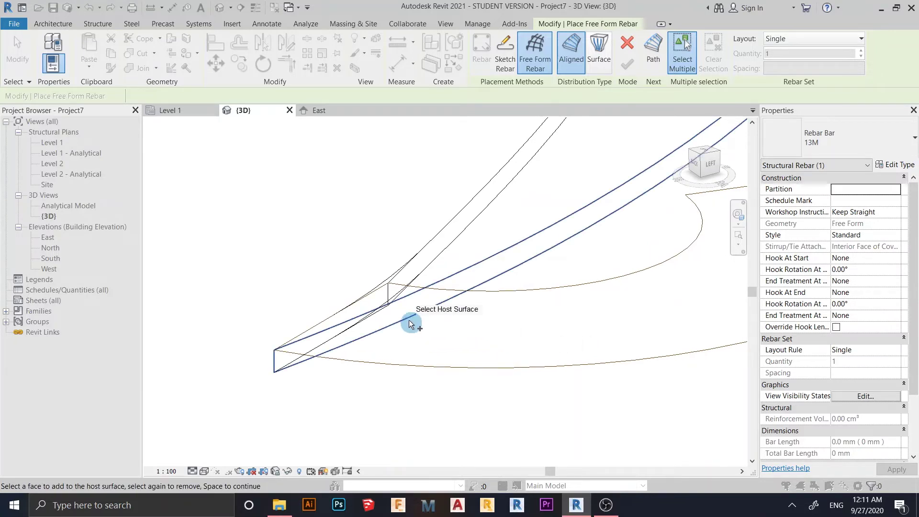
left_click(409, 320)
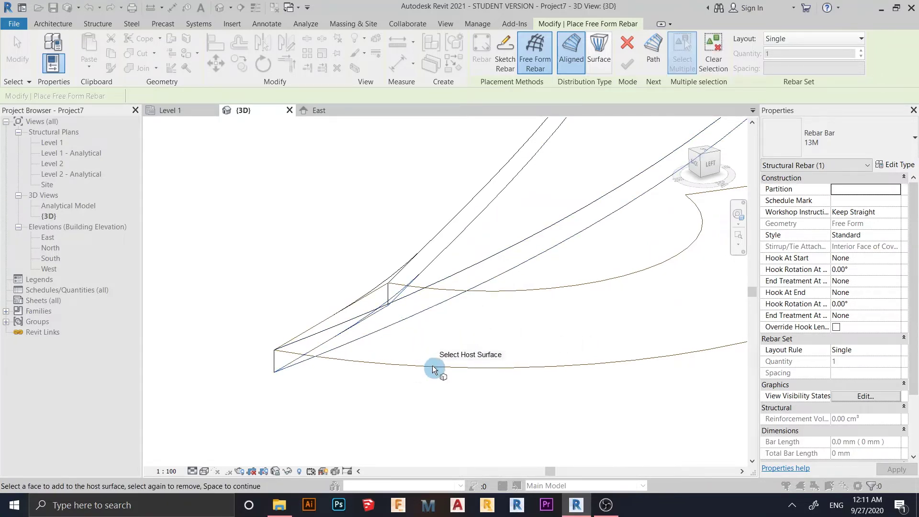
Step: Set the rebar layout to Fixed Number with a quantity of 10
middle_click_drag(433, 369, 526, 403, "shift")
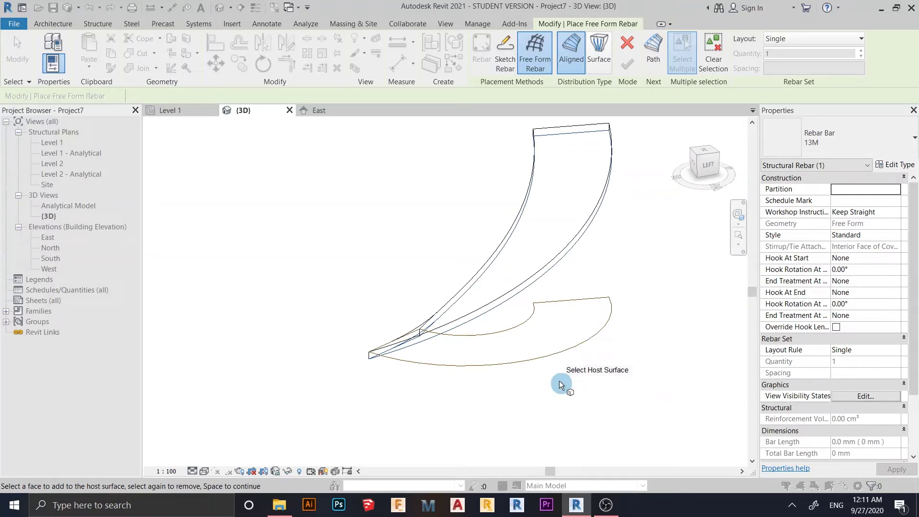
middle_click_drag(559, 382, 375, 353, "shift")
scroll(403, 314, "up", 5)
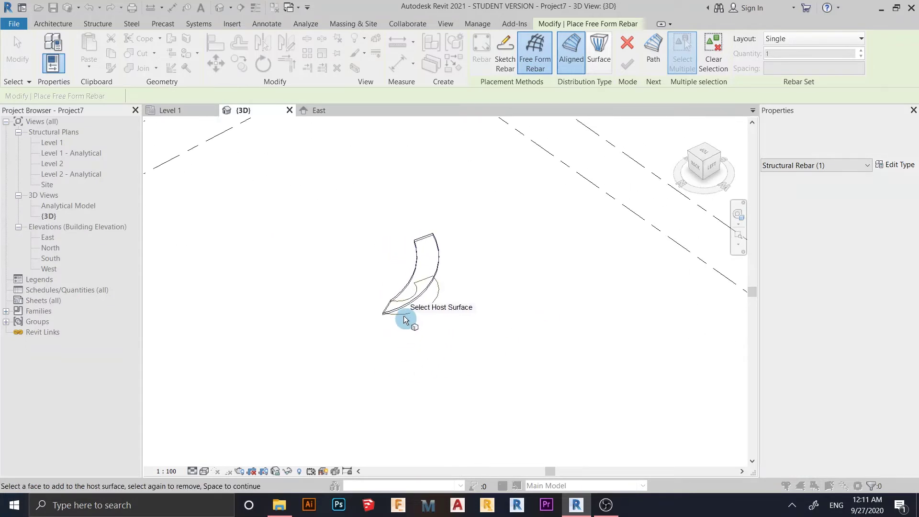
middle_click_drag(445, 359, 654, 237)
scroll(512, 260, "down", 2)
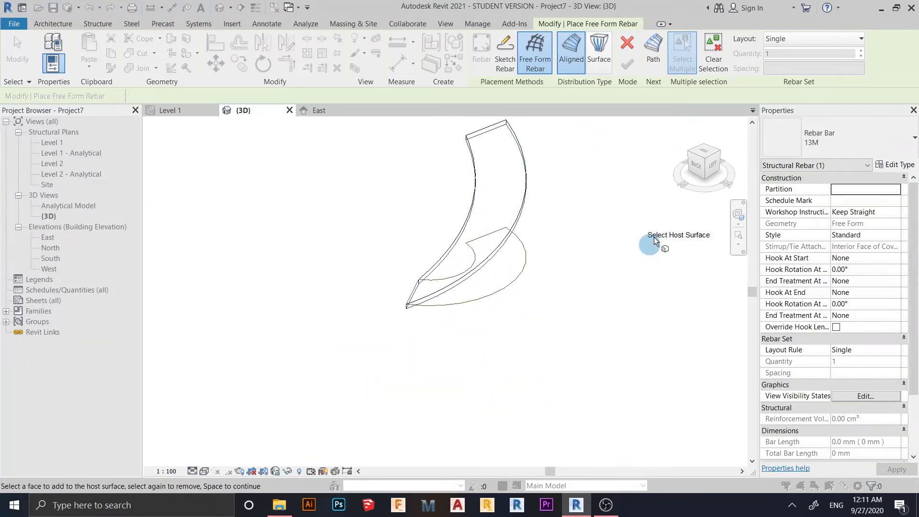
left_click(817, 42)
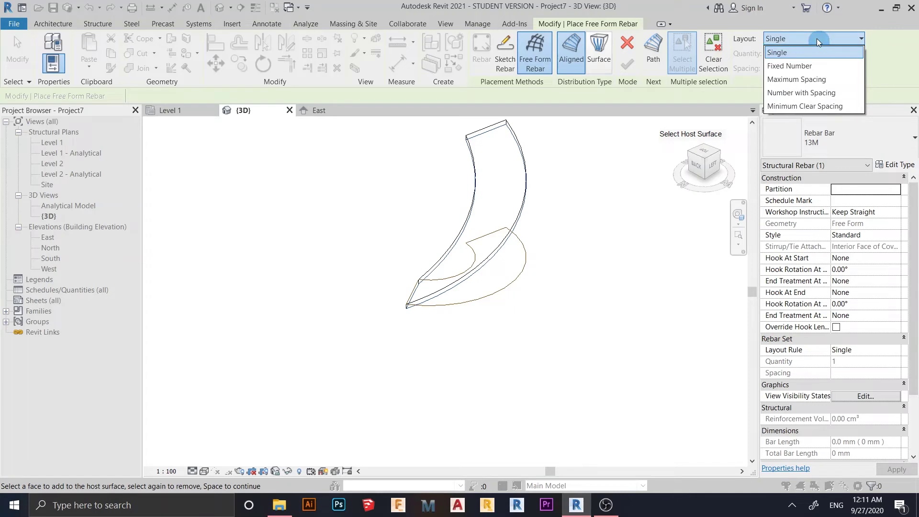
left_click(808, 65)
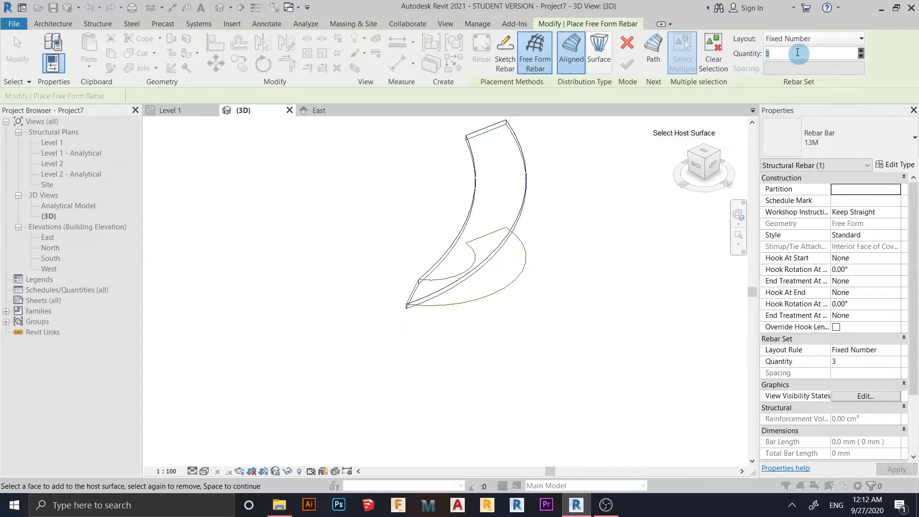
Step: Pick the outer curved bottom edge of the floor as the path for the rebar distribution
left_click(653, 52)
scroll(464, 351, "up", 4)
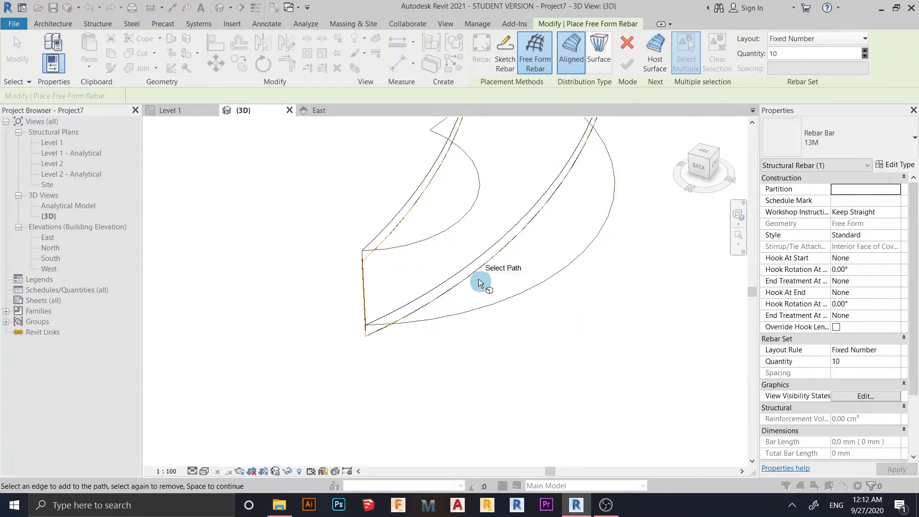
left_click(436, 300)
scroll(563, 324, "down", 3)
middle_click_drag(563, 324, 544, 199, "shift")
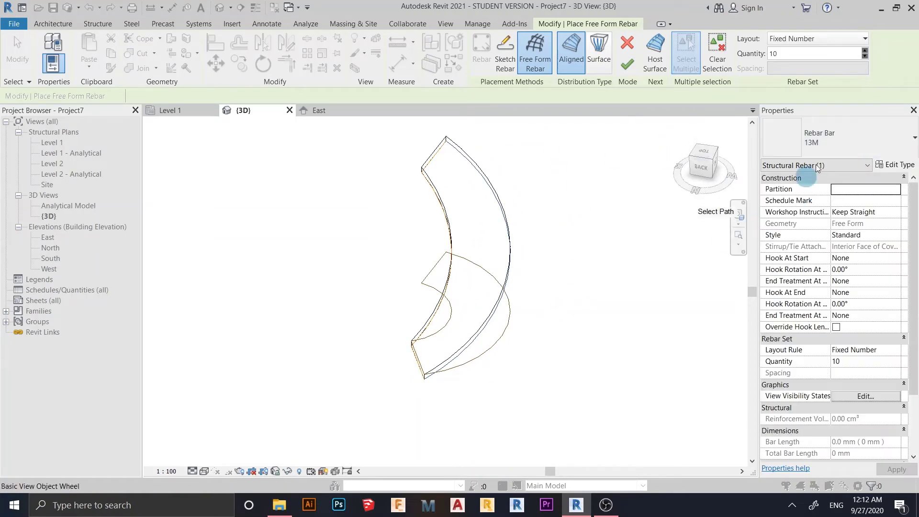
Step: Change the rebar bar type to 10M and finish placing the radial bar set across the floor
left_click(897, 146)
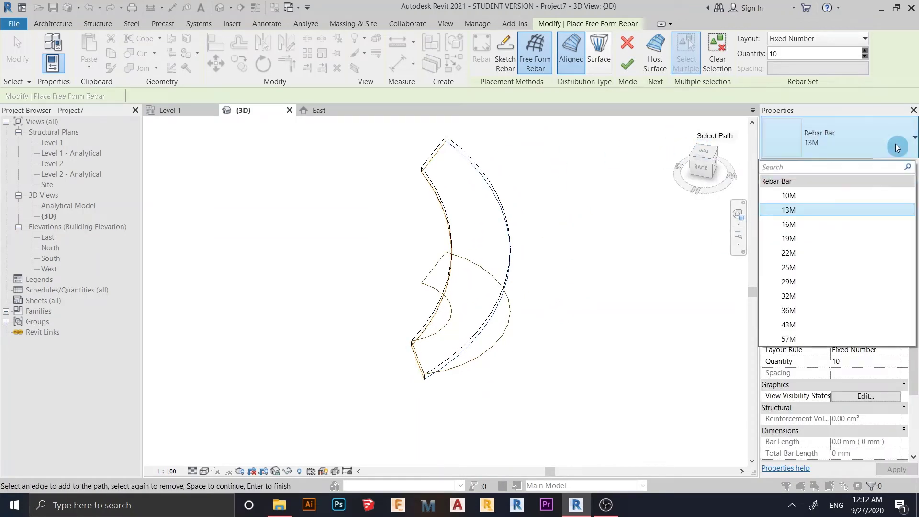
left_click(789, 196)
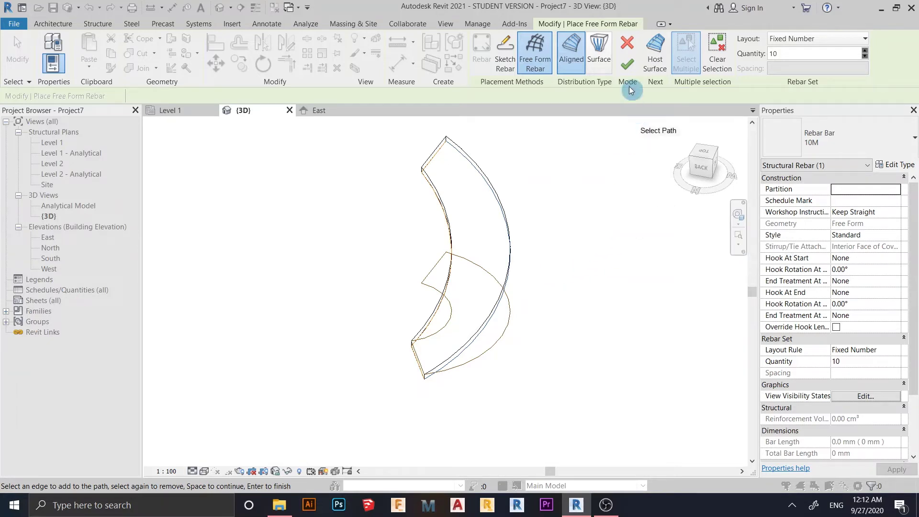
middle_click_drag(594, 257, 483, 365, "shift")
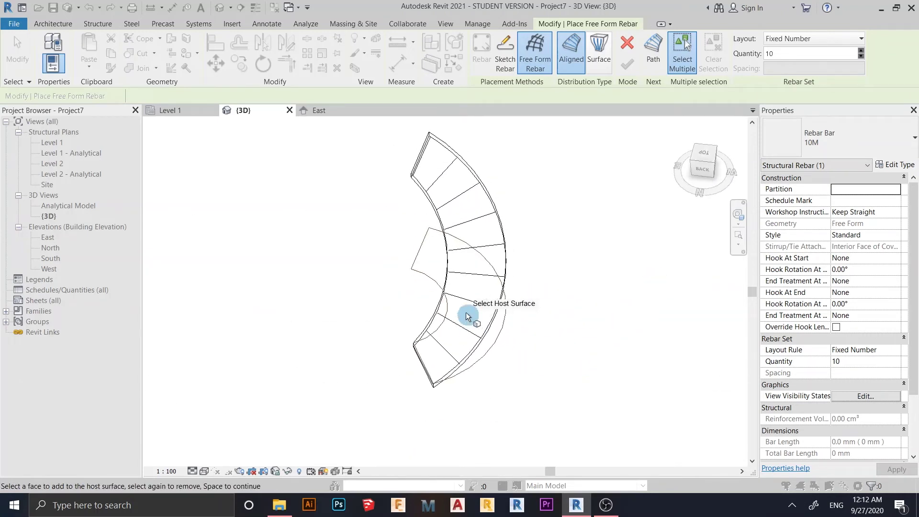
scroll(494, 239, "up", 3)
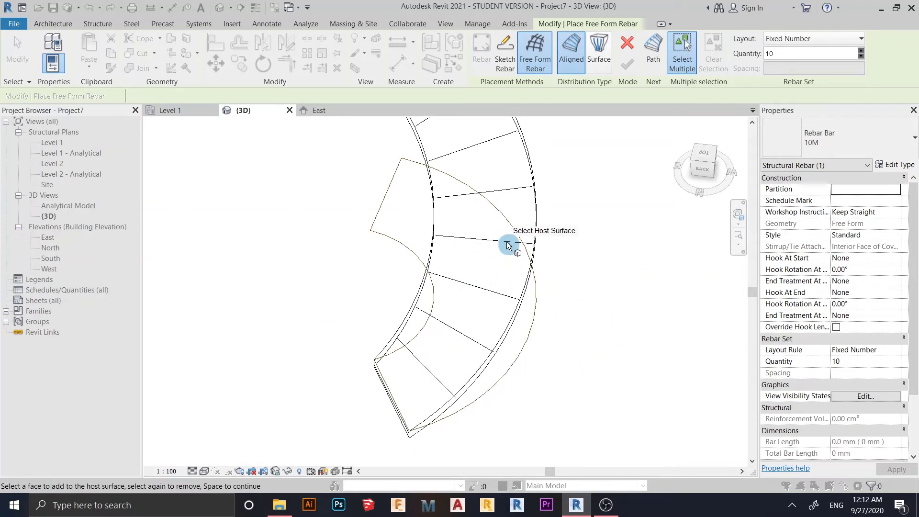
Step: Exit rebar placement and set the radial bar set's quantity to 50
key("Escape")
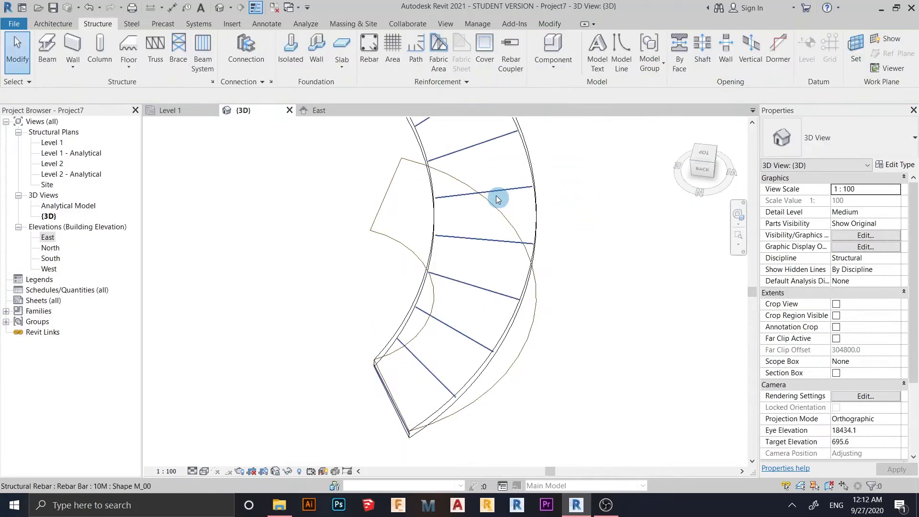
left_click(698, 141)
left_click(606, 53)
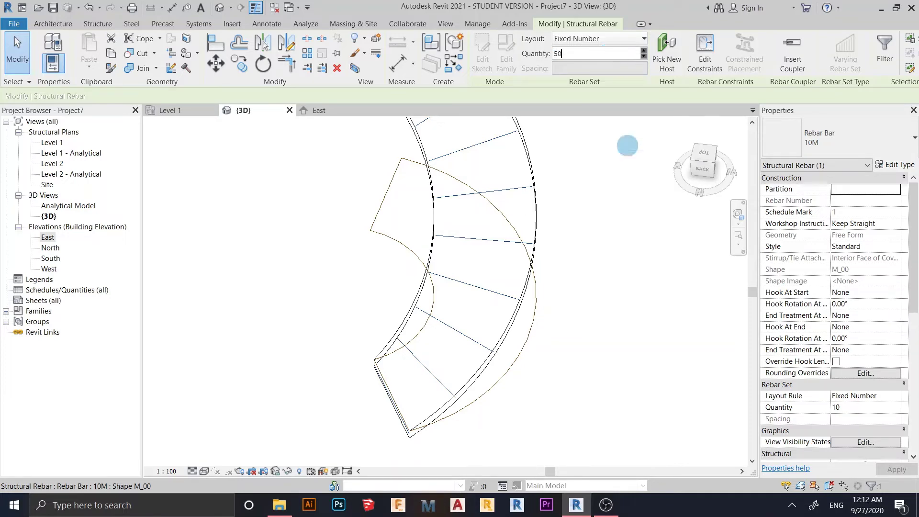
key("Return")
Step: Override the radial rebar set's graphics in this view with a Solid fill background surface pattern
middle_click_drag(609, 222, 512, 355, "shift")
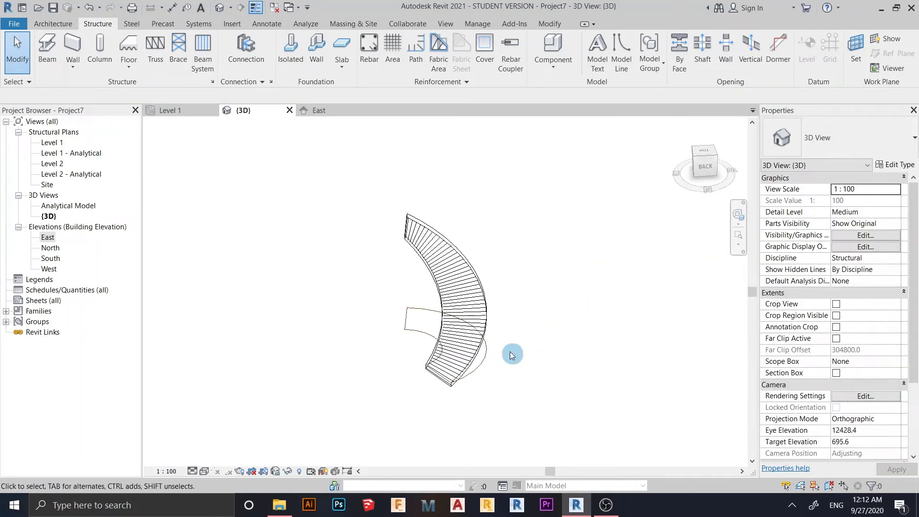
scroll(426, 397, "up", 4)
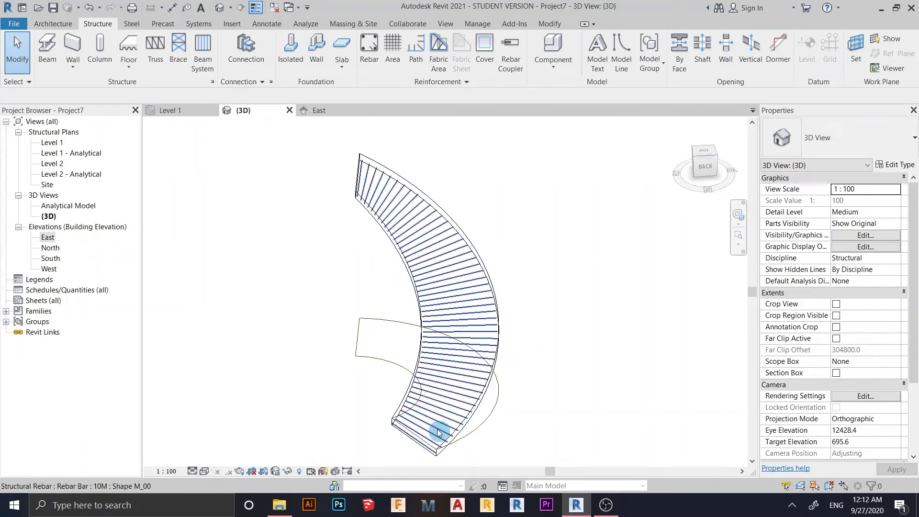
middle_click_drag(410, 441, 455, 344, "shift")
scroll(455, 287, "up", 2)
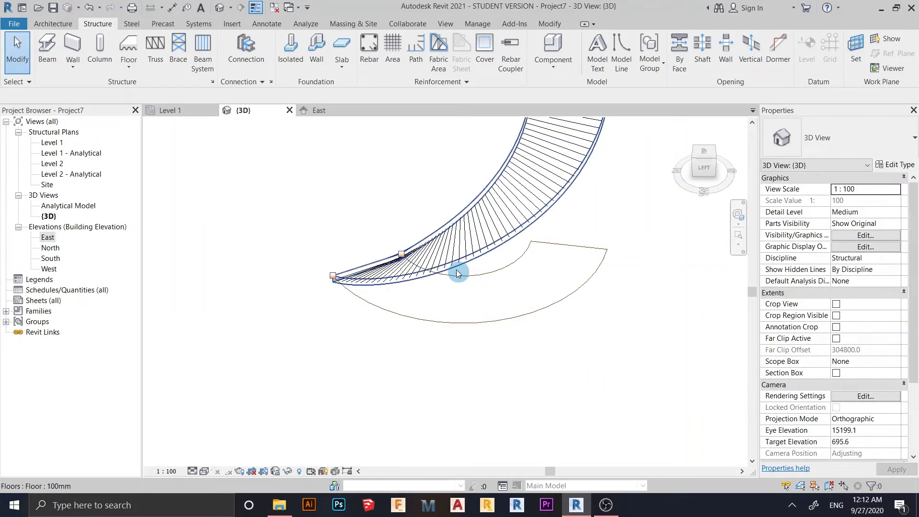
middle_click_drag(460, 269, 472, 250, "shift")
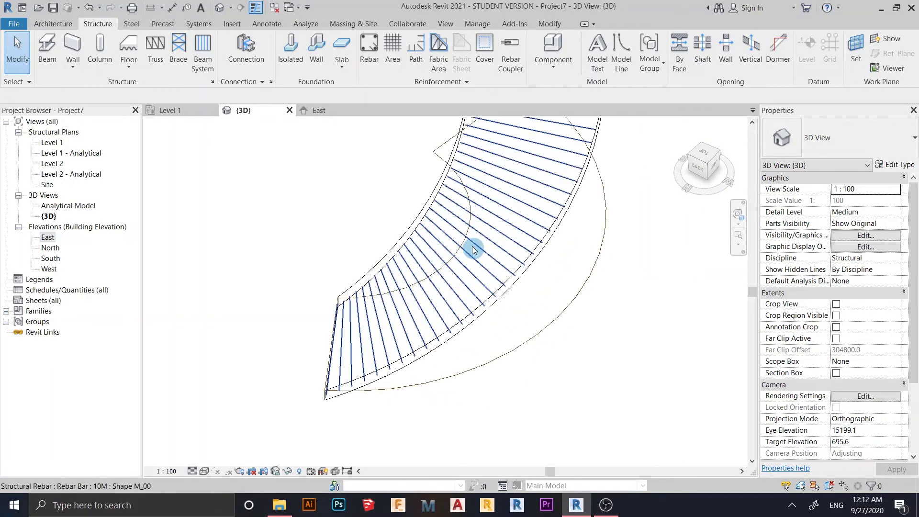
left_click(510, 260)
scroll(379, 304, "down", 3)
right_click(478, 217)
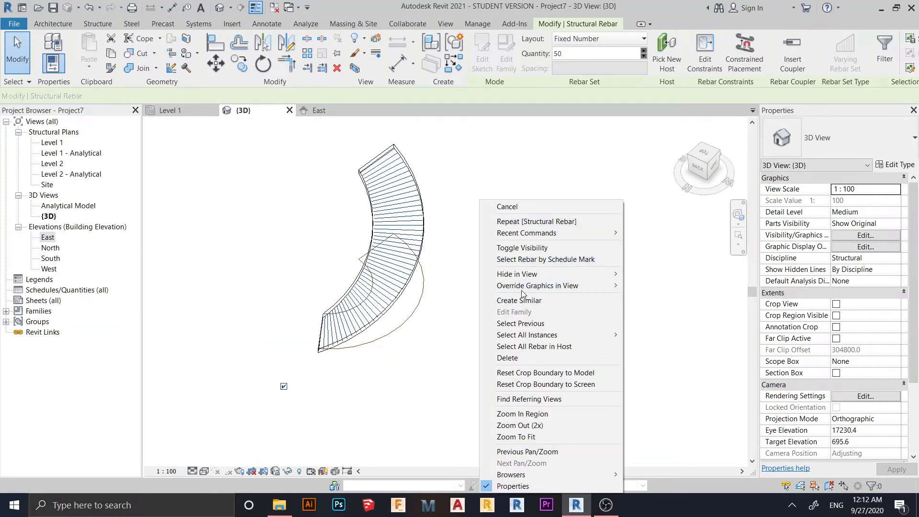
mouse_move(525, 289)
left_click(659, 286)
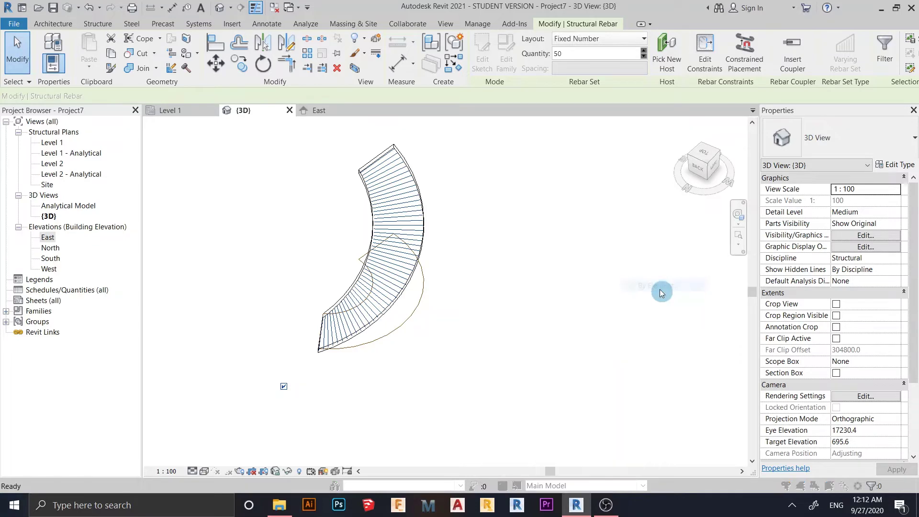
left_click_drag(403, 76, 438, 80)
left_click(480, 207)
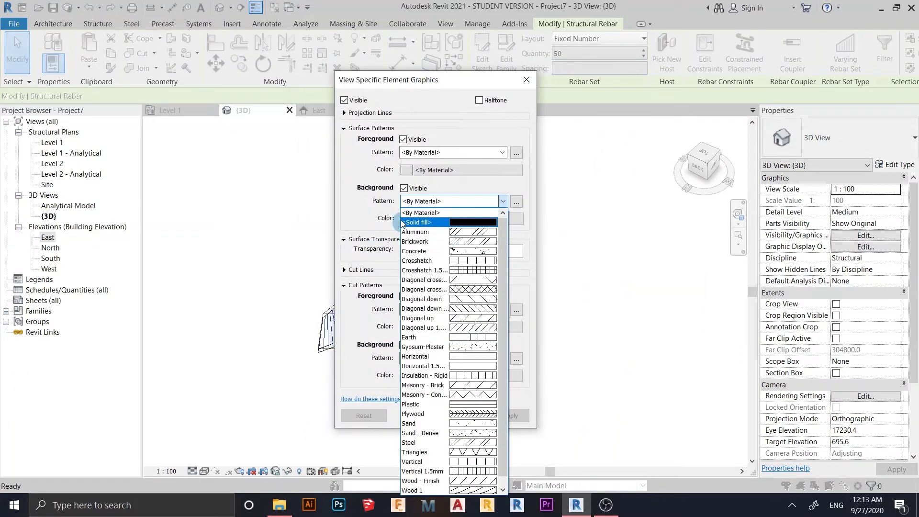
left_click(479, 223)
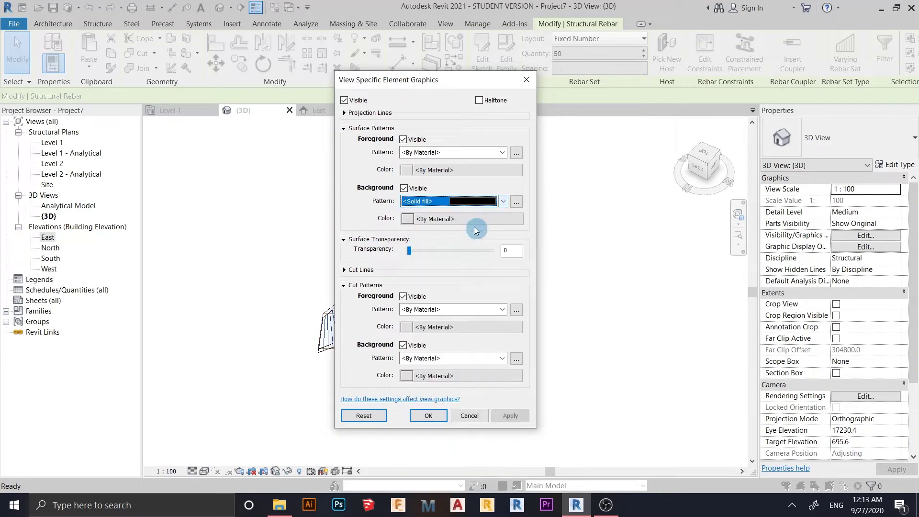
Step: Set the override's background surface pattern color to green and apply it to the rebar set
left_click(483, 220)
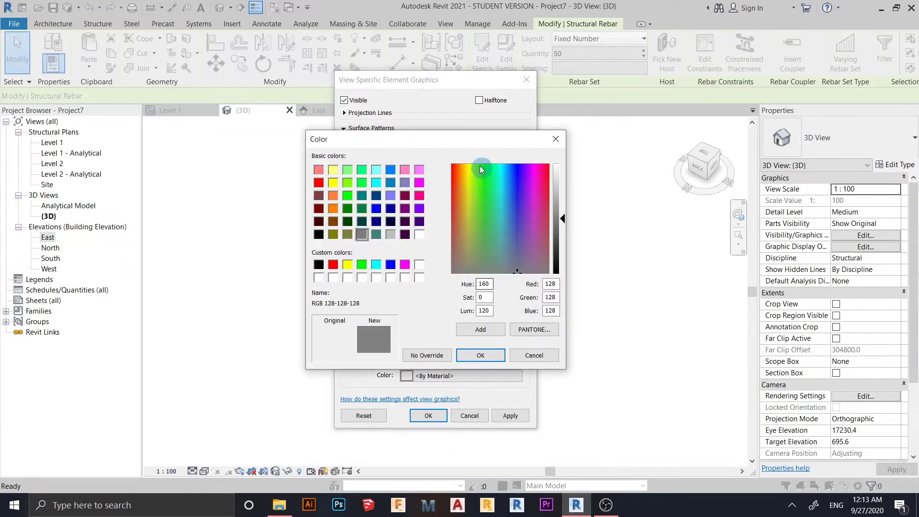
left_click(334, 265)
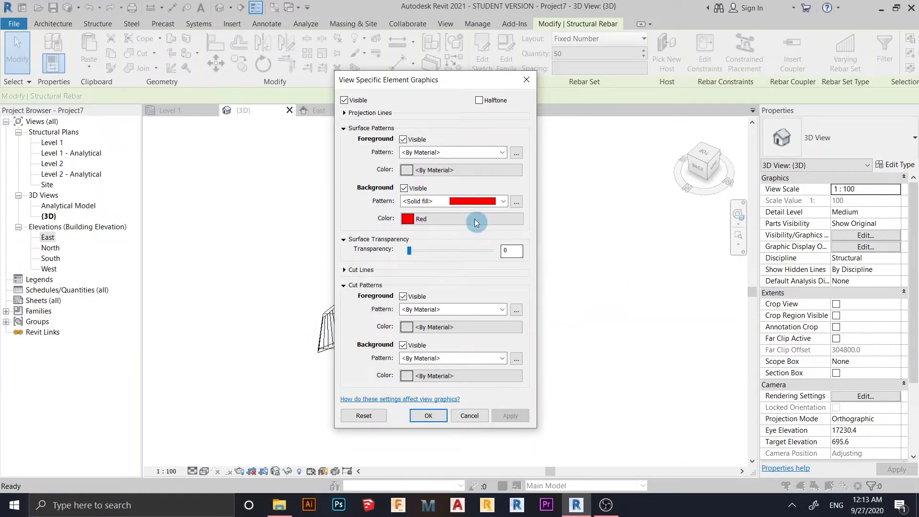
left_click(472, 217)
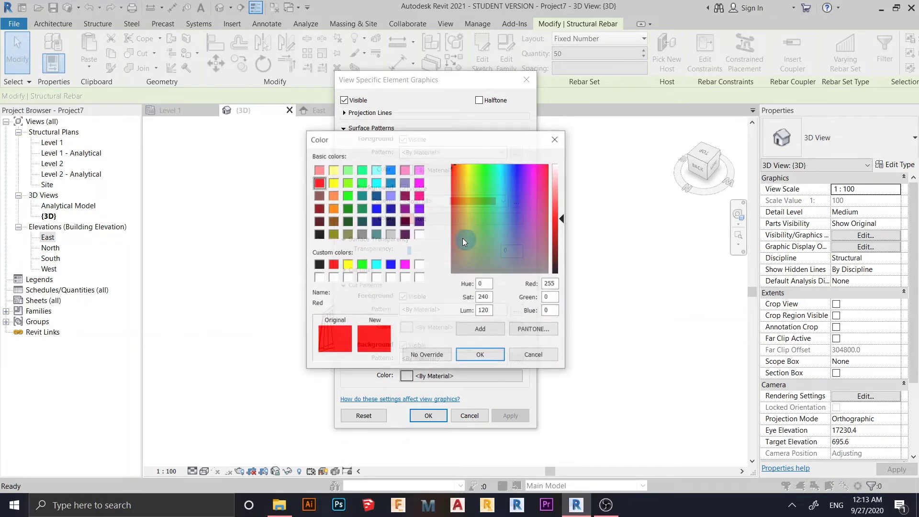
left_click(348, 195)
left_click(481, 356)
left_click(502, 414)
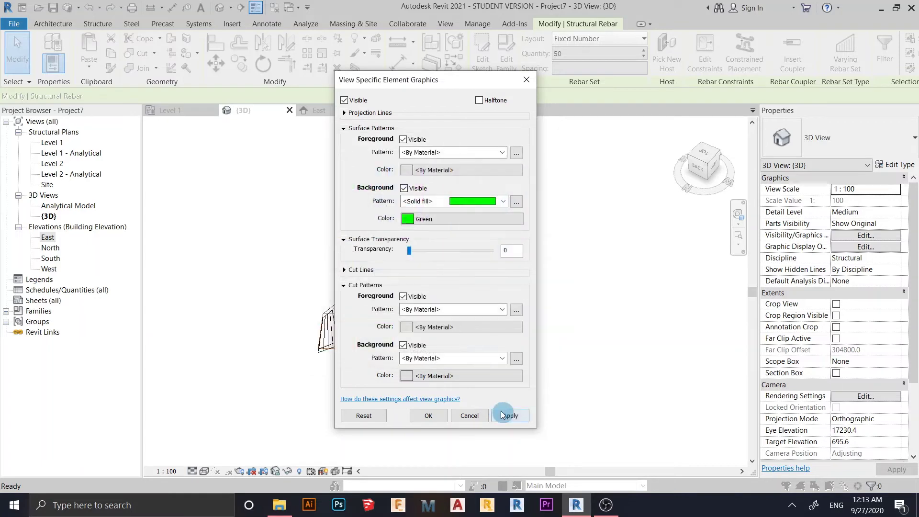
left_click(441, 418)
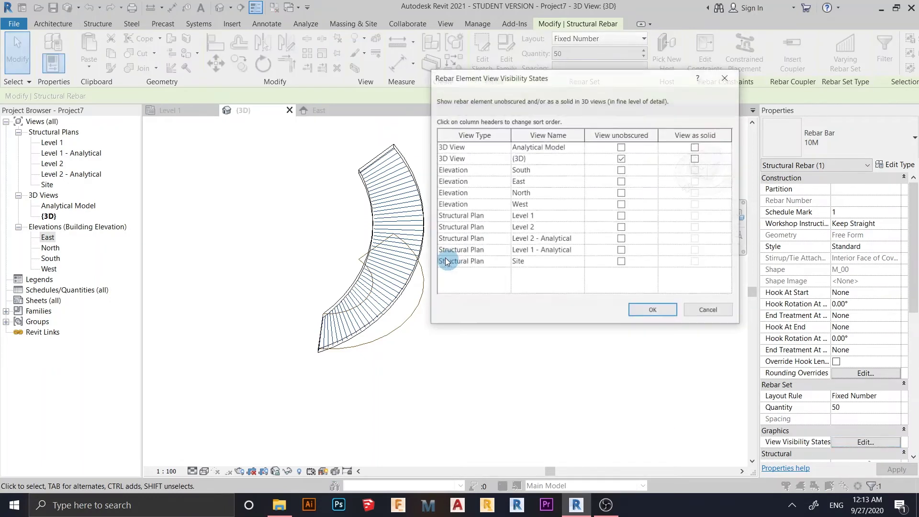
Step: Show the rebar set as solid in the {3D} view and set that view's detail level to Fine
left_click(694, 159)
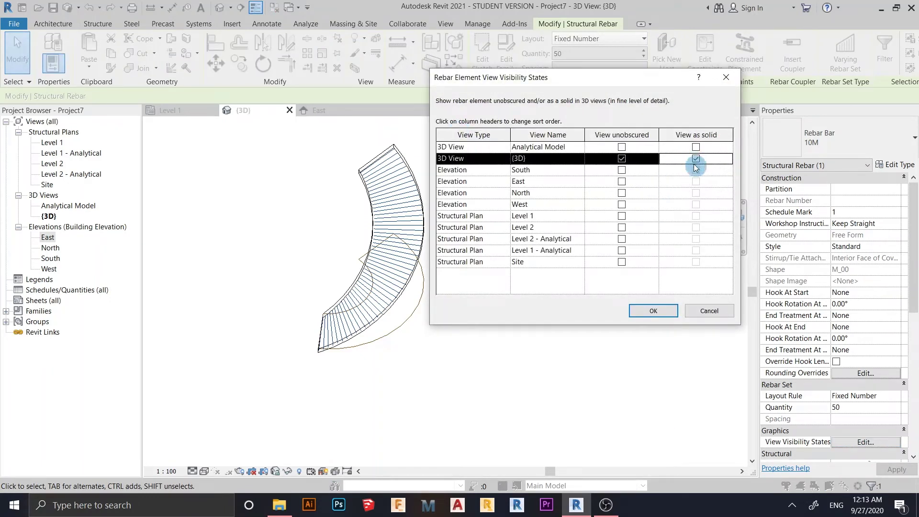
left_click(652, 310)
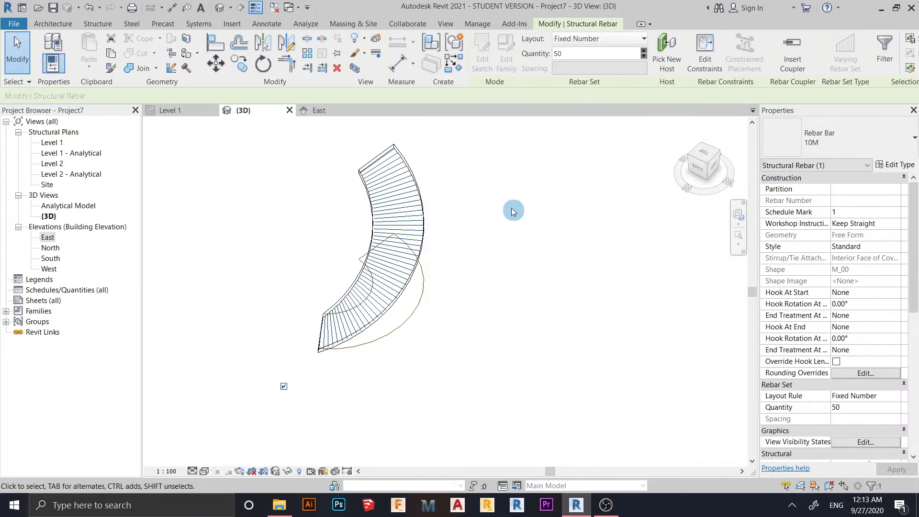
left_click(526, 231)
scroll(353, 311, "up", 4)
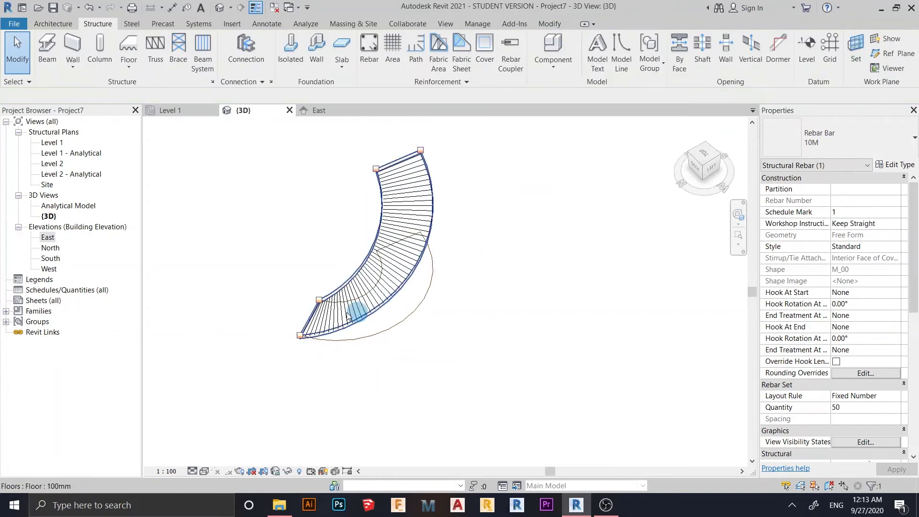
left_click(194, 475)
left_click(206, 457)
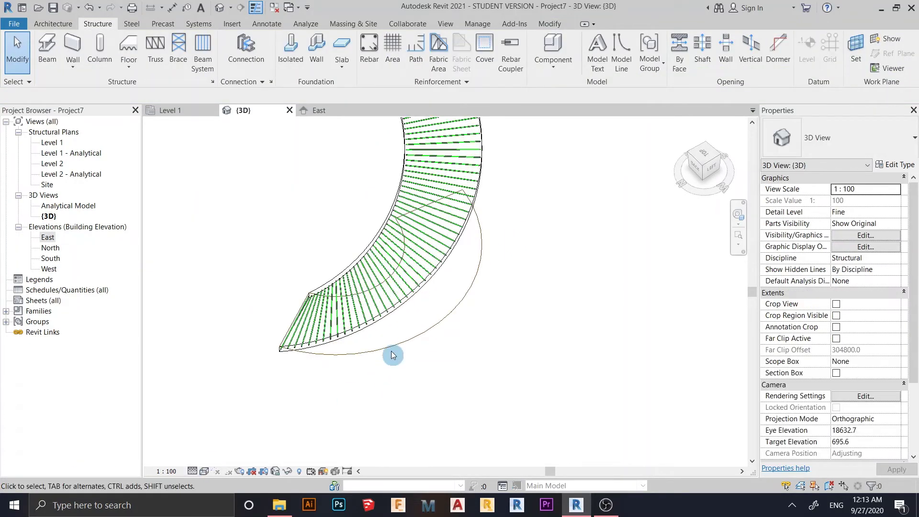
Step: Start free form rebar on the floor slab and switch the distribution type to Surface
scroll(394, 335, "up", 2)
scroll(397, 330, "up", 2)
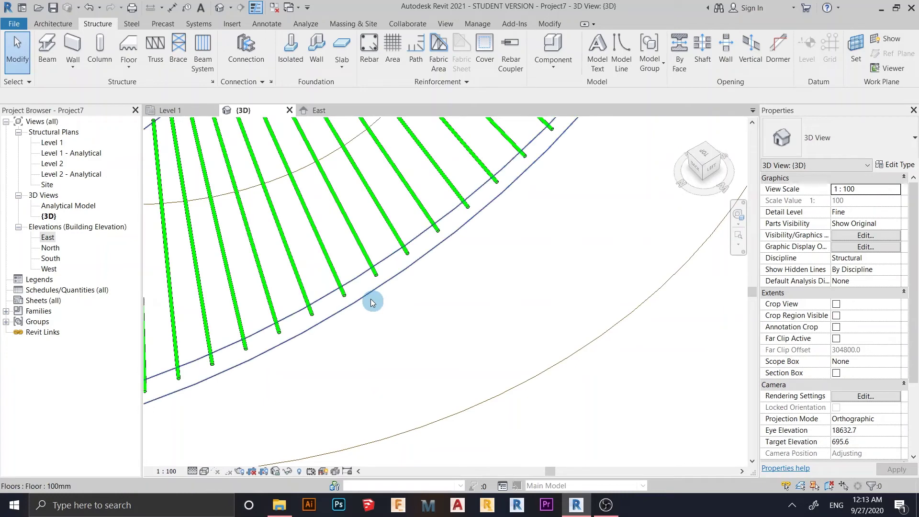
left_click(481, 300)
scroll(502, 297, "down", 6)
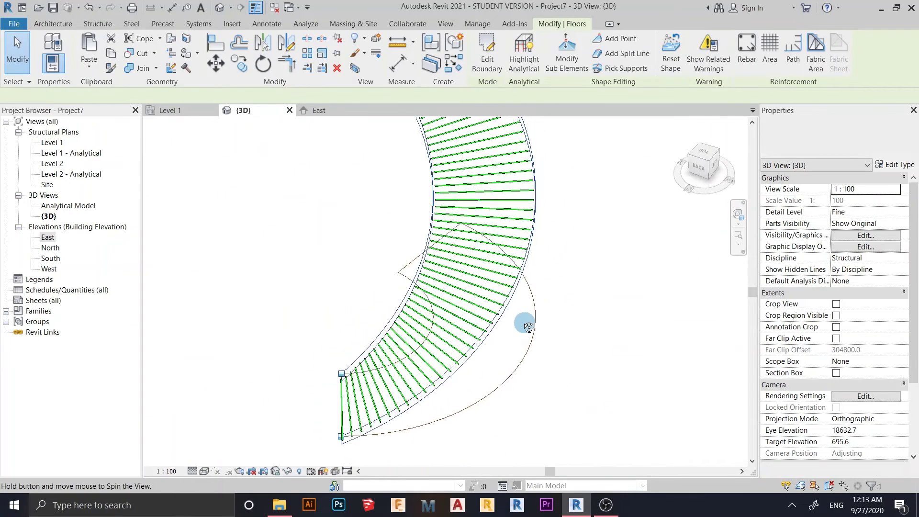
left_click(747, 52)
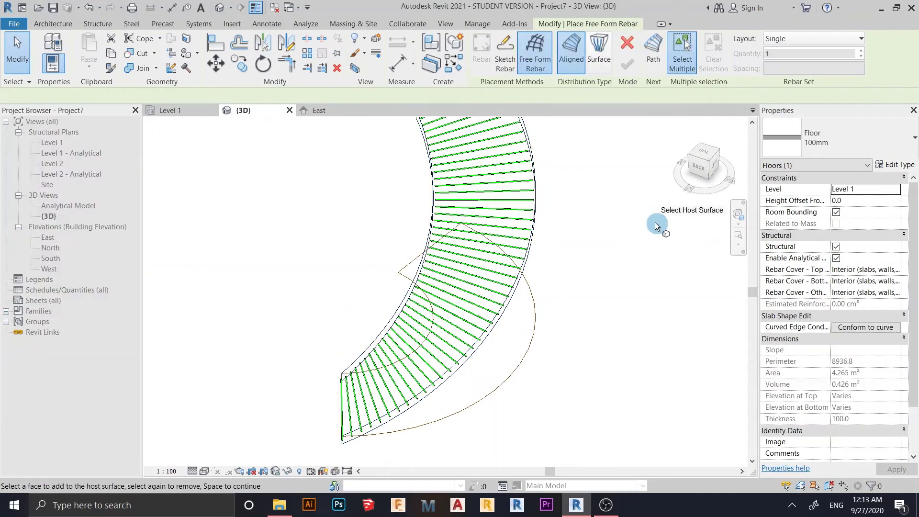
scroll(546, 244, "down", 3)
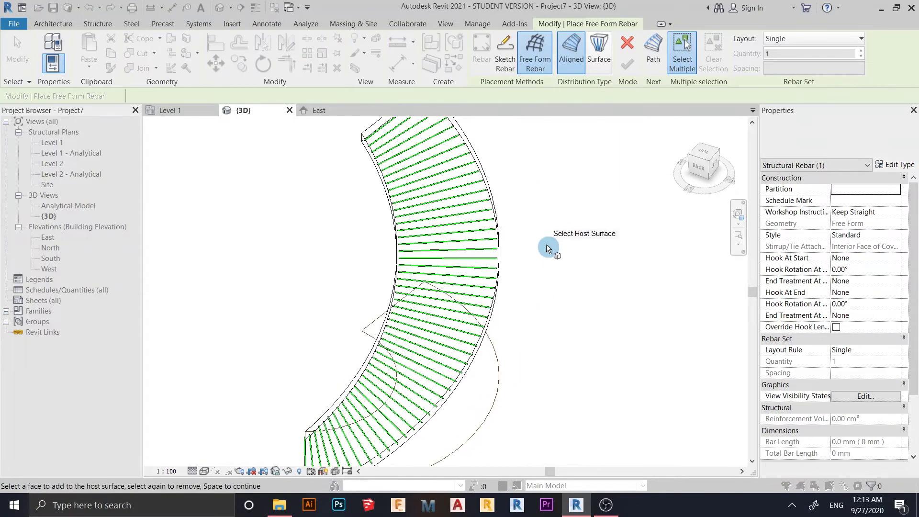
left_click(593, 62)
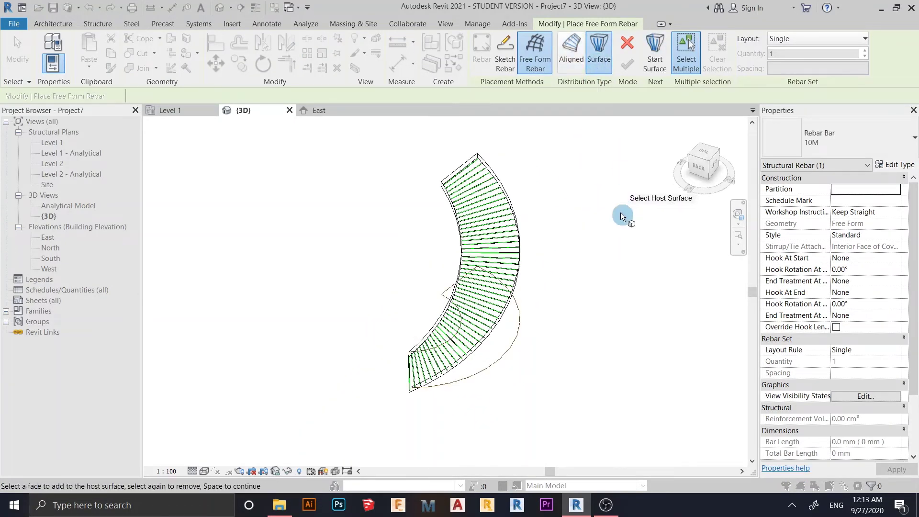
scroll(599, 239, "up", 5)
scroll(431, 306, "up", 3)
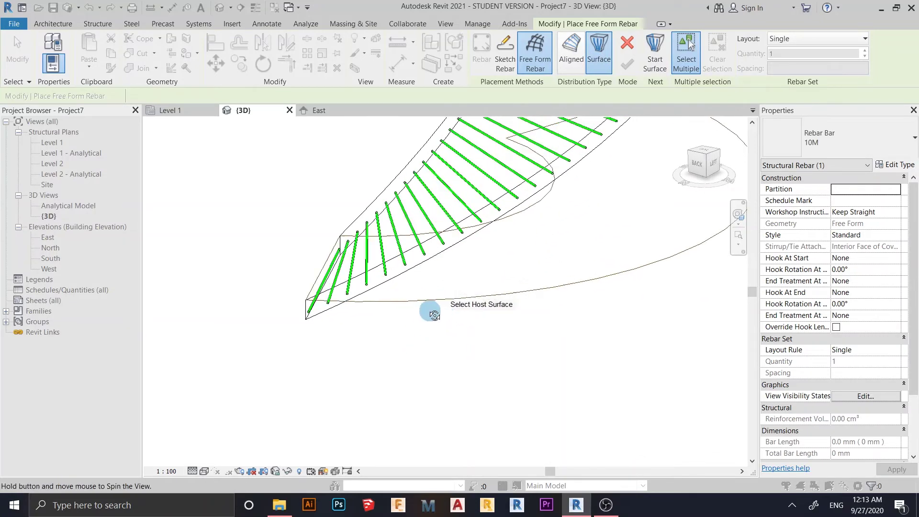
left_click(366, 273)
scroll(391, 302, "down", 3)
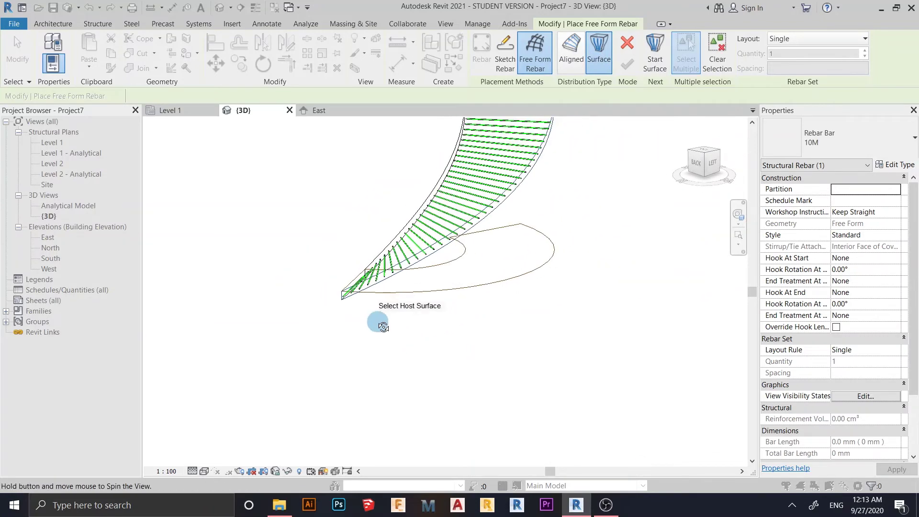
middle_click_drag(375, 322, 677, 164, "shift")
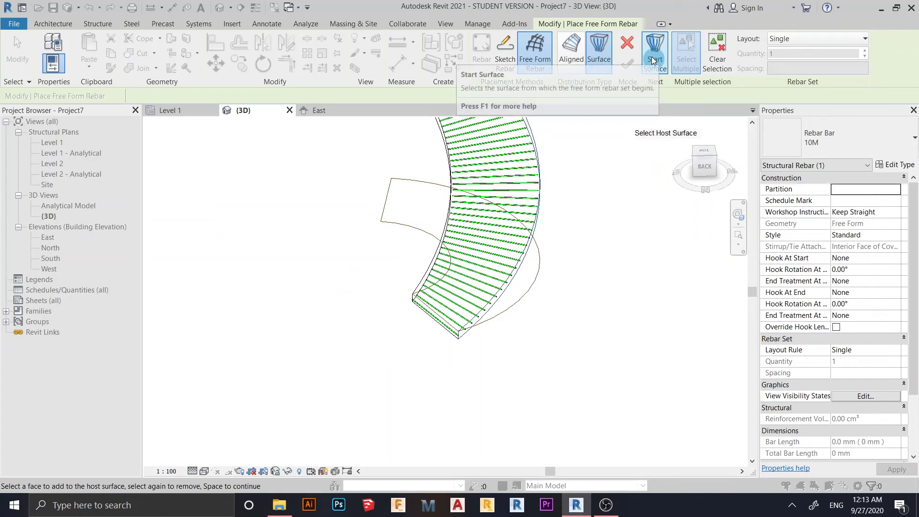
left_click(650, 57)
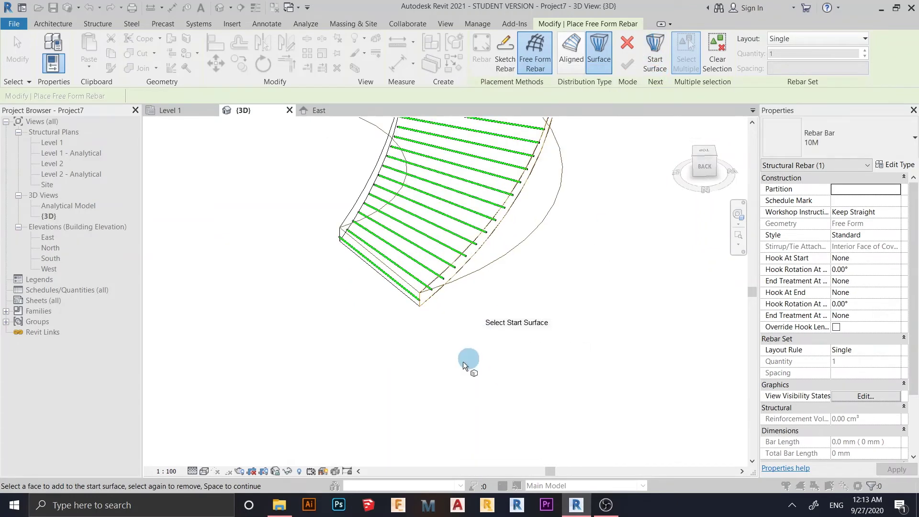
scroll(351, 411, "up", 2)
scroll(365, 385, "up", 2)
scroll(380, 400, "down", 2)
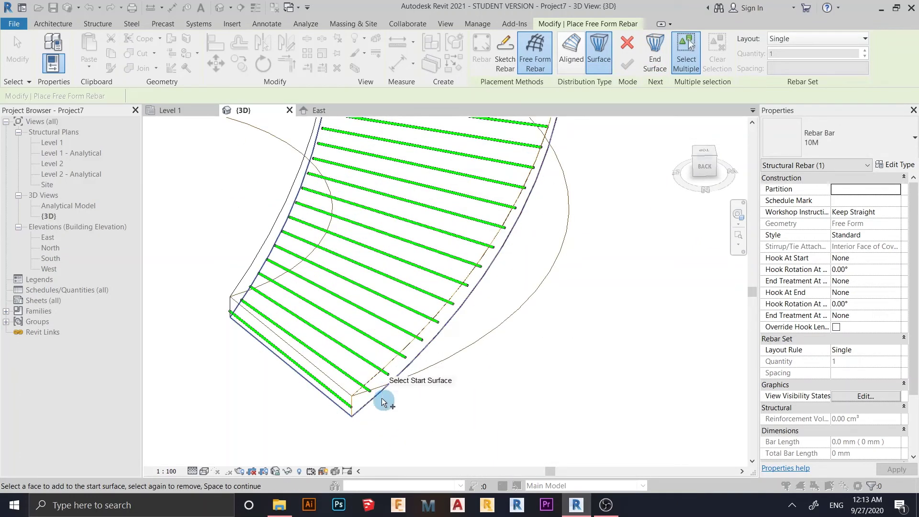
middle_click_drag(380, 400, 358, 194, "shift")
scroll(384, 405, "up", 2)
scroll(384, 404, "up", 3)
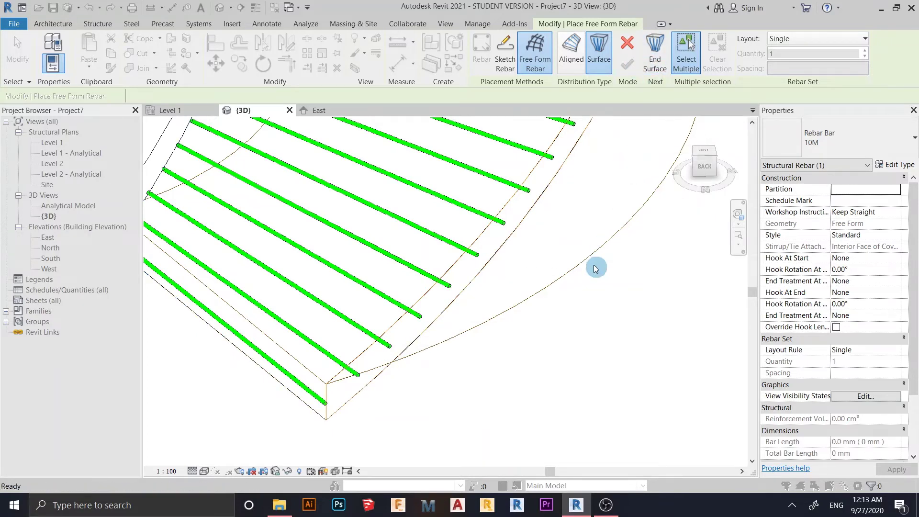
key("Escape")
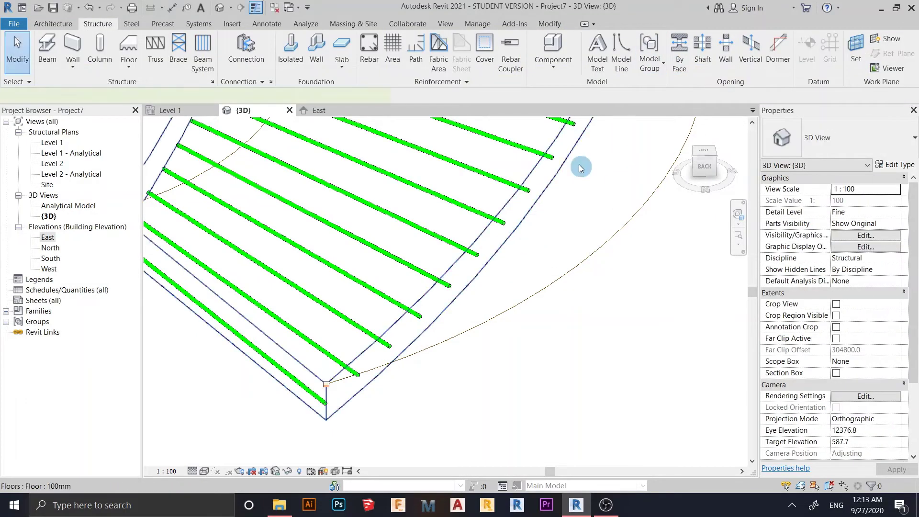
Step: Restart surface-distributed free form rebar on the floor, with its bottom face as host surface and its outer curved side face as start surface
left_click(580, 167)
left_click(737, 51)
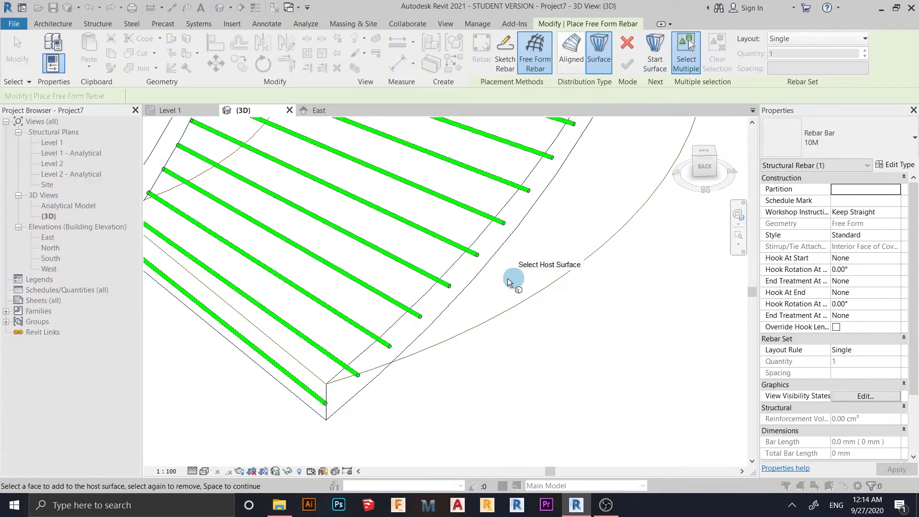
left_click(474, 293)
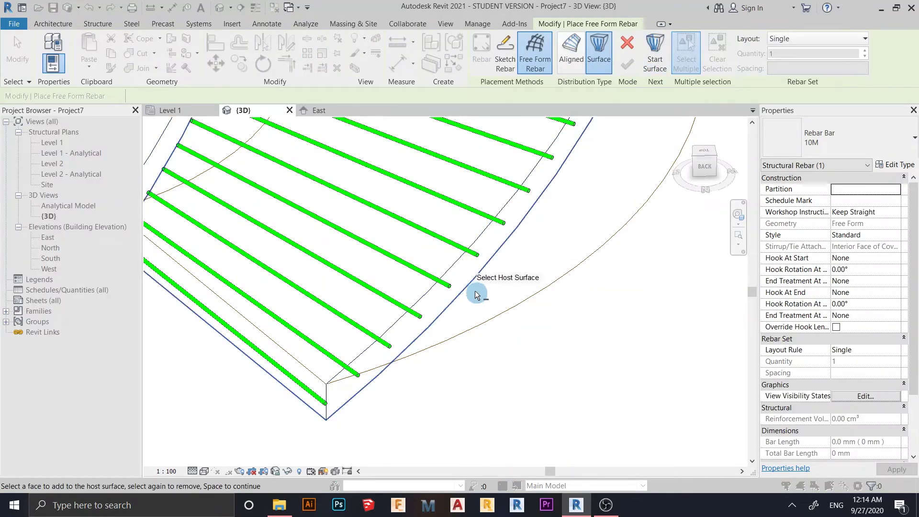
left_click(659, 61)
left_click(469, 311)
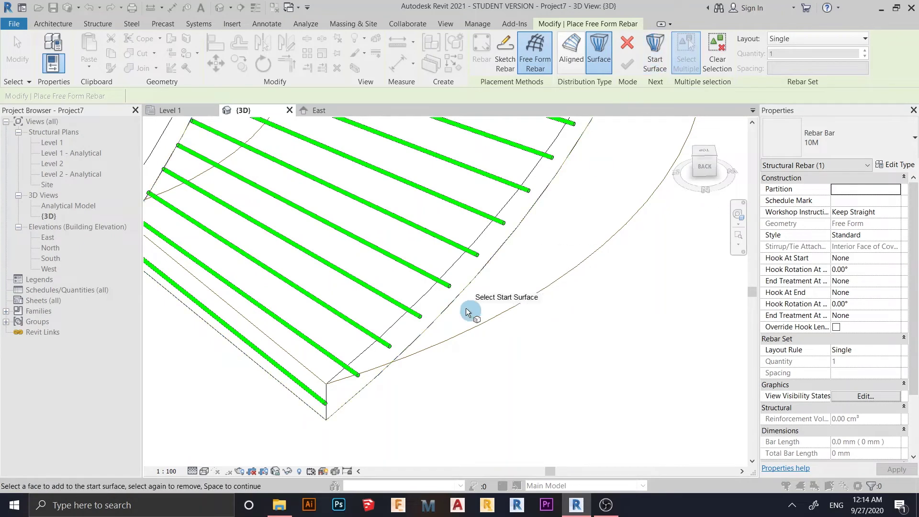
left_click(455, 276)
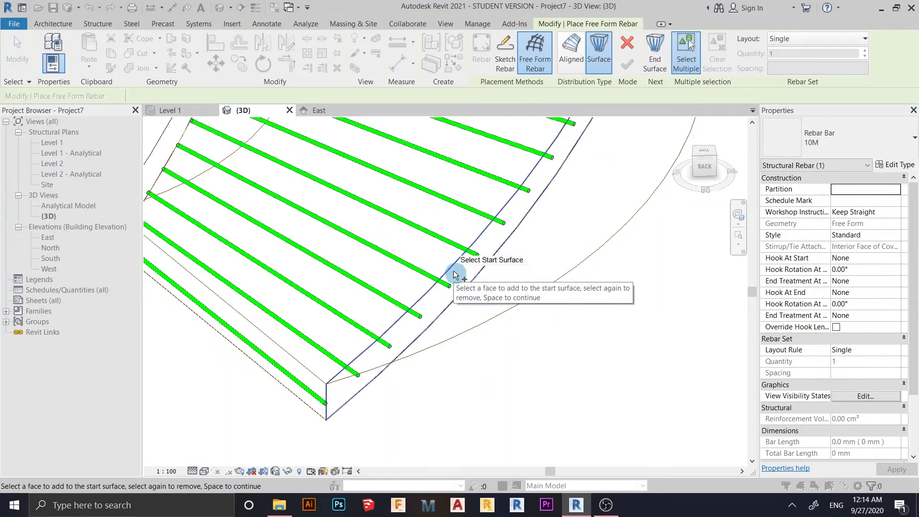
Step: Set the floor slab's inner curved side face as the end surface of the free form rebar
middle_click_drag(454, 276, 402, 233, "shift")
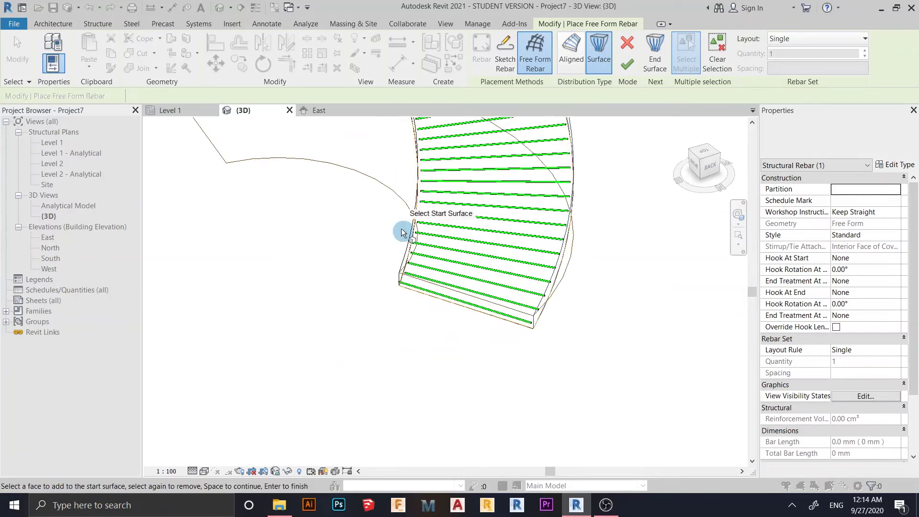
left_click(656, 57)
middle_click_drag(368, 318, 408, 307, "shift")
scroll(412, 308, "up", 1)
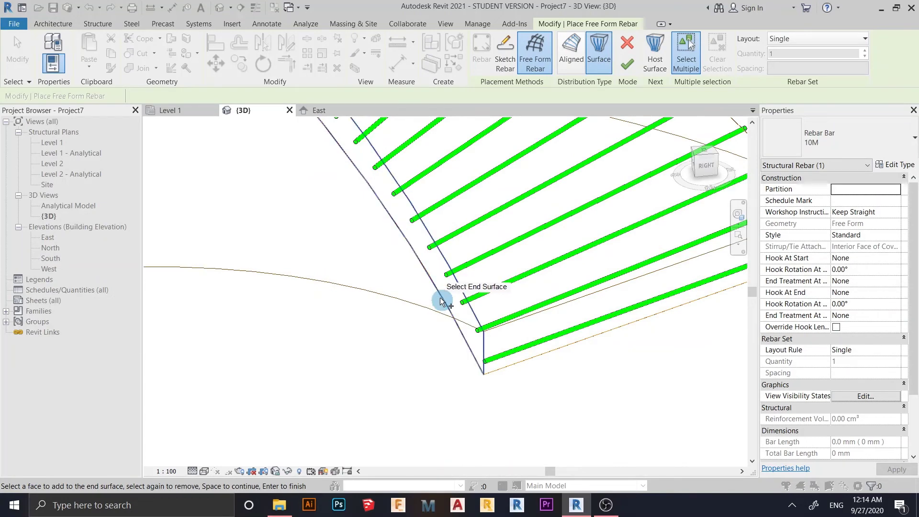
left_click(440, 301)
scroll(440, 300, "down", 5)
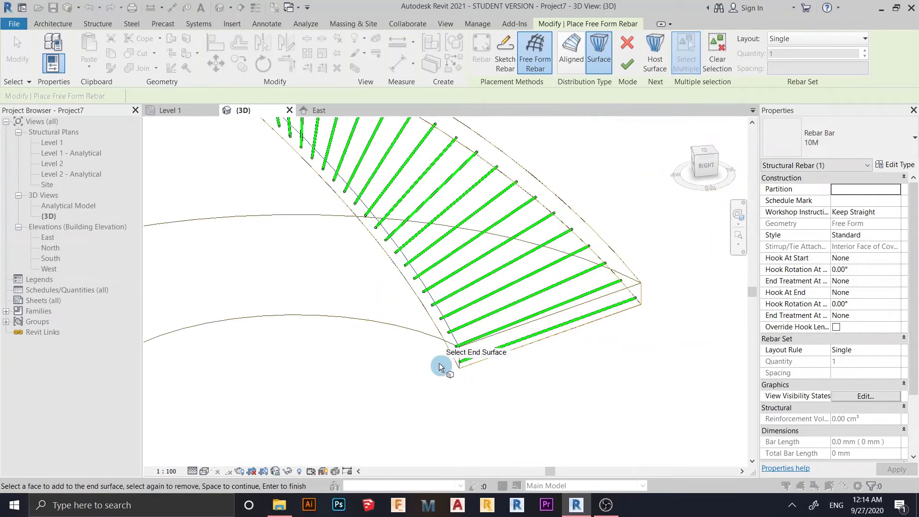
Step: Lay out the longitudinal bars as Fixed Number with a quantity of 10 and finish placing the rebar set
left_click(794, 42)
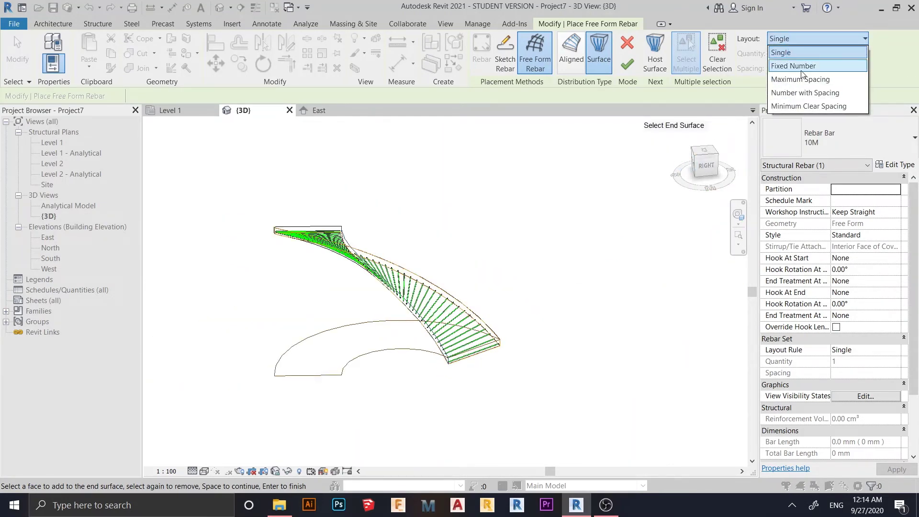
left_click(802, 70)
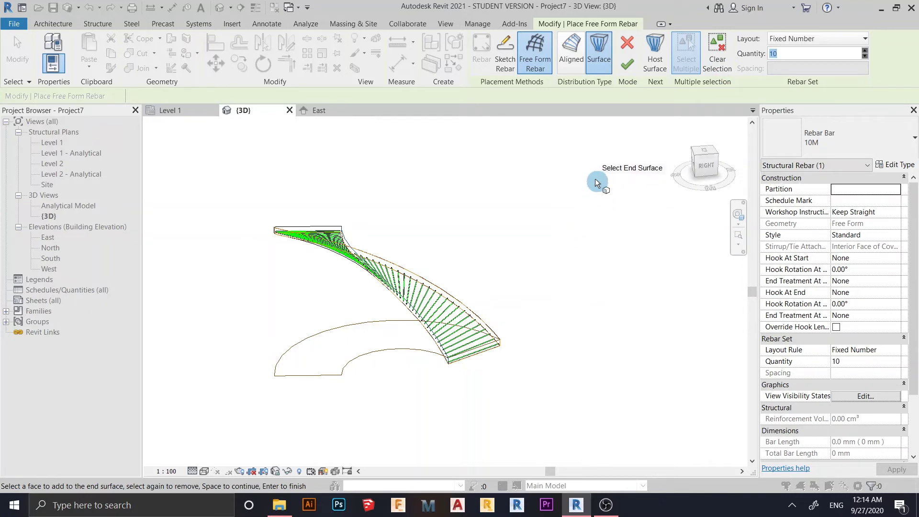
middle_click_drag(595, 183, 651, 45, "shift")
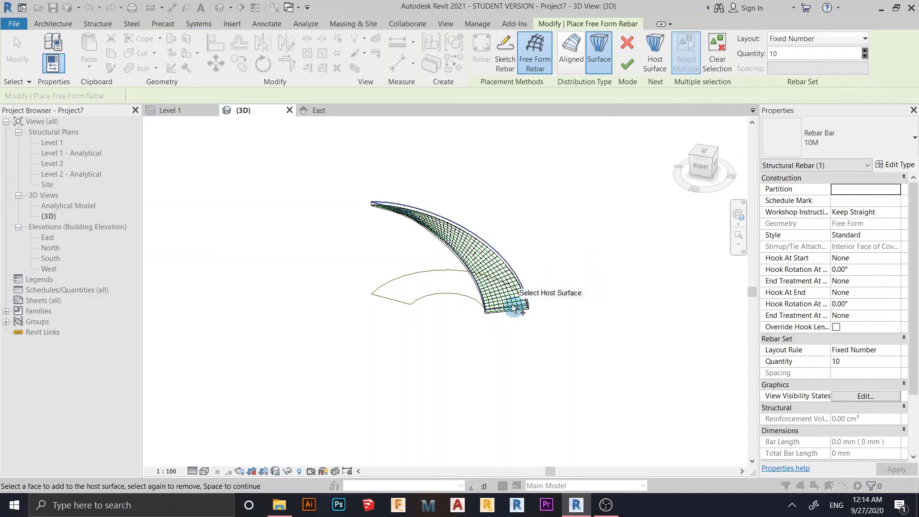
scroll(505, 311, "up", 5)
scroll(508, 337, "up", 2)
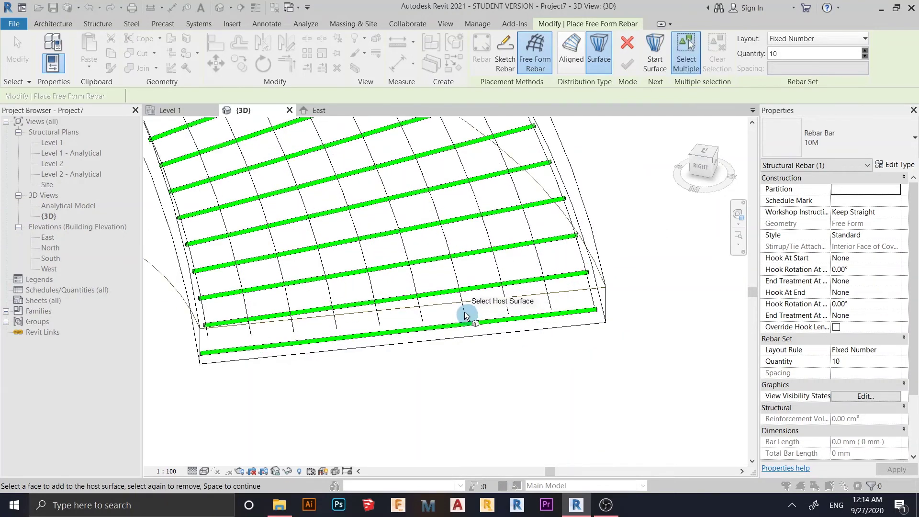
key("Escape")
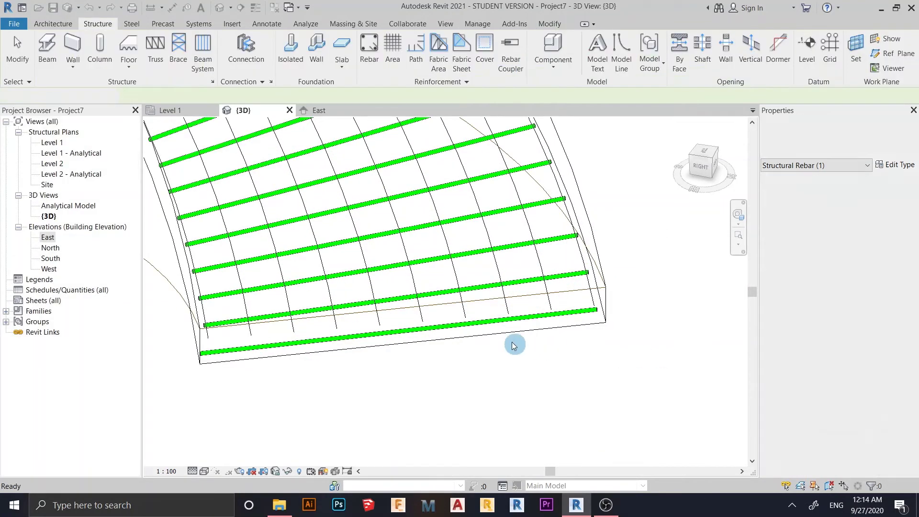
scroll(513, 340, "up", 2)
key("Escape")
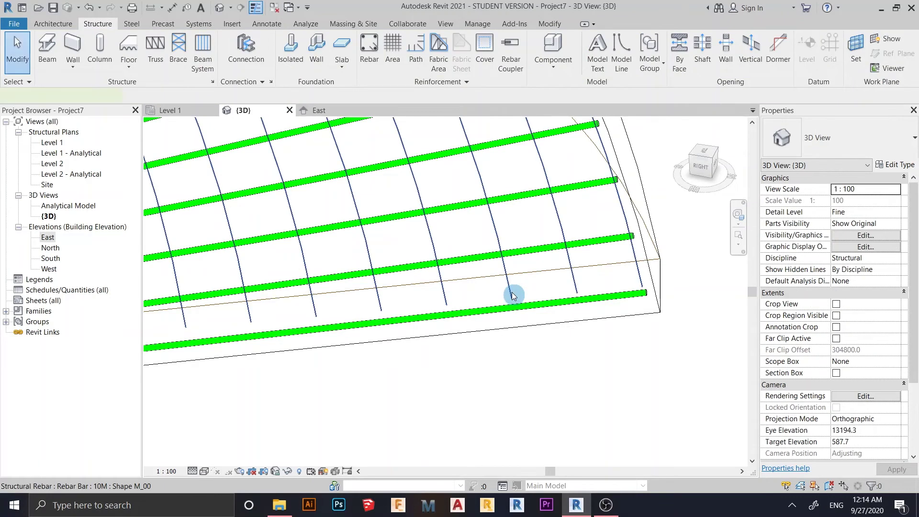
Step: Override the longitudinal rebar set's graphics in this view with a solid fill background surface pattern
left_click(512, 294)
scroll(572, 320, "down", 3)
right_click(578, 182)
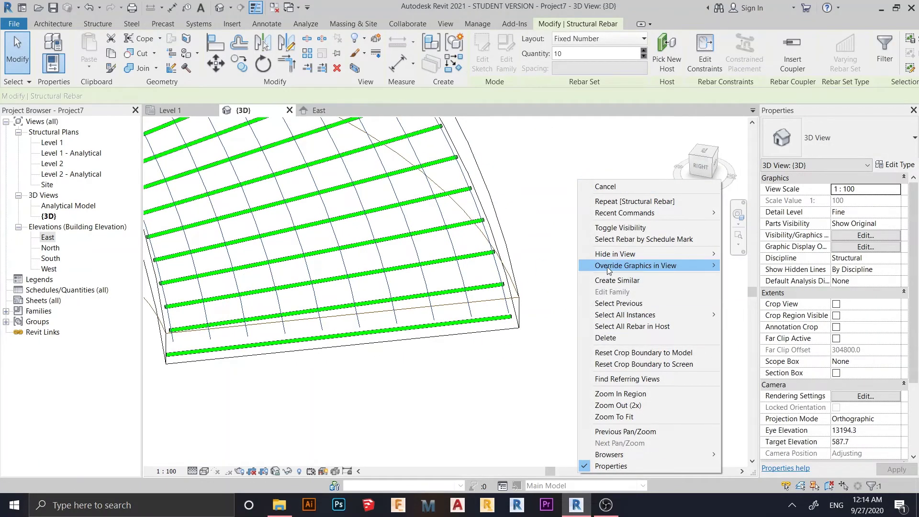
mouse_move(714, 267)
left_click(745, 266)
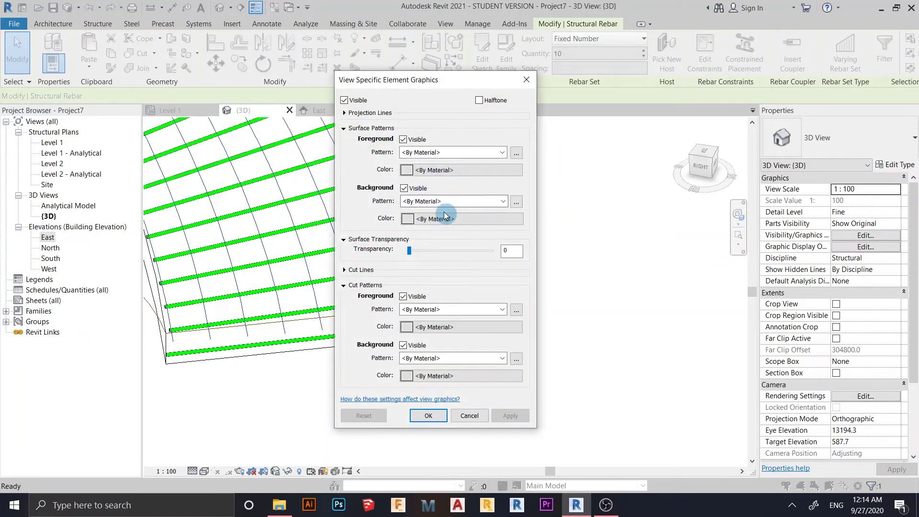
left_click(503, 201)
left_click(425, 223)
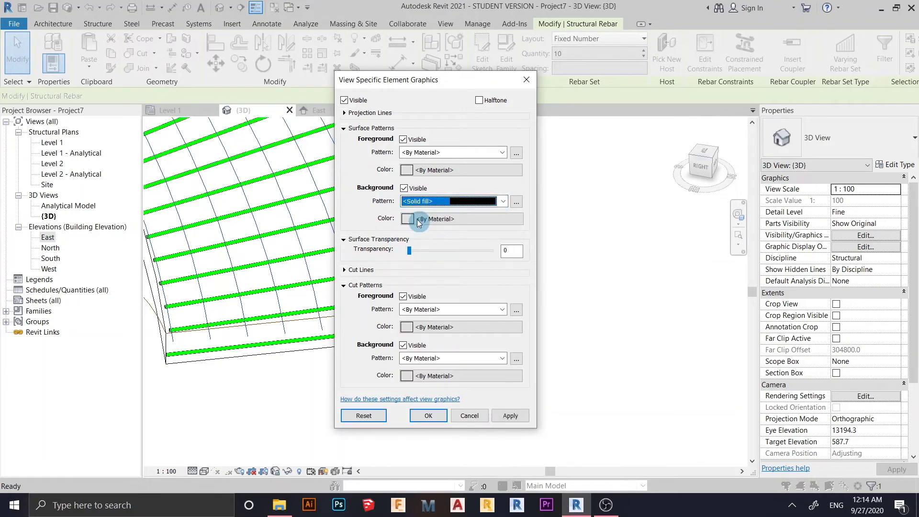
Step: Set the override's background surface pattern color to red and apply it to the longitudinal bars
left_click(418, 219)
left_click(333, 265)
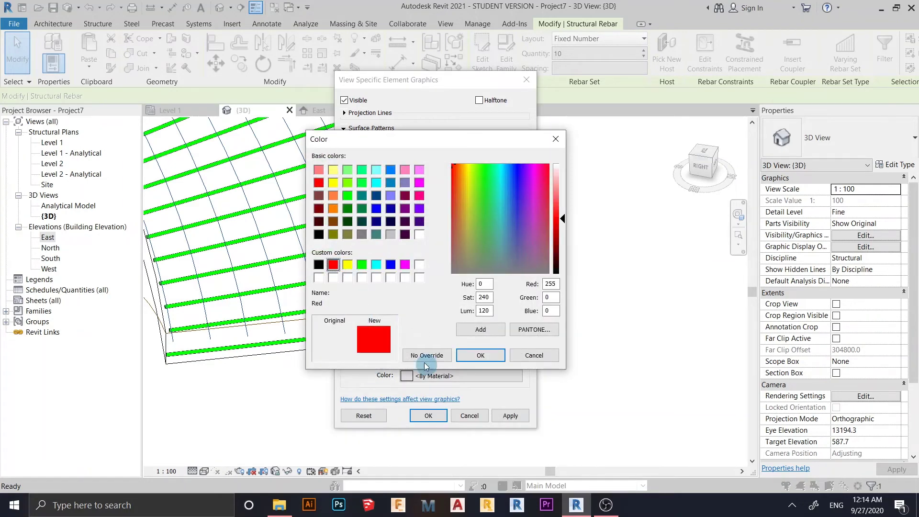
left_click(480, 355)
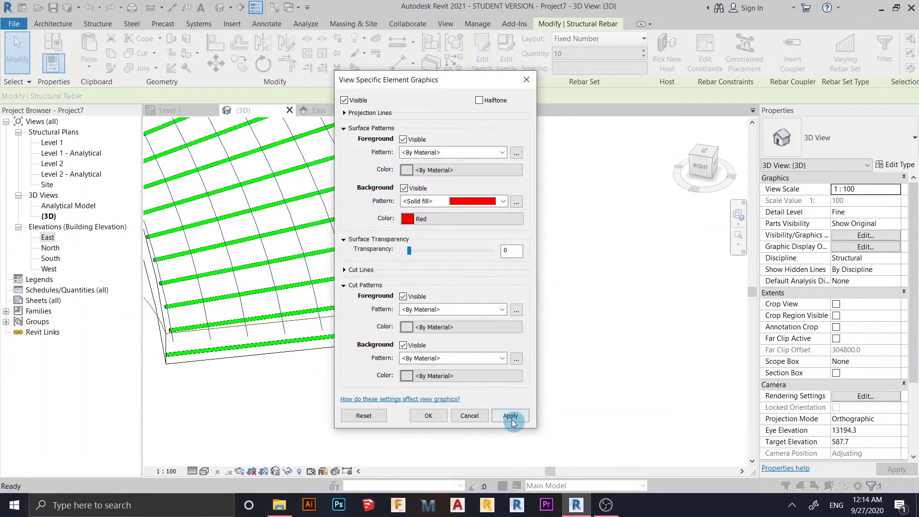
left_click(428, 416)
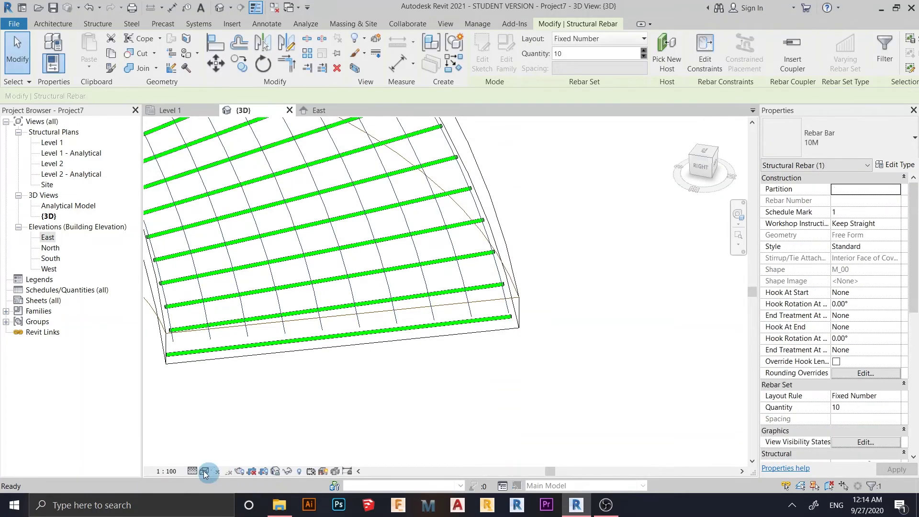
Step: Show the longitudinal rebar set as solid in the {3D} view at Fine detail level
left_click(192, 471)
left_click(205, 458)
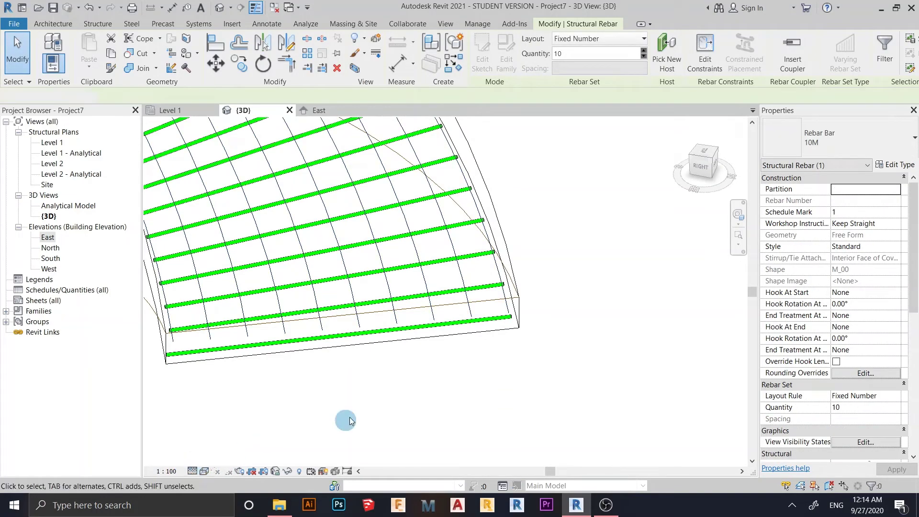
left_click(363, 415)
left_click(482, 315)
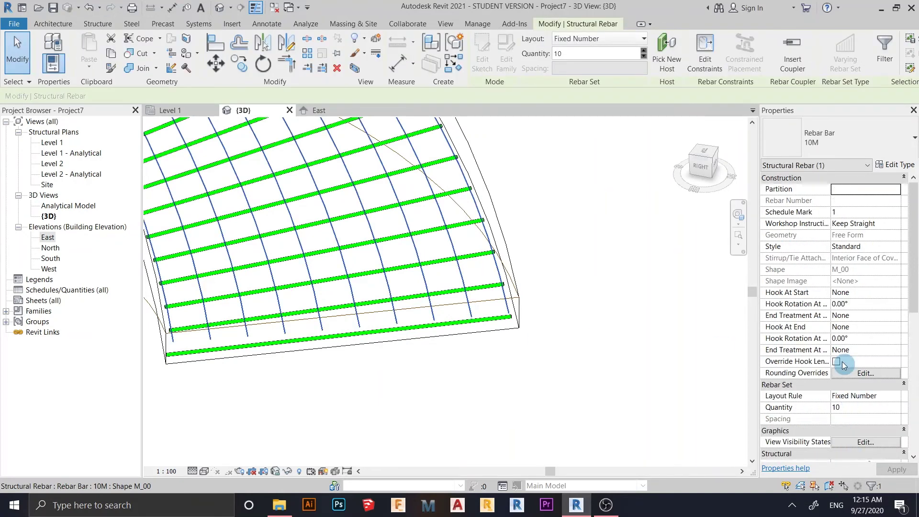
left_click(859, 443)
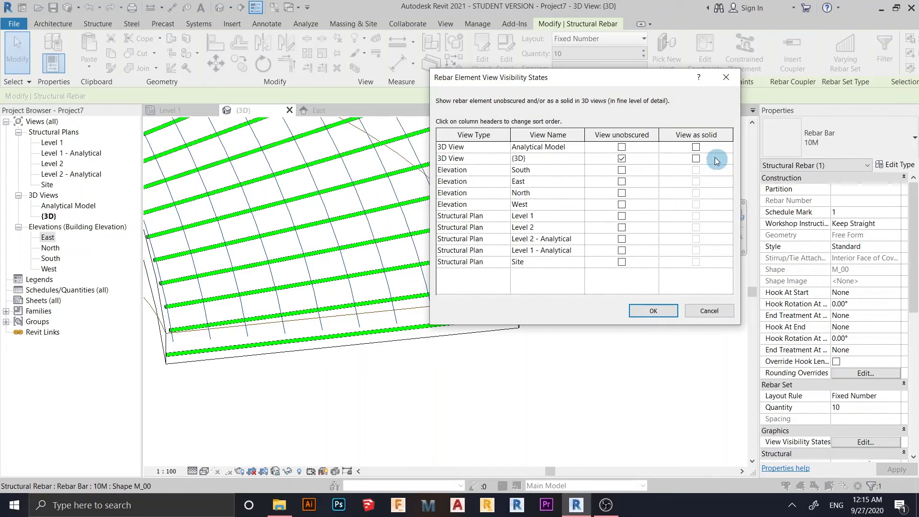
left_click(695, 158)
left_click(652, 311)
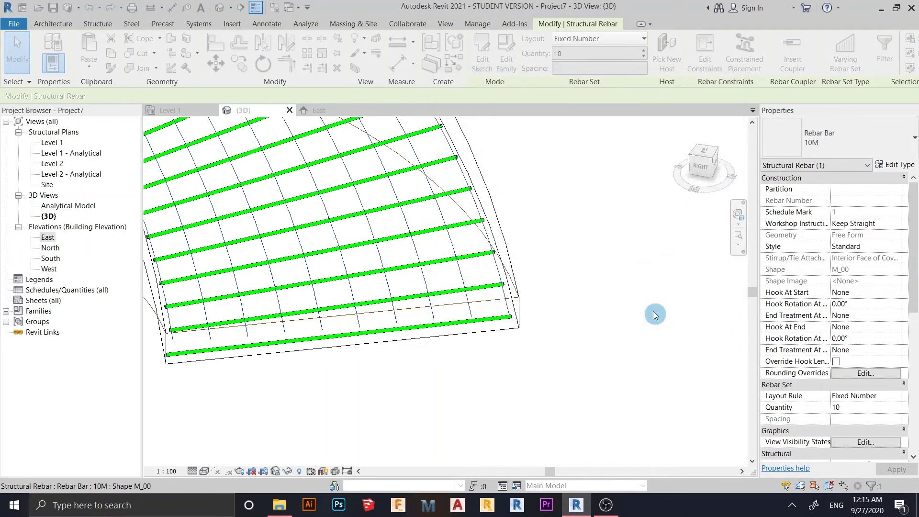
left_click(579, 306)
scroll(586, 312, "down", 5)
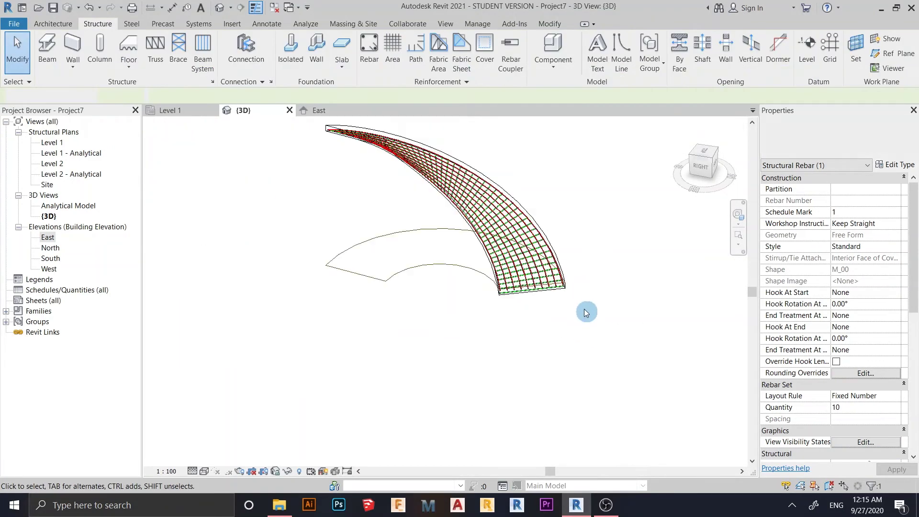
middle_click_drag(586, 312, 519, 321, "shift")
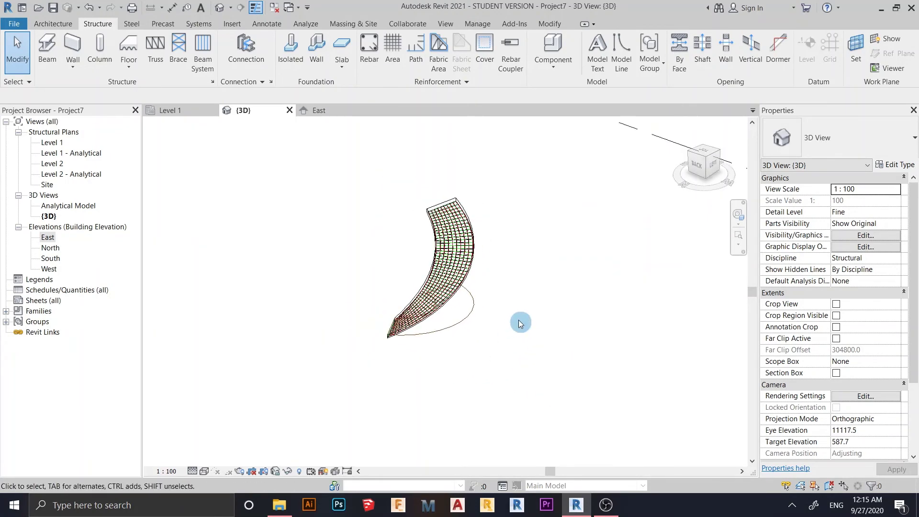
Step: Turn on the Stairs model category in the {3D} view's visibility overrides and apply the change
key("v")
key("v")
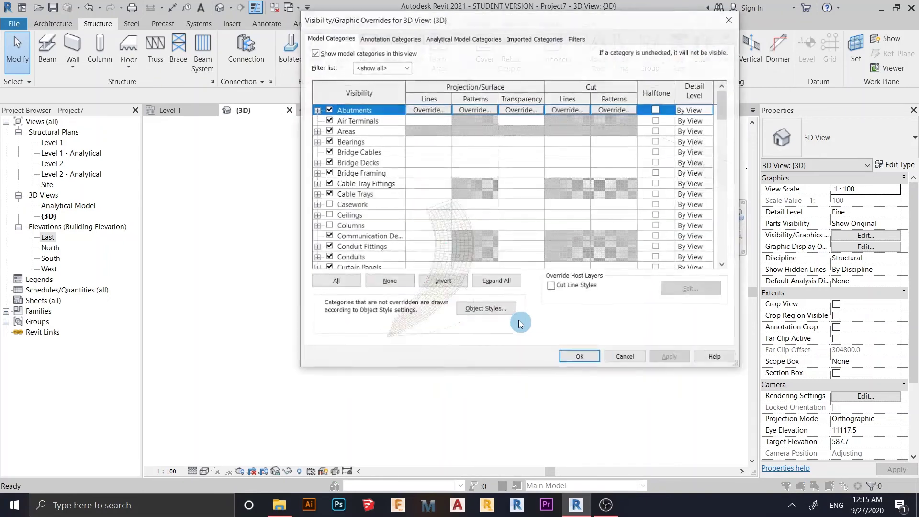
left_click_drag(726, 111, 713, 225)
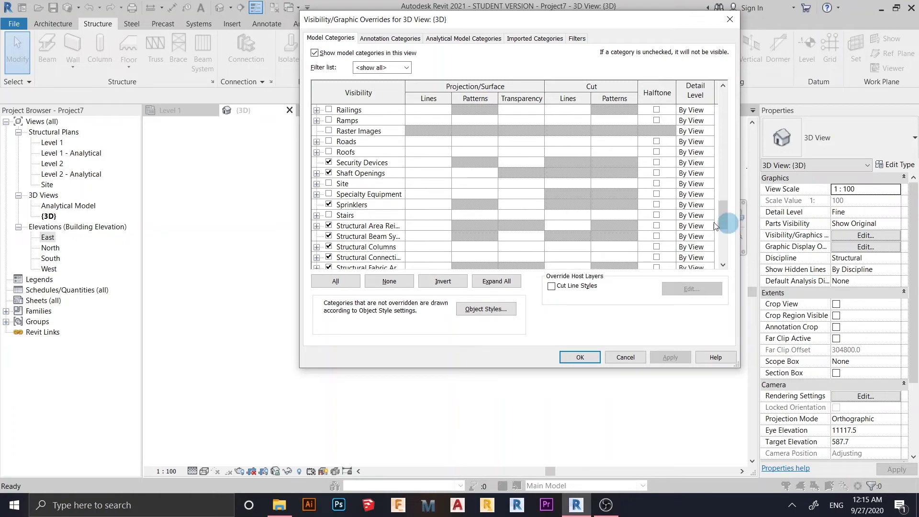
left_click(337, 216)
left_click(666, 356)
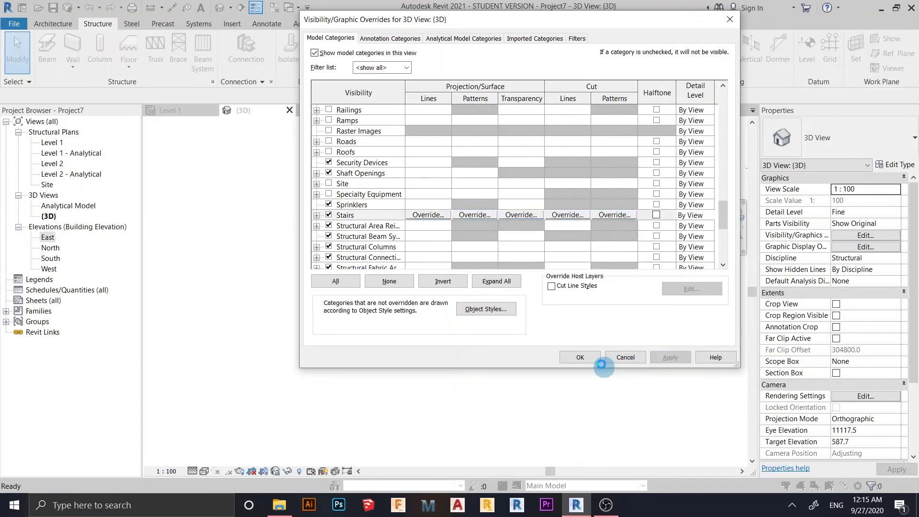
left_click(580, 358)
Step: Change the {3D} view's visual style to Hidden Line
middle_click_drag(489, 364, 437, 317, "shift")
scroll(364, 330, "up", 5)
middle_click_drag(360, 331, 478, 369, "shift")
scroll(238, 437, "down", 5)
left_click(209, 471)
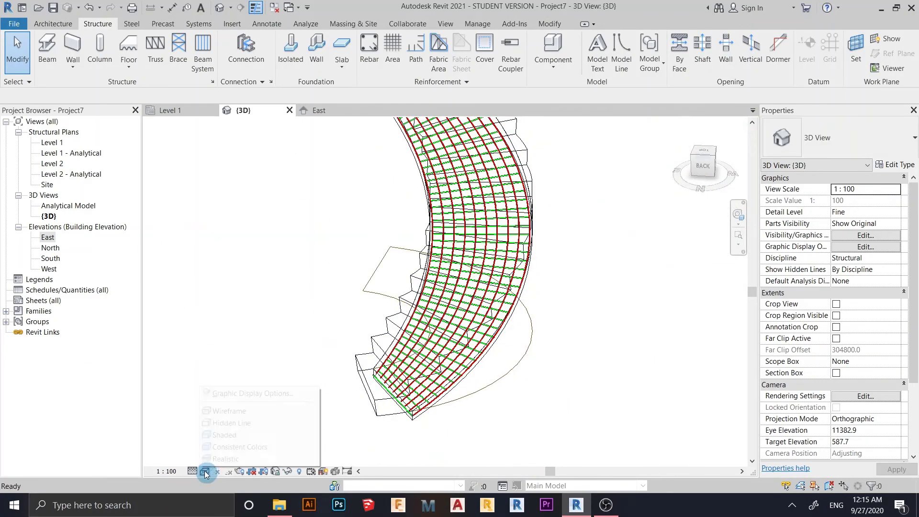
left_click(226, 425)
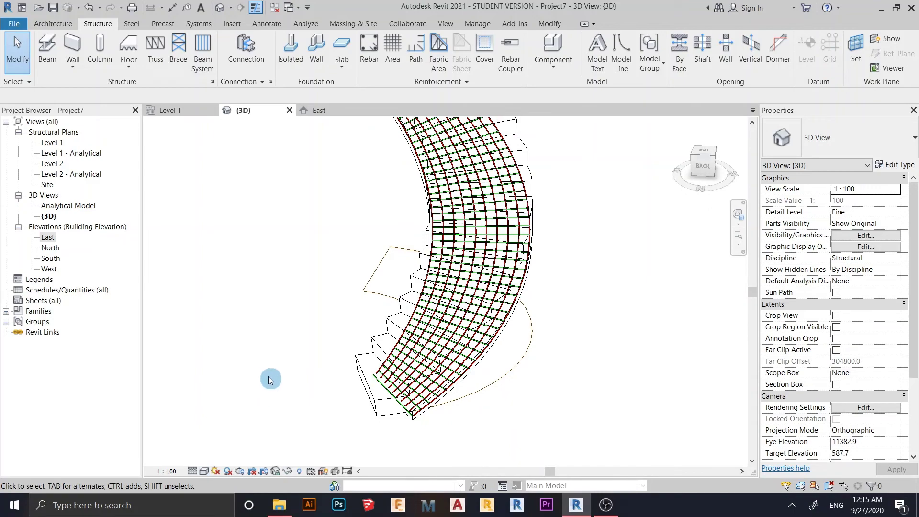
Step: Examine the spiral stair and the radial and longitudinal slab reinforcement from several angles
middle_click_drag(268, 375, 545, 328, "shift")
scroll(400, 397, "up", 3)
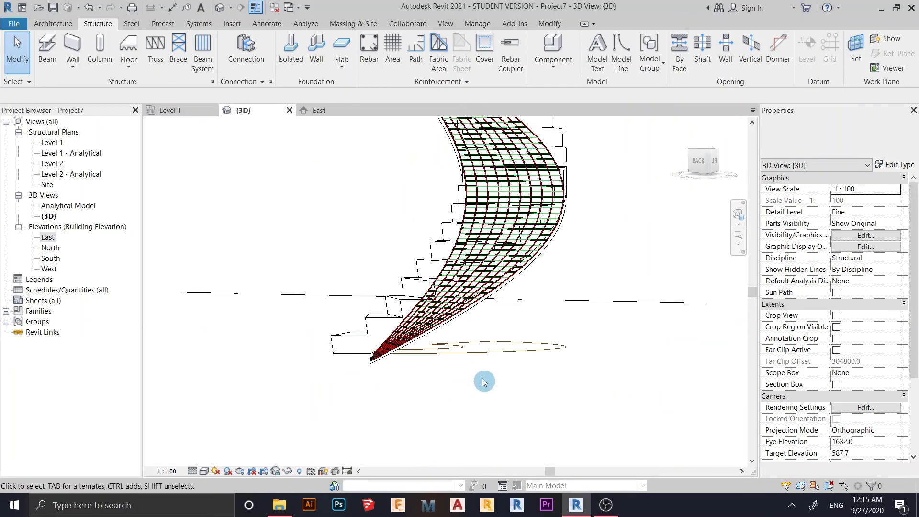
middle_click_drag(484, 379, 519, 270, "shift")
scroll(501, 365, "up", 2)
scroll(529, 308, "down", 4)
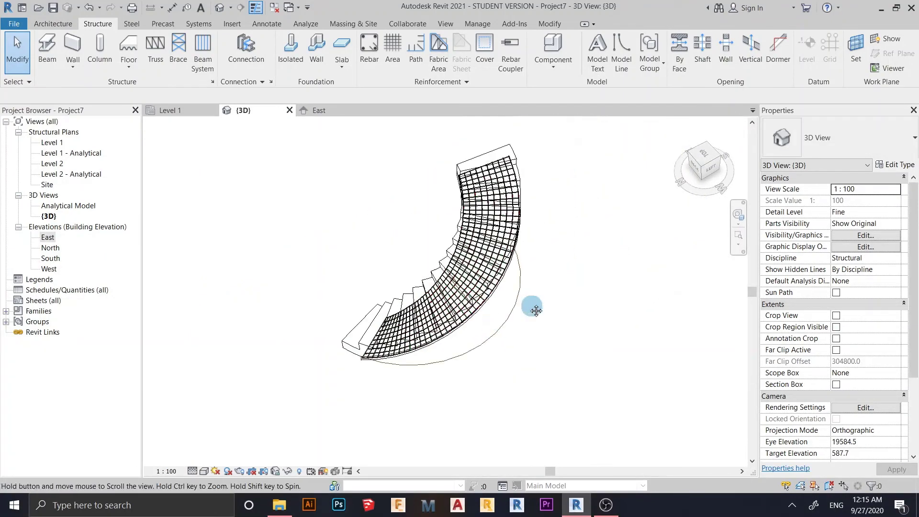
middle_click_drag(530, 307, 588, 181, "shift")
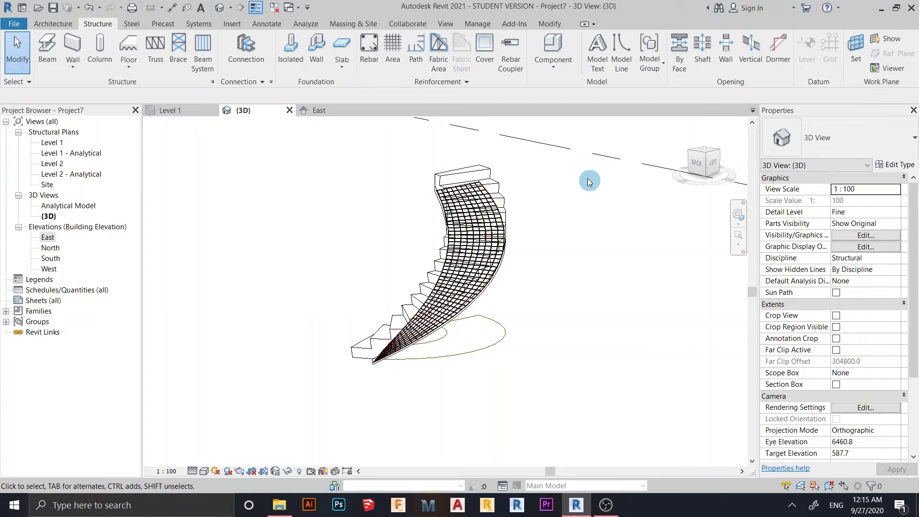
middle_click_drag(588, 180, 411, 253, "shift")
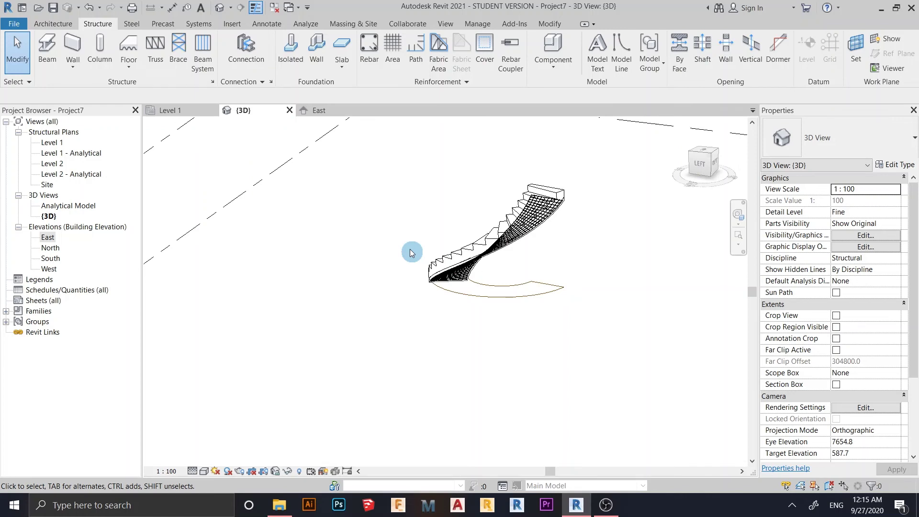
middle_click_drag(421, 281, 420, 379, "shift")
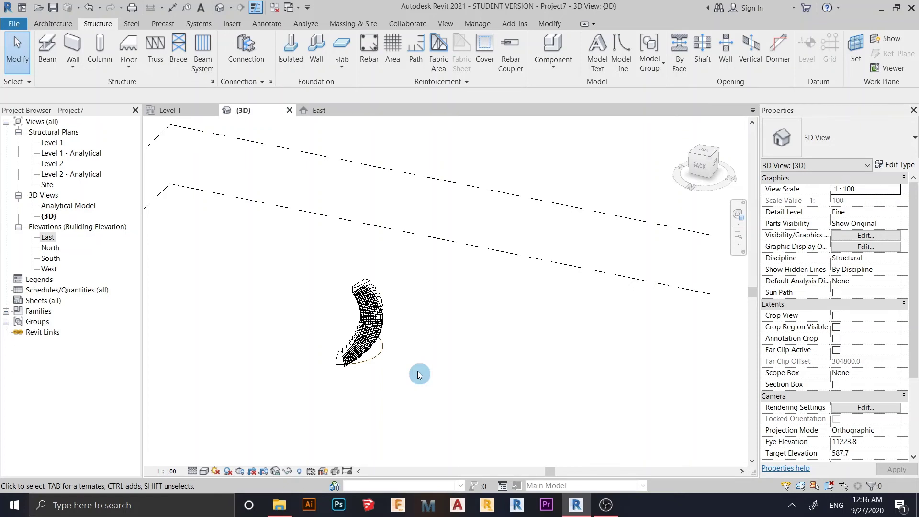
middle_click_drag(419, 375, 389, 287, "shift")
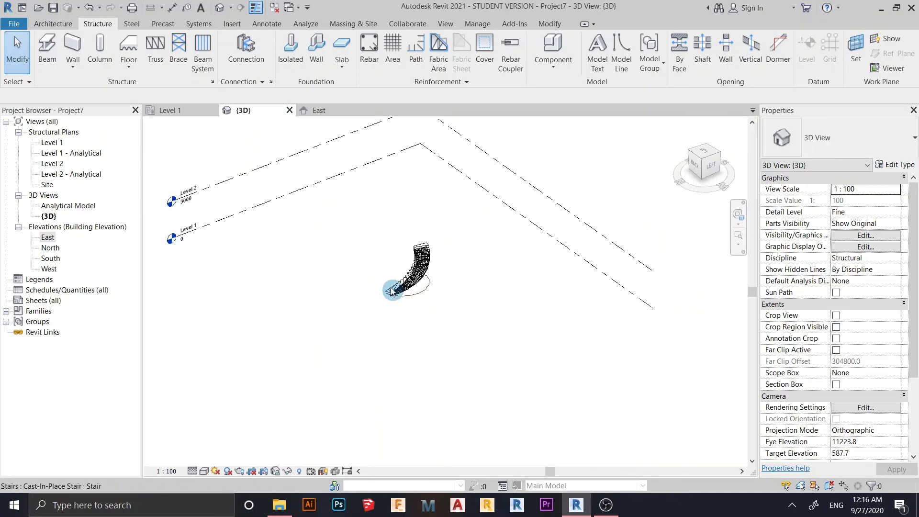
scroll(436, 292, "up", 5)
scroll(437, 293, "down", 2)
middle_click_drag(437, 334, 487, 387, "shift")
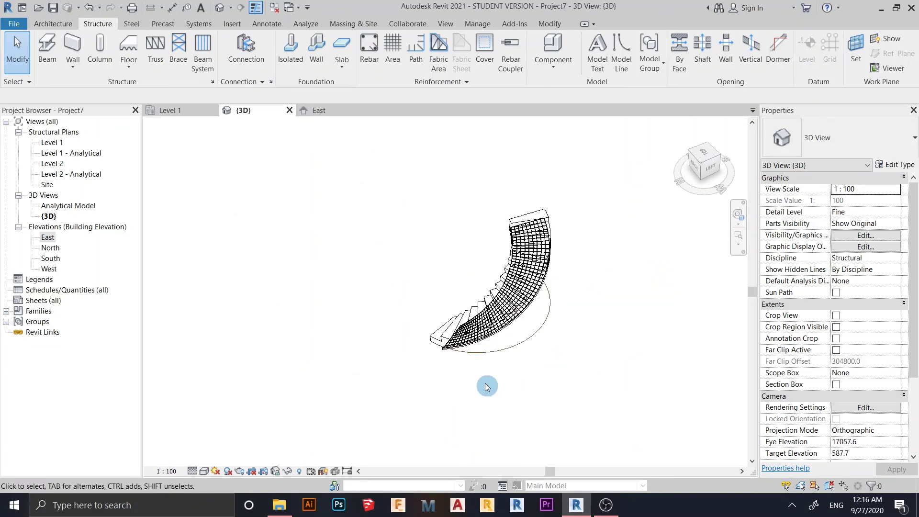